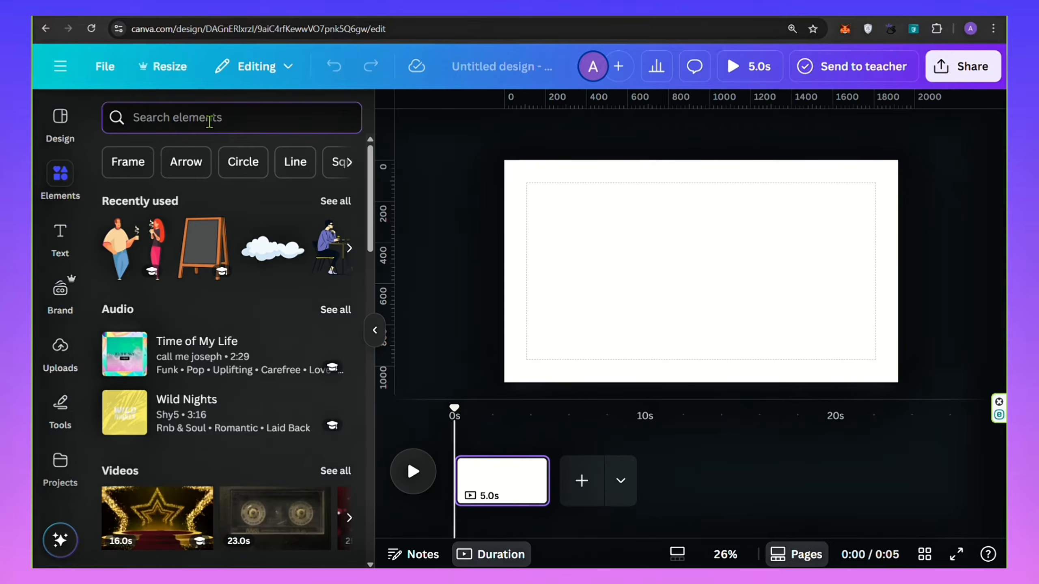
Step: Search the elements library for "outdoor coffee stall" and show only the graphics
type("outd")
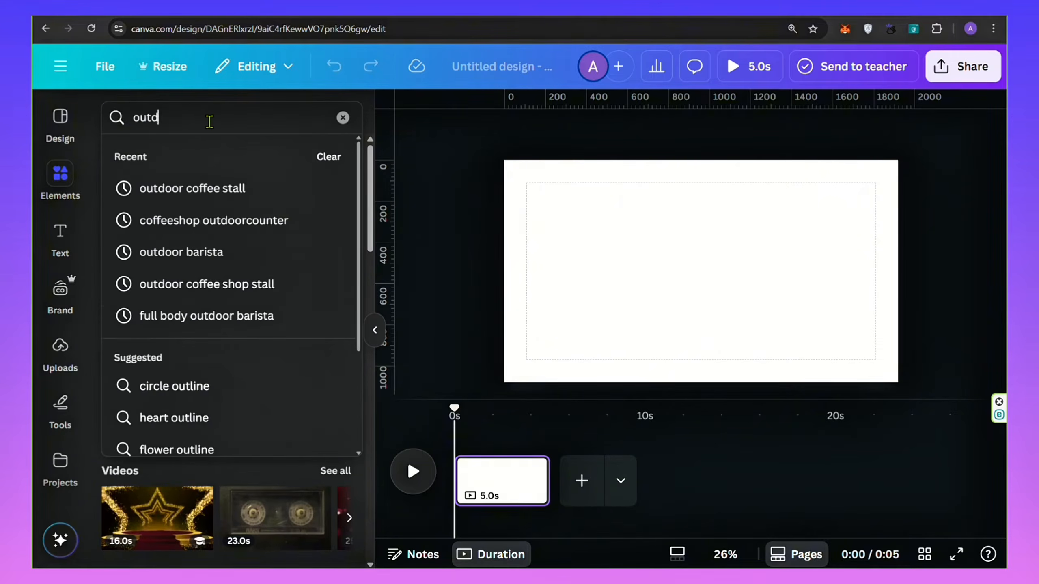
type("oor coffe")
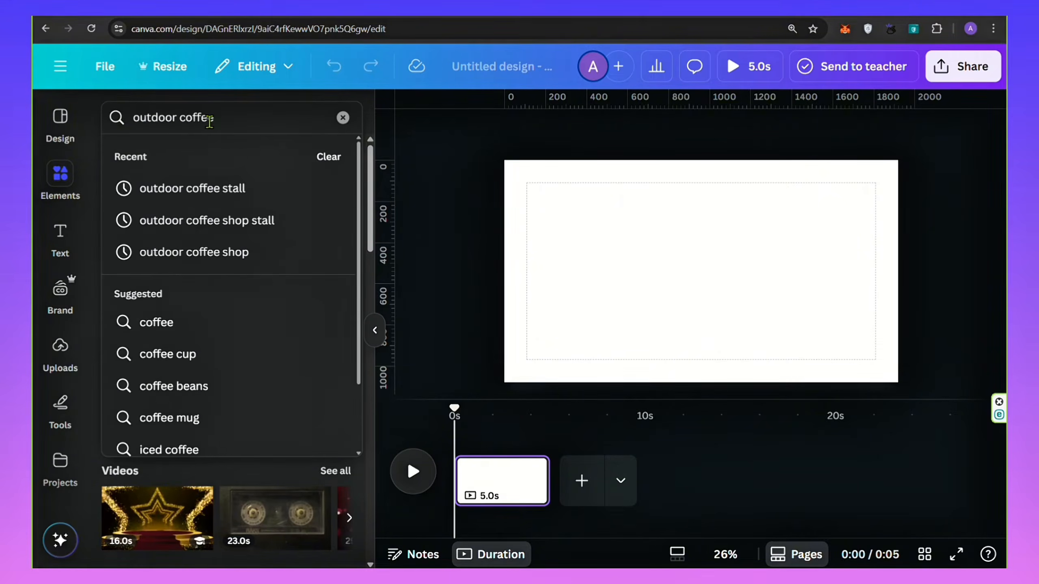
type("e stall")
key("Return")
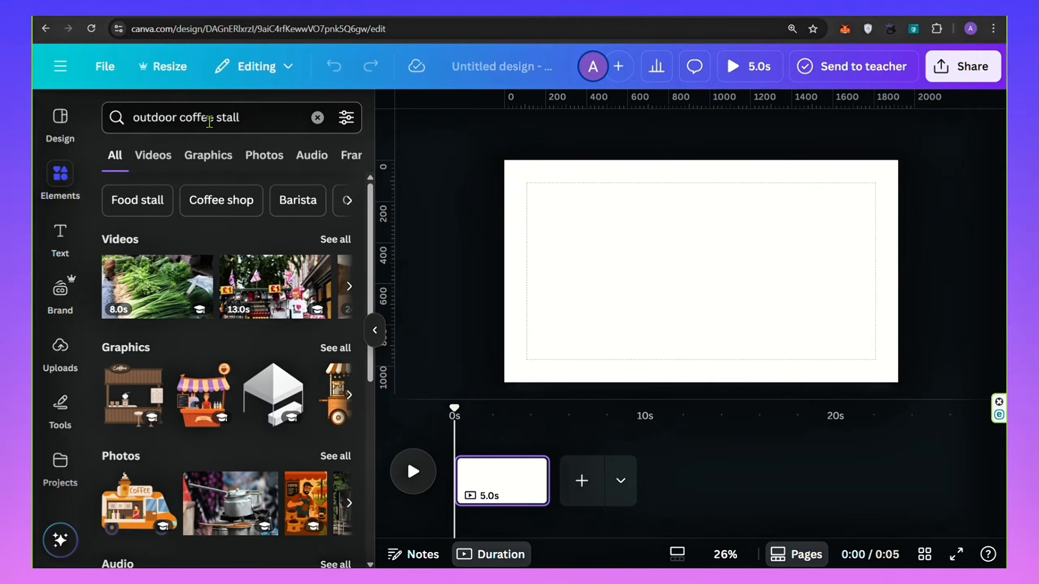
left_click(209, 155)
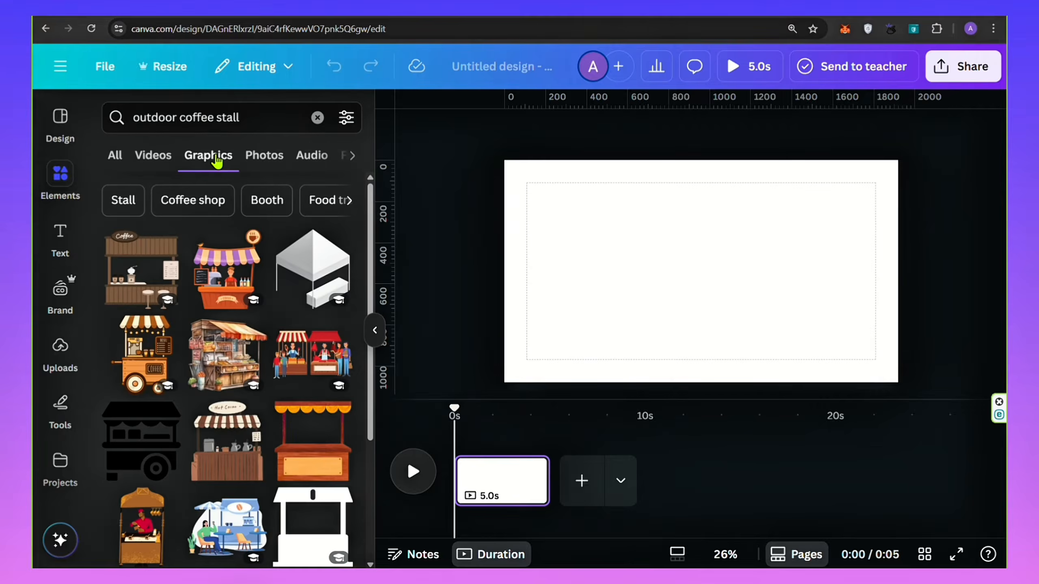
Step: Try to limit the stall graphics to those with the Free price option
left_click(346, 117)
scroll(209, 353, "down", 3)
left_click(151, 362)
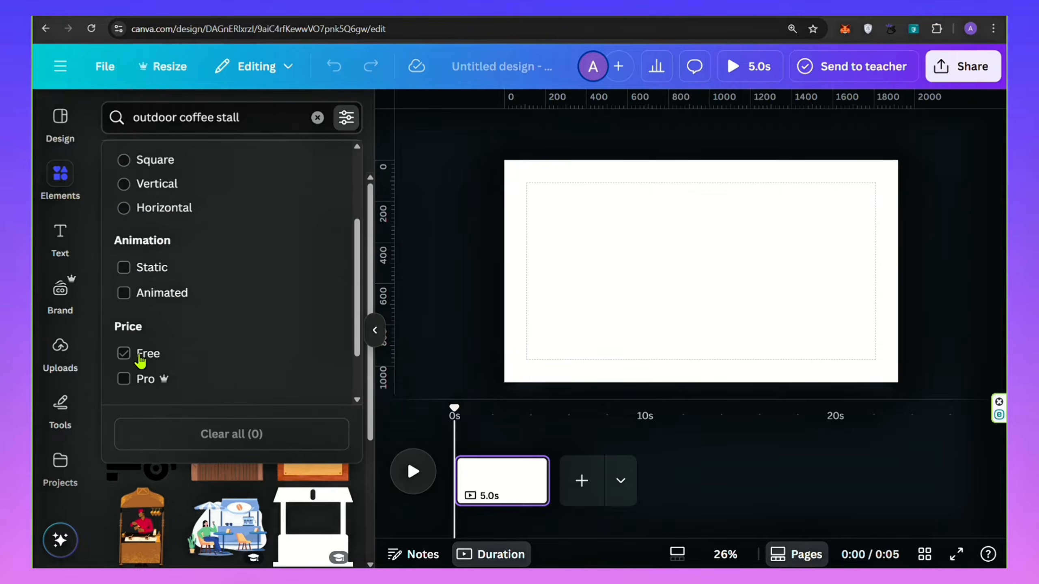
left_click(348, 119)
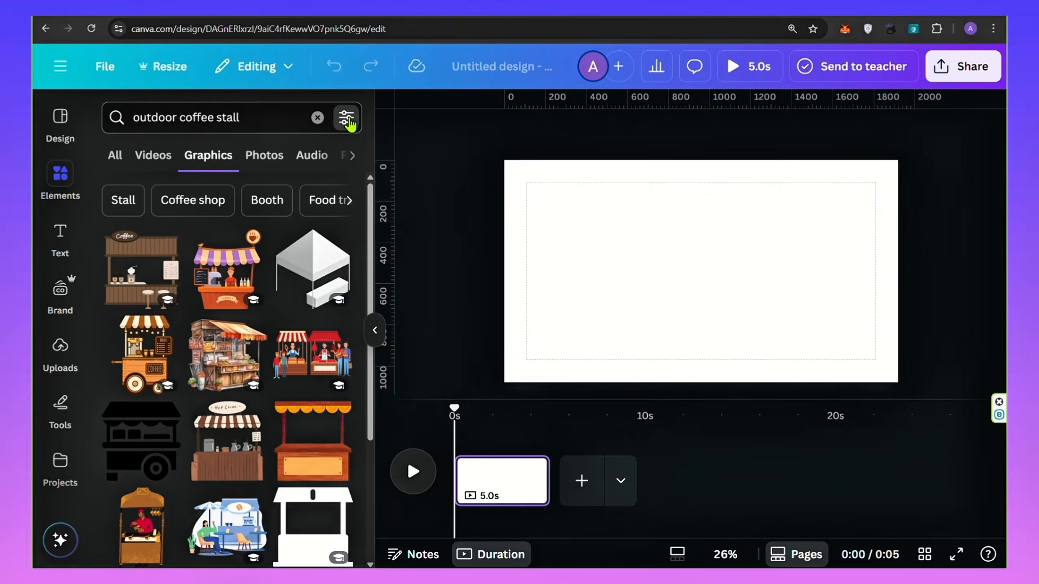
Step: Add the "Coffee Corner" stall graphic and place it enlarged against the right edge of the page
scroll(267, 265, "down", 15)
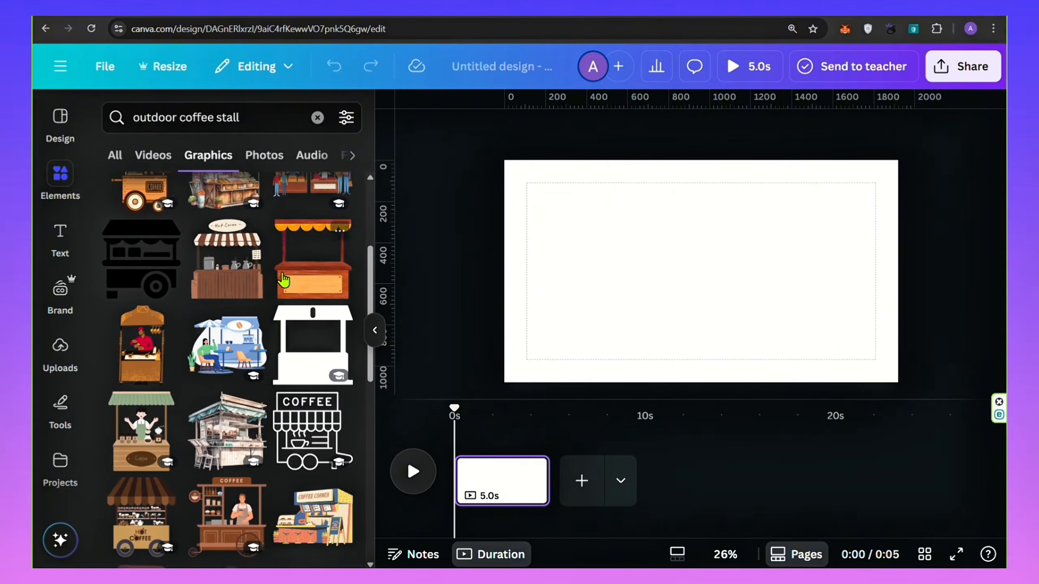
left_click(310, 275)
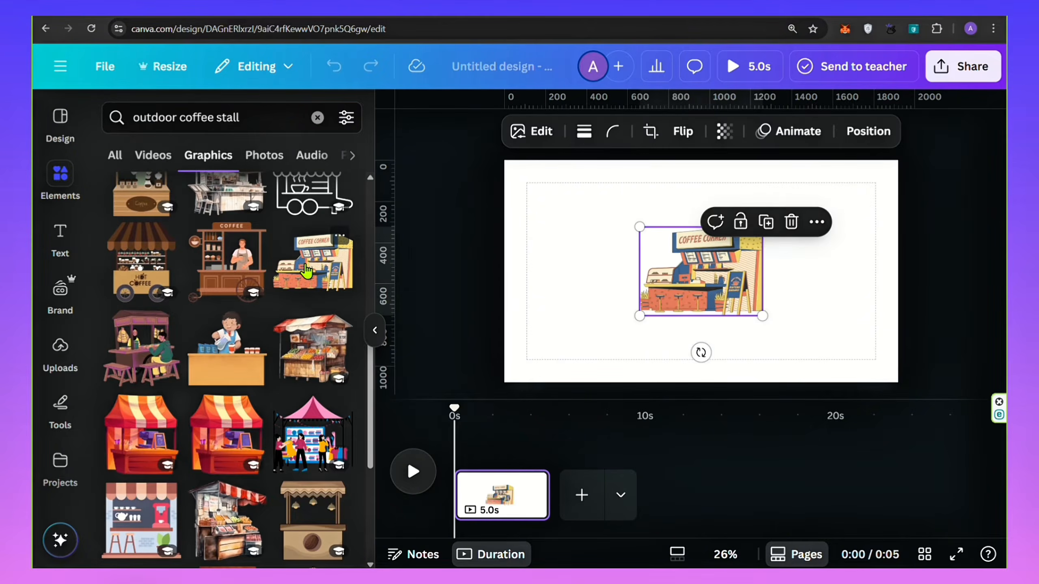
left_click(375, 330)
left_click_drag(501, 311, 588, 348)
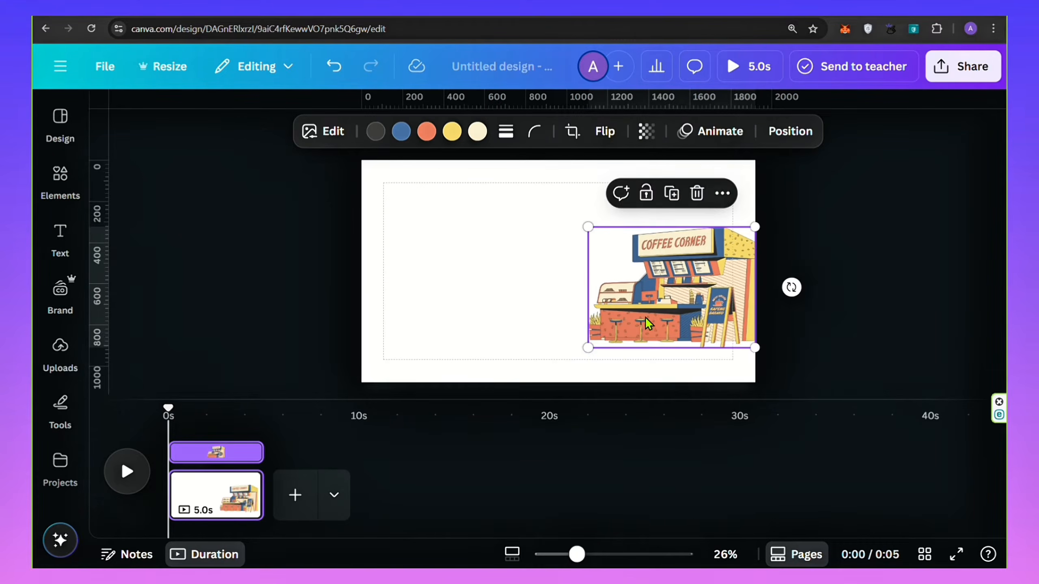
left_click(425, 331)
Step: Replace the elements search with "coffee shop"
left_click(60, 180)
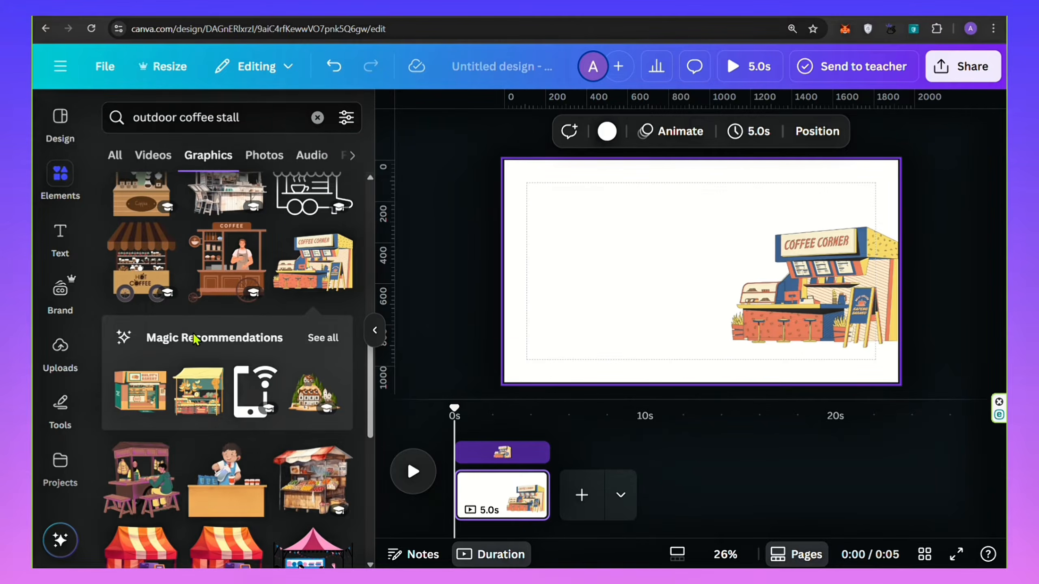
left_click_drag(237, 116, 203, 115)
key("BackSpace")
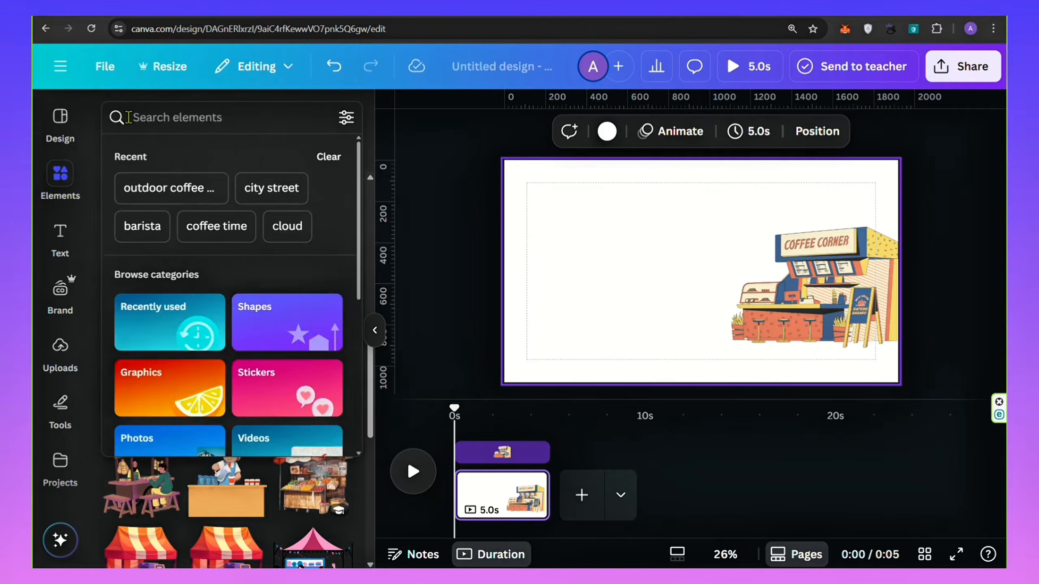
type("coffee shop")
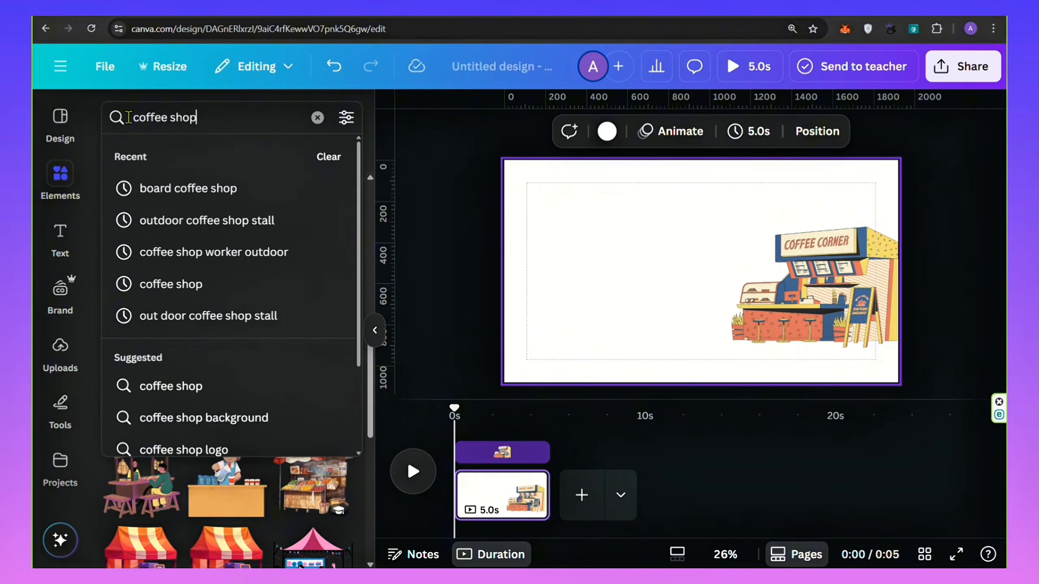
key("Return")
Step: Add the blue coffee shop graphic with the striped awning and place it enlarged on the page's left half
left_click(206, 451)
left_click(376, 336)
left_click_drag(544, 282, 414, 298)
left_click_drag(480, 333, 497, 350)
left_click_drag(499, 243, 530, 210)
Step: Enlarge the "Coffee Corner" stall slightly so it matches the coffee shop's height
left_click(609, 254)
left_click_drag(587, 230, 561, 217)
left_click(325, 278)
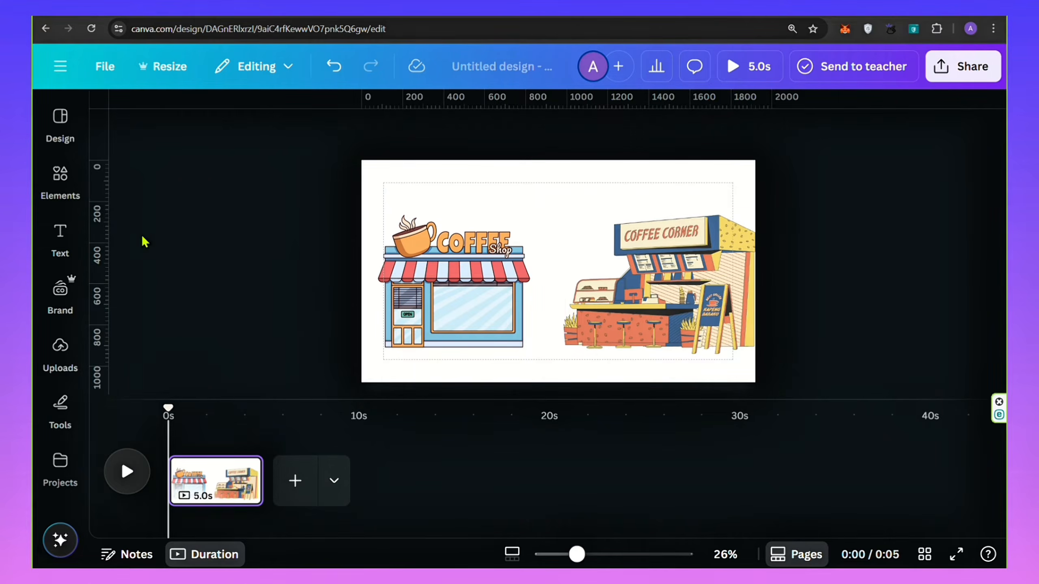
Step: Add the brown "Open" chalkboard sign at small size beside the coffee shop's door, near the page's left edge
left_click(60, 178)
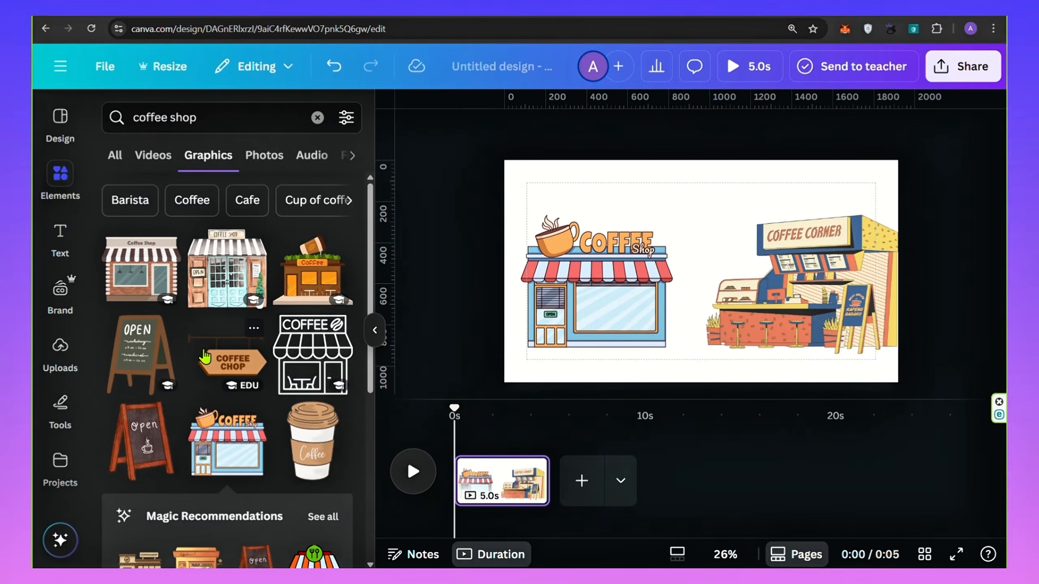
left_click_drag(671, 343, 522, 340)
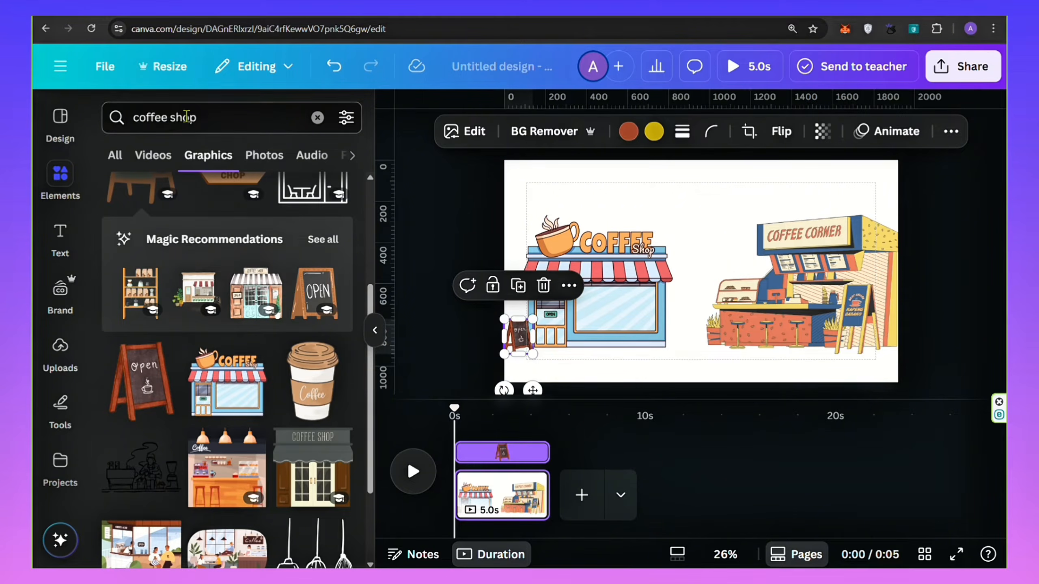
Step: Search the graphics for "sitting with coffee"
left_click_drag(197, 117, 154, 116)
type("s")
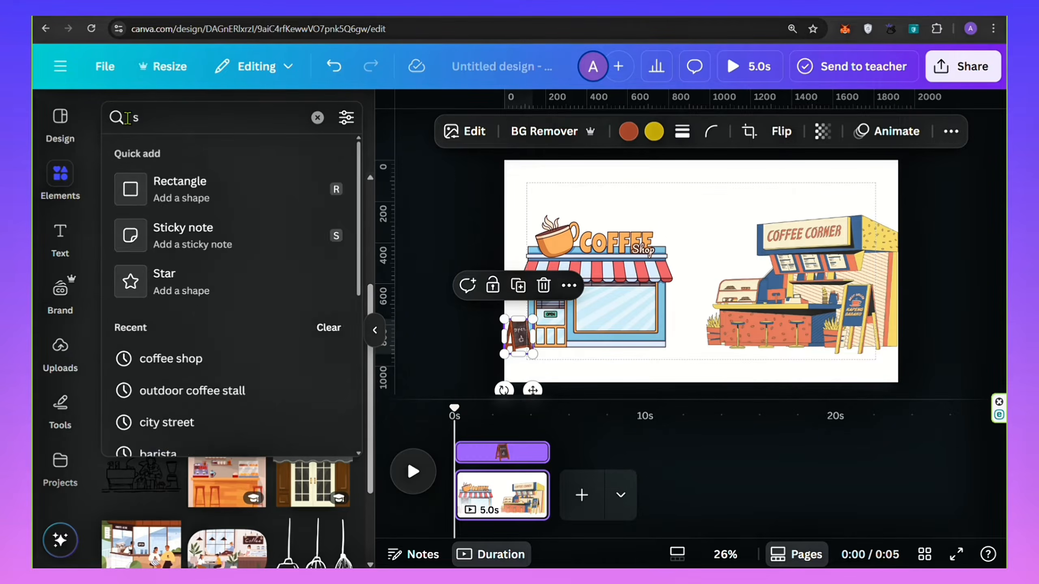
type("itting with coffee")
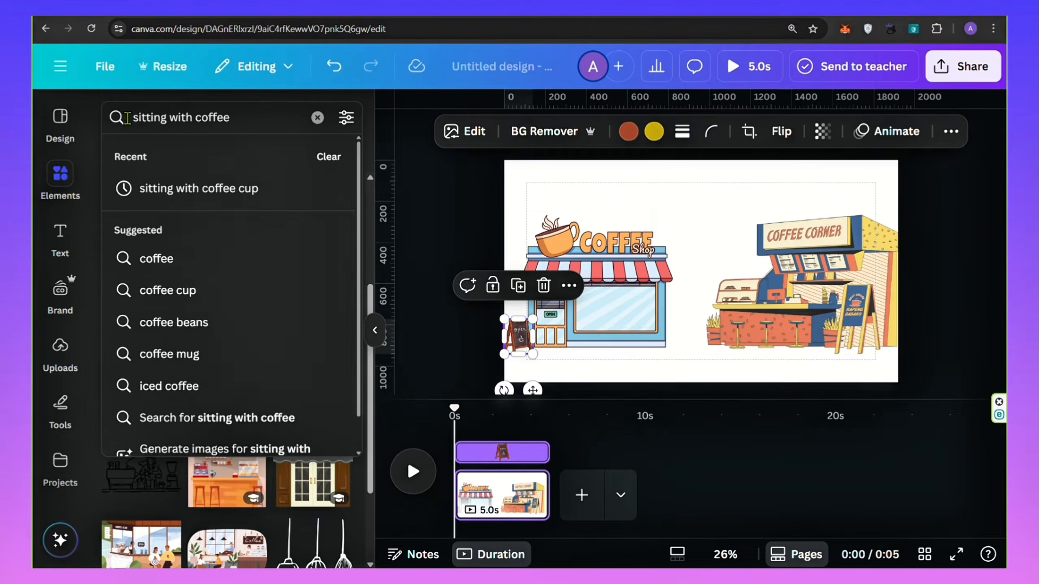
key("Return")
scroll(241, 272, "down", 3)
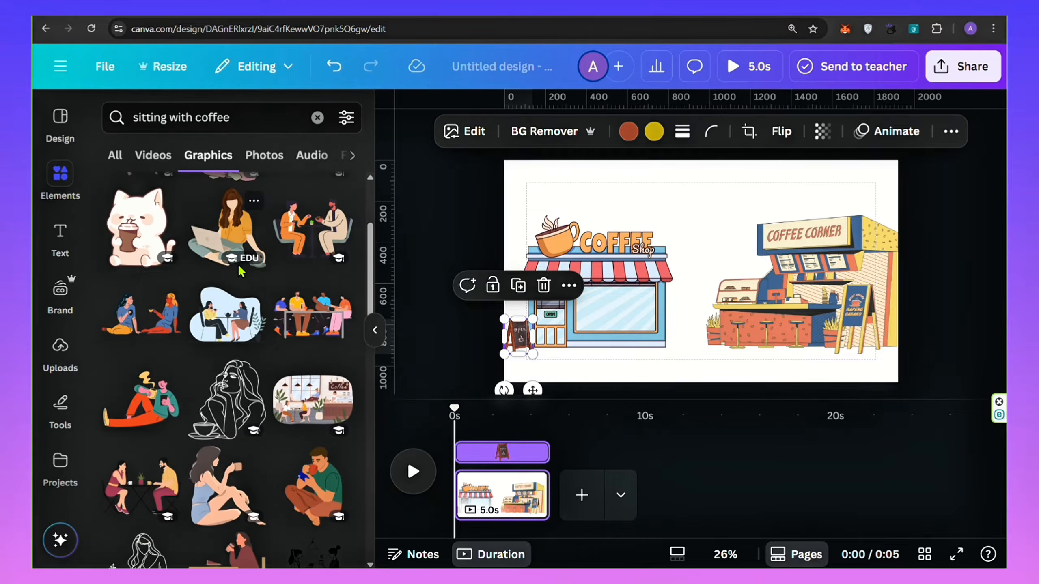
scroll(285, 281, "up", 3)
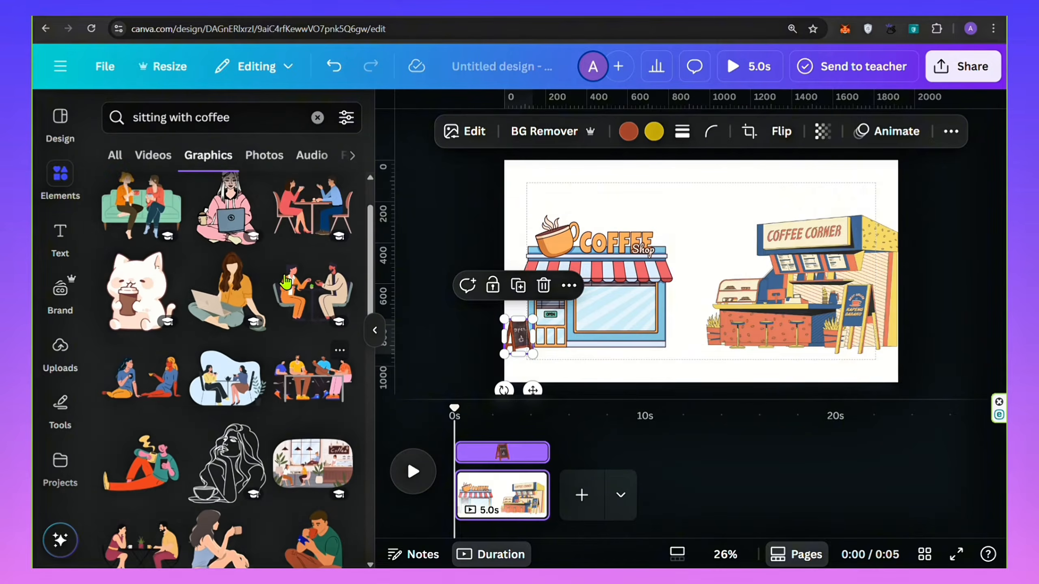
Step: Filter the "sitting with coffee" results to Animated graphics
left_click(347, 129)
scroll(167, 246, "down", 3)
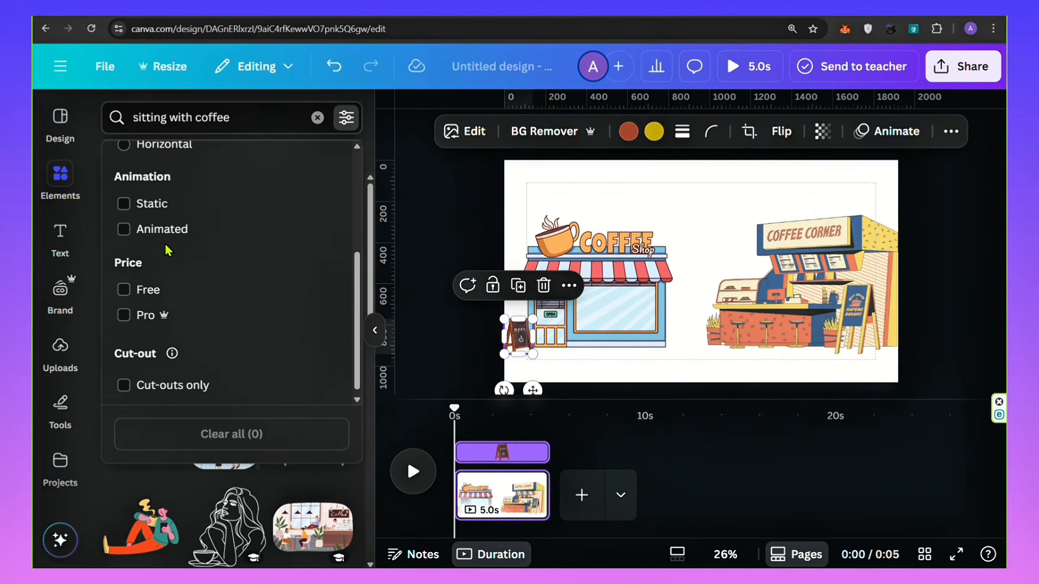
left_click(176, 229)
left_click(345, 123)
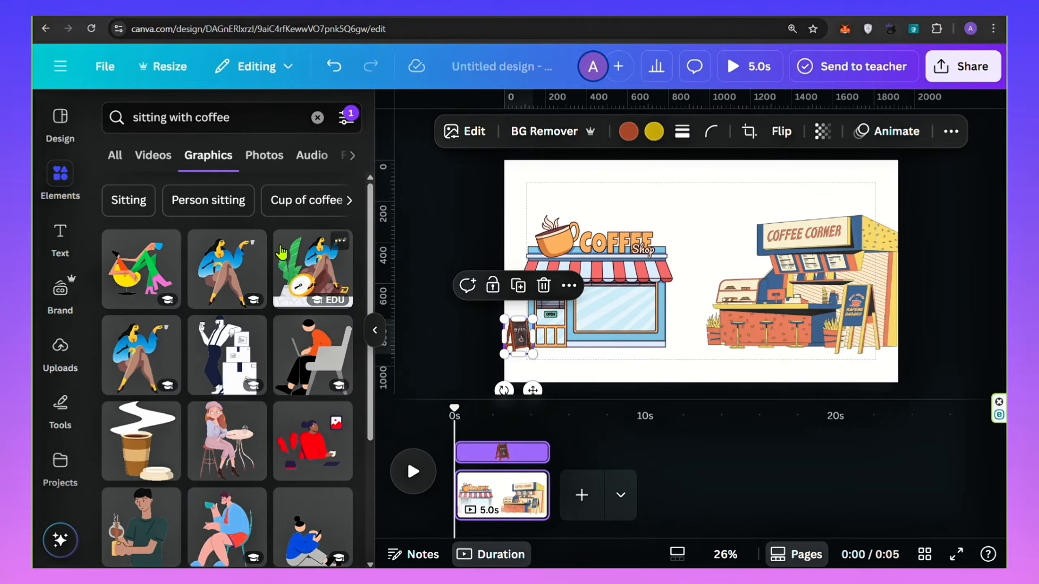
Step: Add the animated figure on the yellow seat drinking from a blue cup and flip it horizontally
left_click(130, 273)
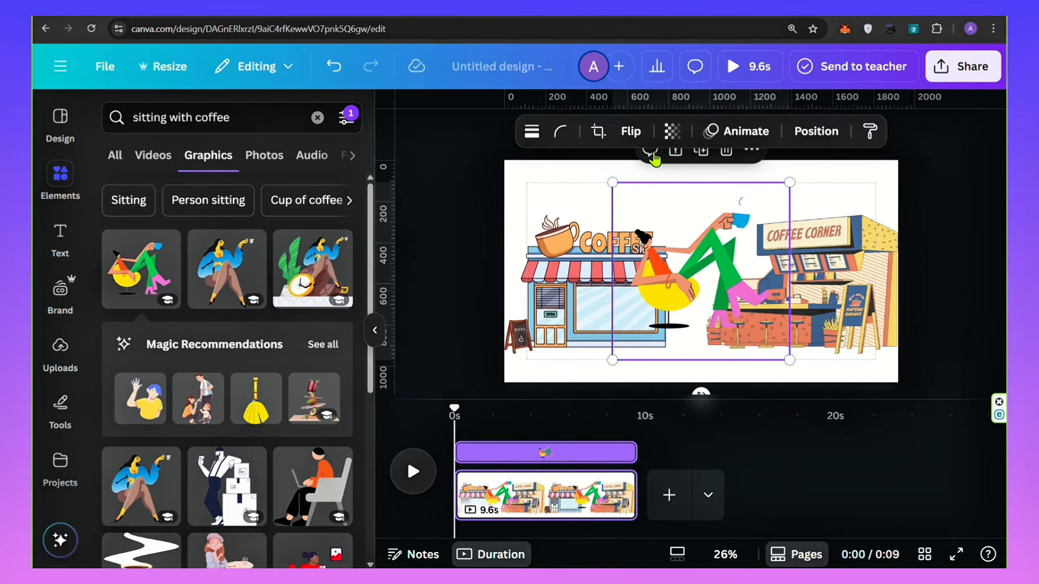
left_click(631, 131)
left_click(656, 174)
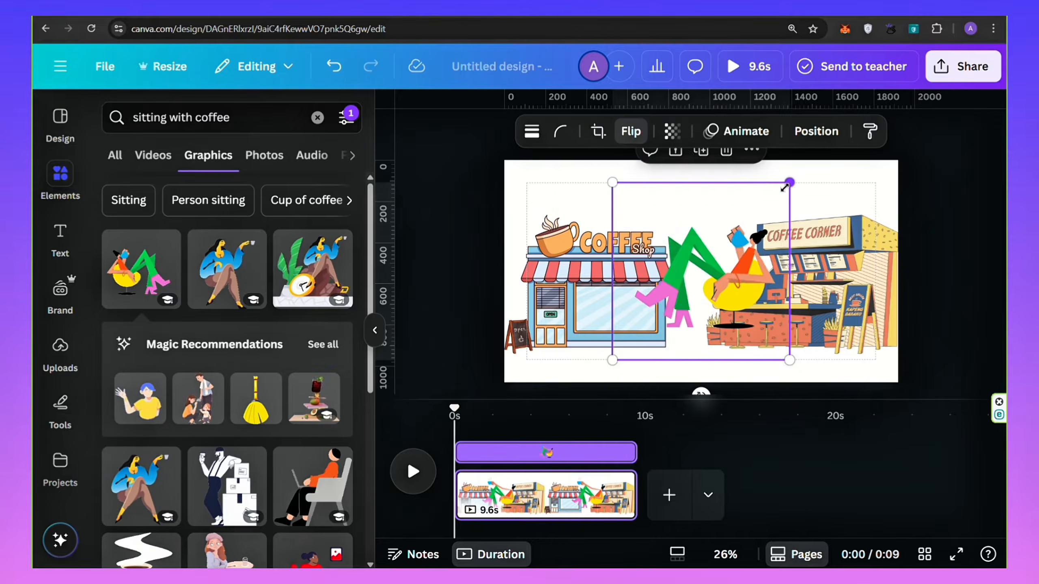
Step: Shrink the figure on the yellow seat and place it in front of the Coffee Corner counter, beside the blue sign
left_click_drag(784, 187, 707, 265)
left_click_drag(687, 304, 826, 317)
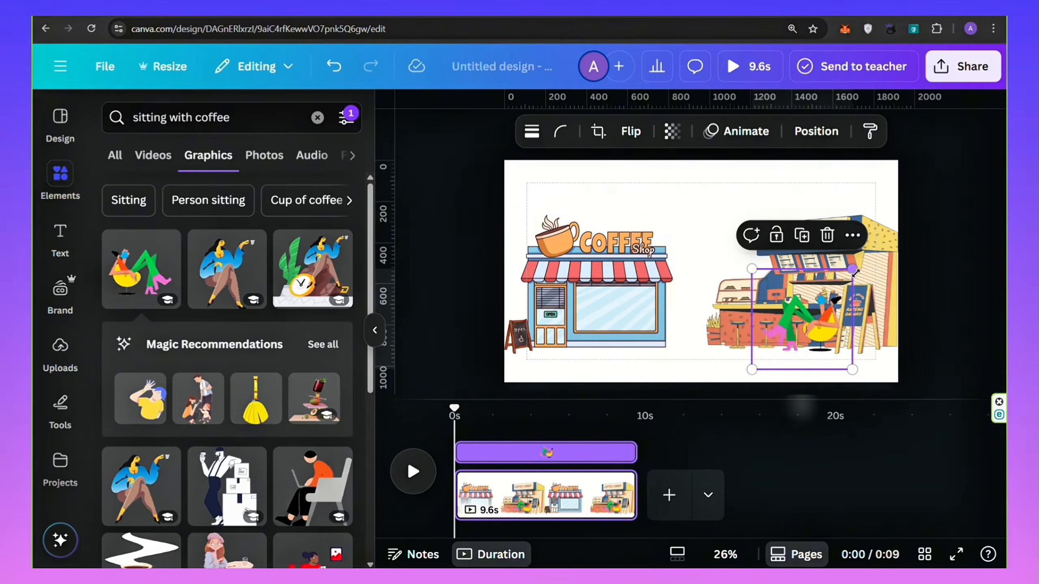
left_click_drag(853, 269, 844, 278)
left_click_drag(829, 318, 836, 305)
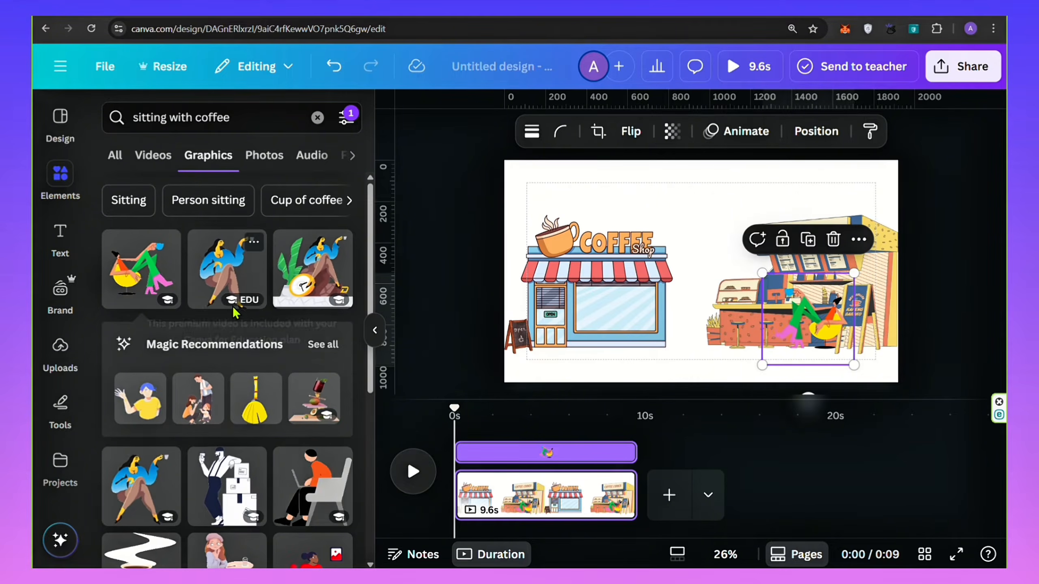
Step: Add the animated man in the yellow shirt sitting on a chair and flip him horizontally
scroll(235, 313, "down", 5)
scroll(239, 356, "down", 3)
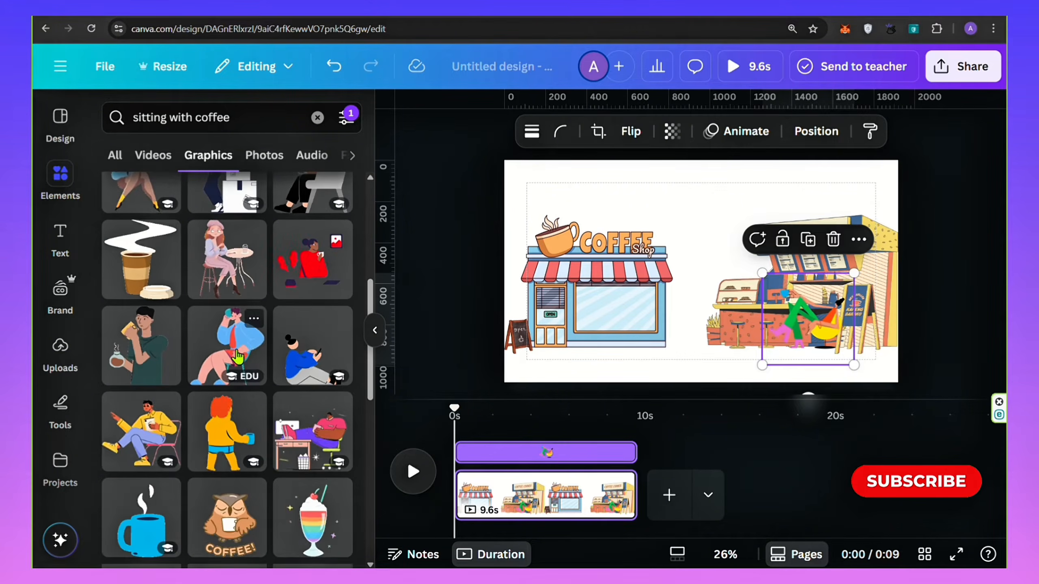
left_click(141, 442)
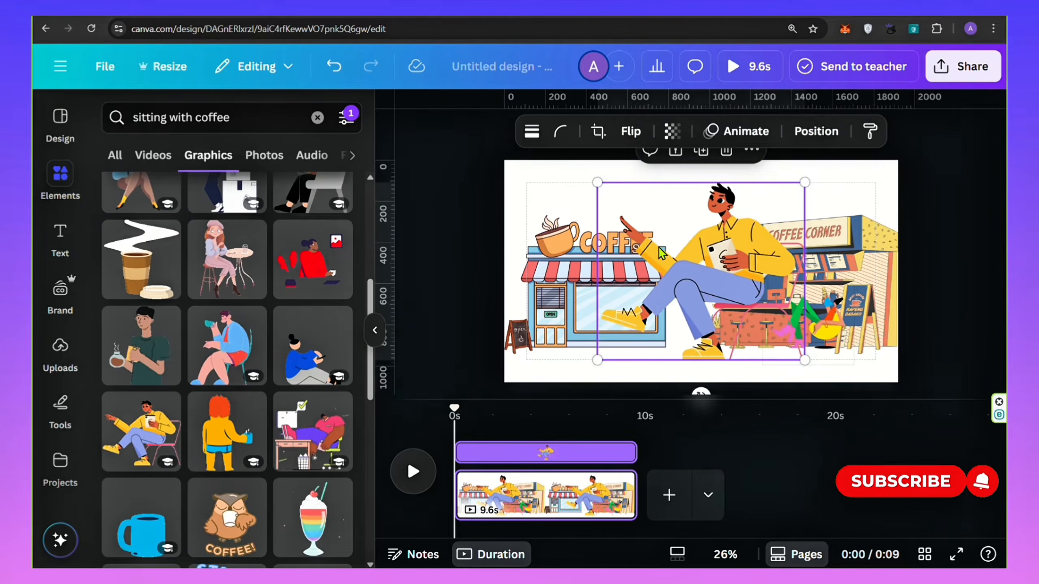
left_click(631, 131)
left_click(644, 171)
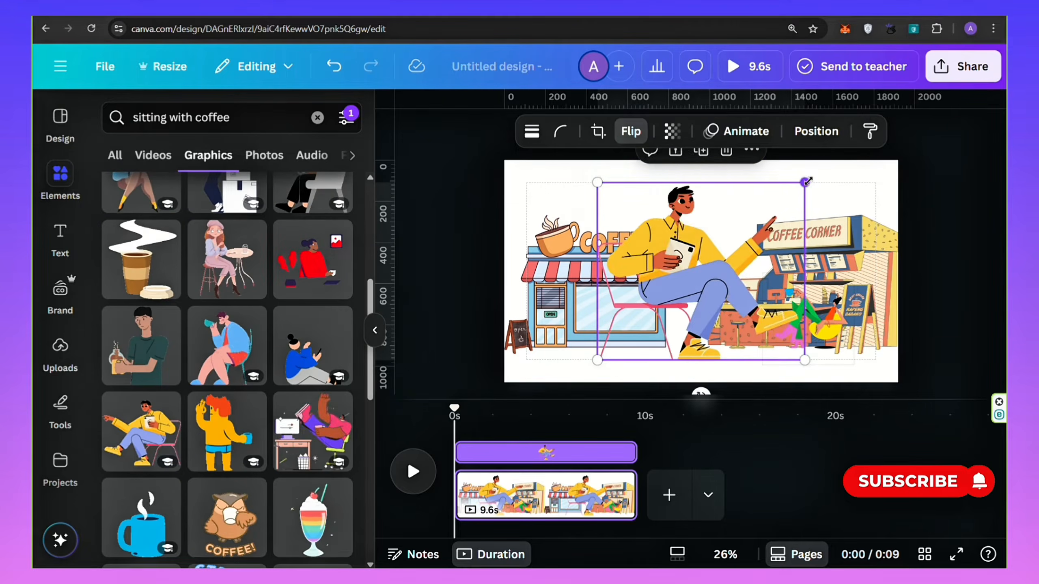
Step: Shrink the man in the yellow shirt and place him at the left end of the Coffee Corner counter
left_click_drag(805, 183, 673, 287)
left_click_drag(706, 320, 715, 321)
left_click(406, 330)
Step: Find the Sitting Girl Eating Cake graphic in the "sitting with coffee" results and add it to the scene
scroll(255, 354, "down", 3)
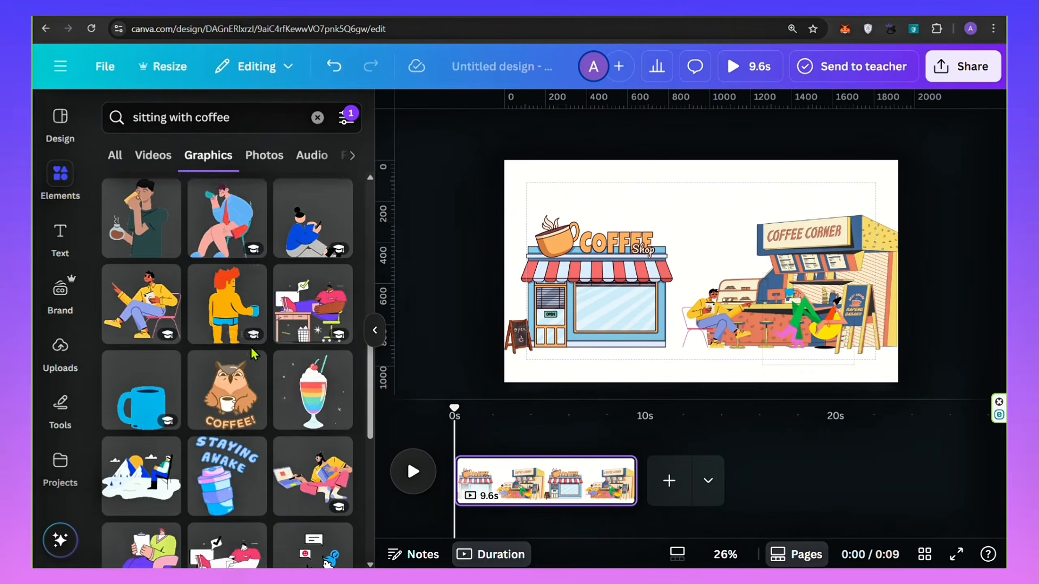
scroll(254, 354, "down", 10)
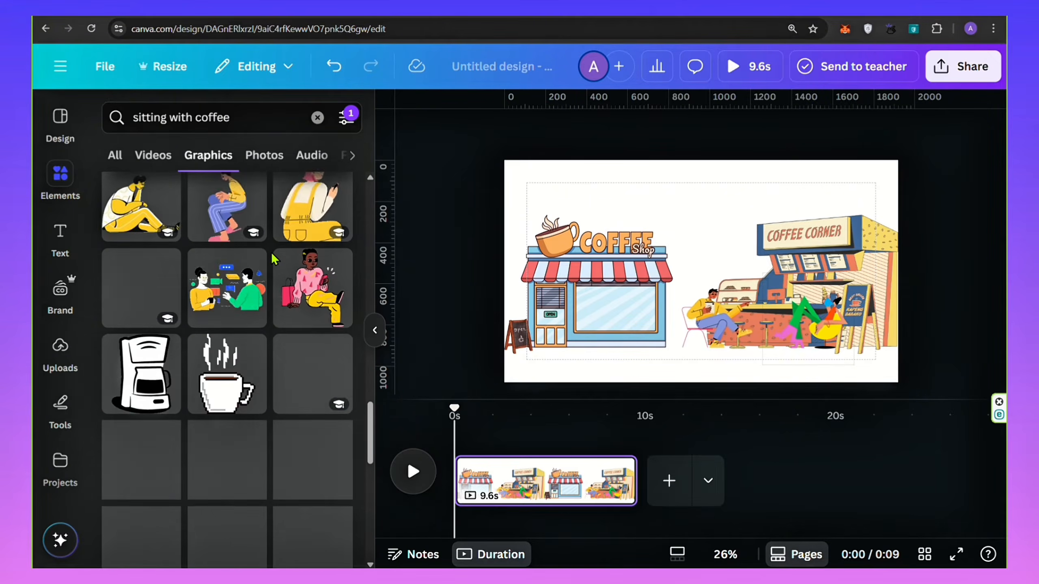
scroll(275, 262, "down", 10)
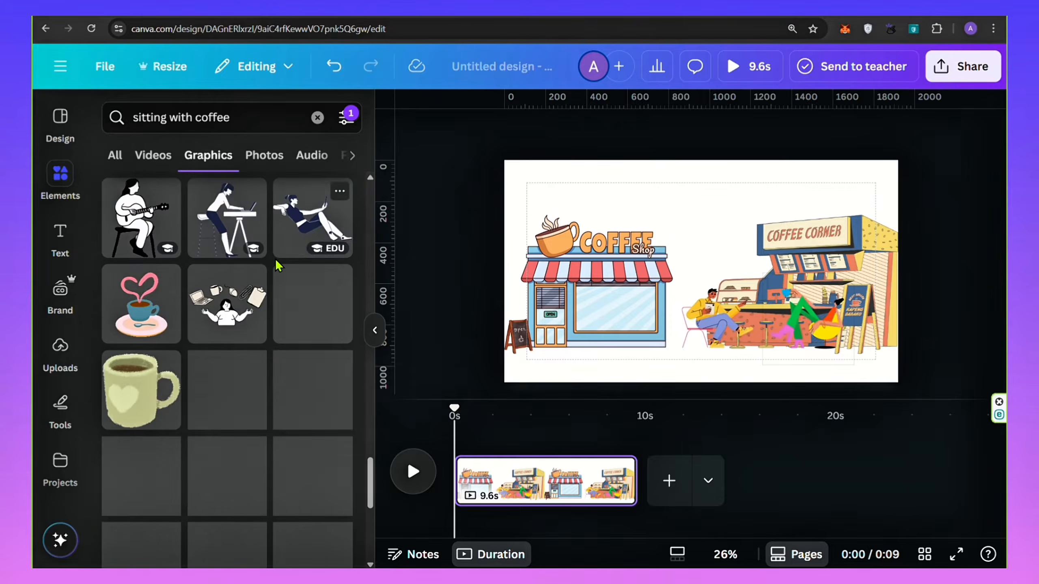
scroll(278, 265, "down", 10)
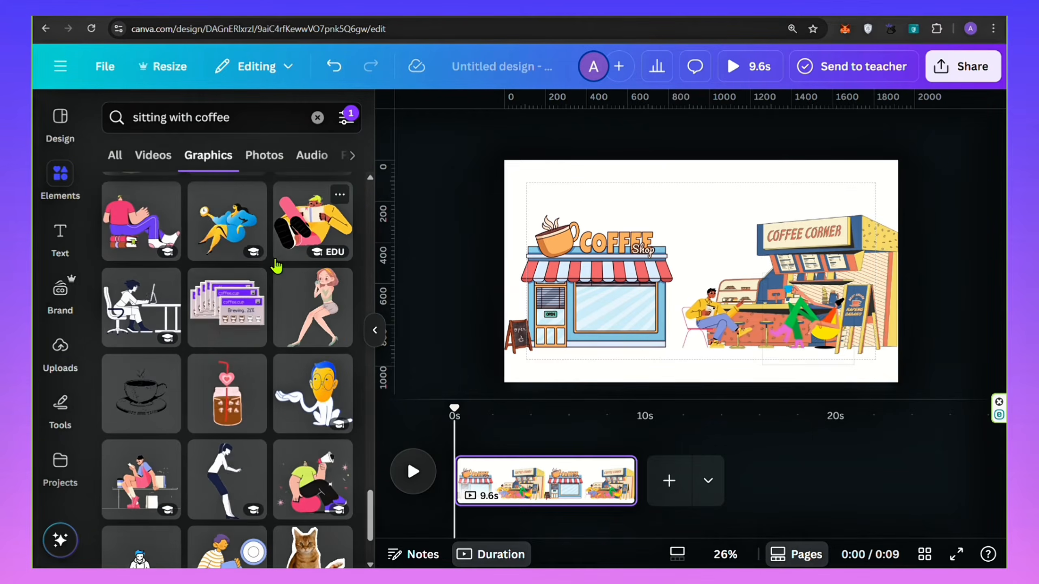
scroll(276, 266, "down", 10)
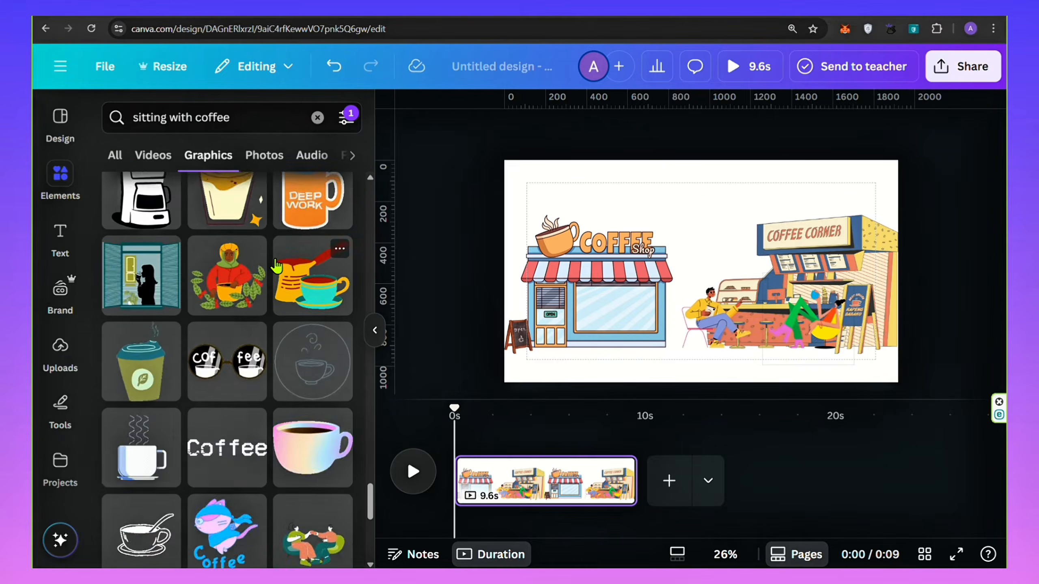
scroll(274, 249, "down", 5)
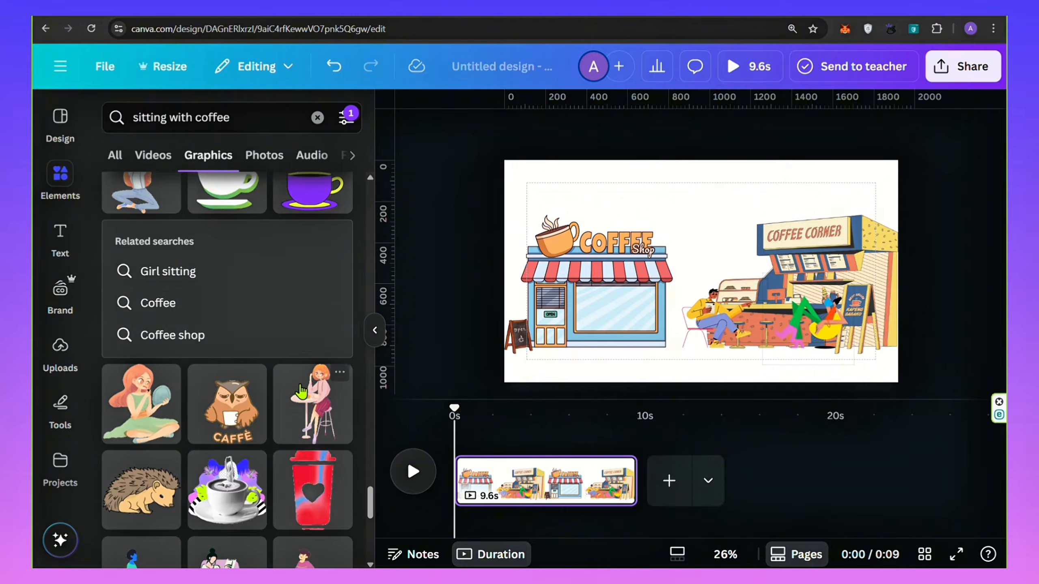
left_click(338, 380)
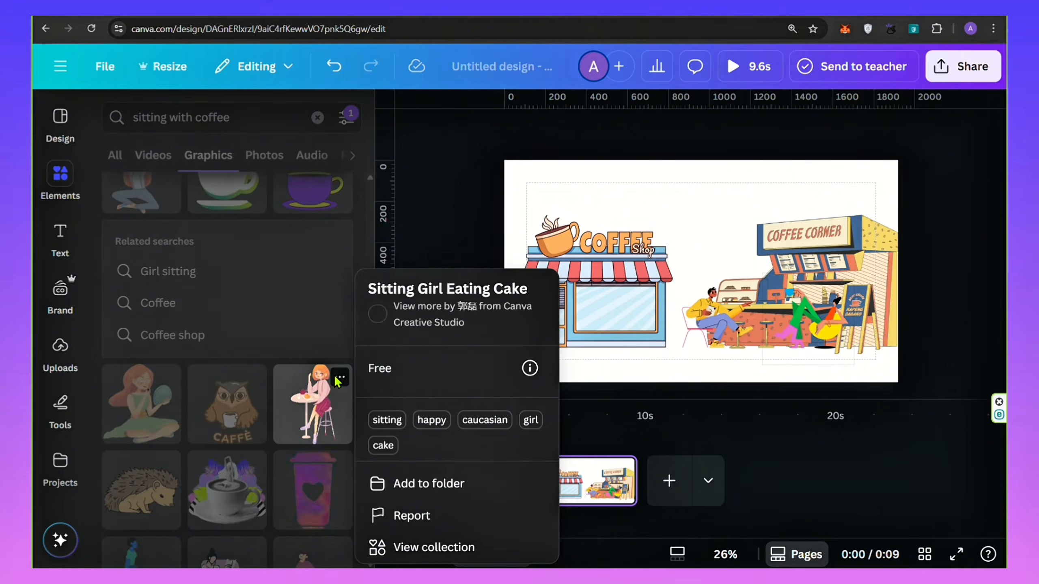
left_click(338, 380)
left_click(307, 403)
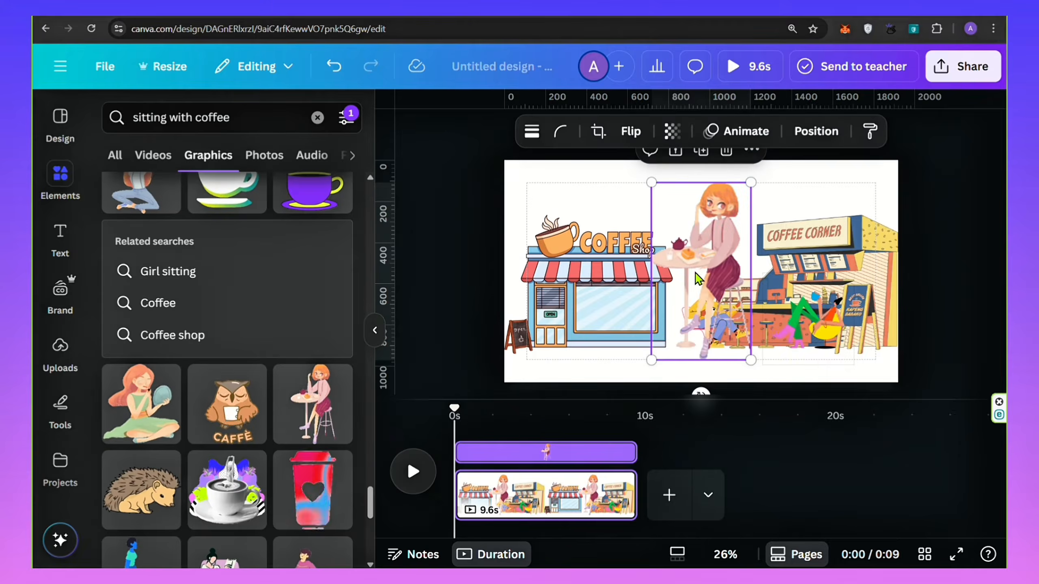
Step: Shrink the girl eating cake, flip her horizontally and place her beside the Coffee Shop's door
left_click_drag(700, 270, 589, 282)
left_click_drag(546, 196, 616, 288)
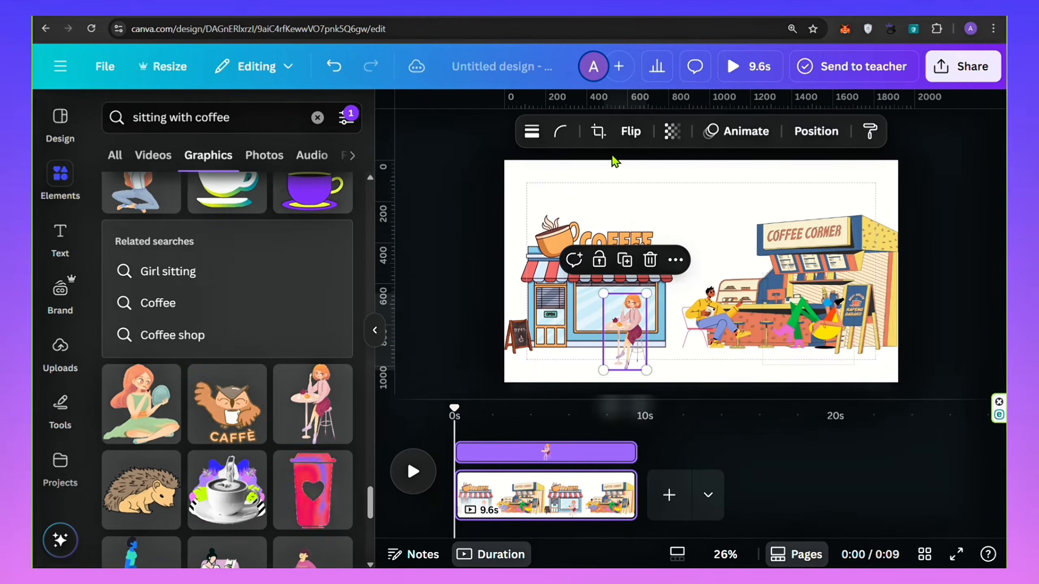
left_click(630, 131)
left_click(655, 174)
left_click_drag(624, 326, 581, 325)
Step: Remove the Animated filter from the "sitting with coffee" graphics search
scroll(268, 357, "down", 15)
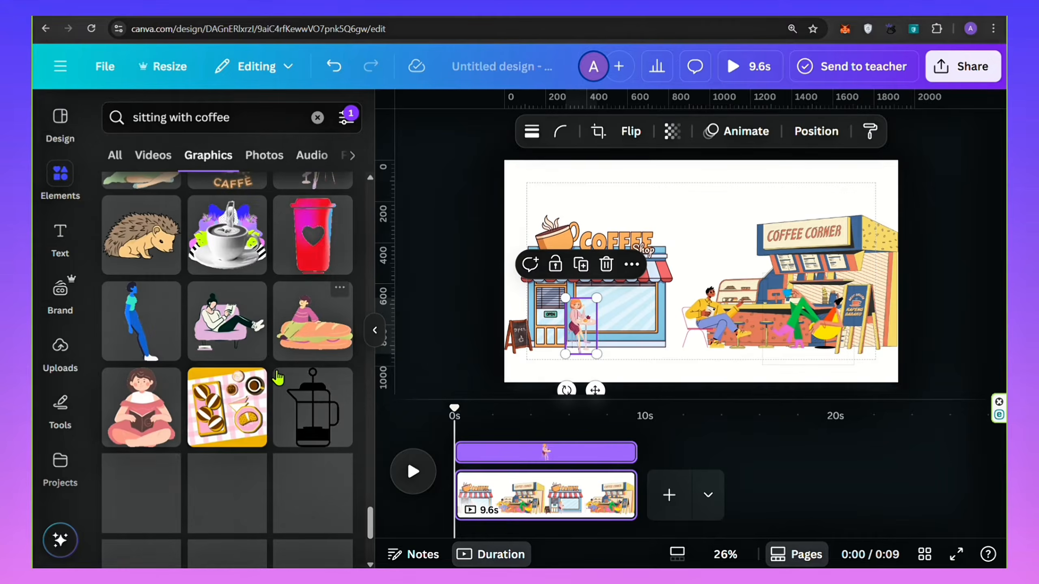
scroll(268, 357, "down", 5)
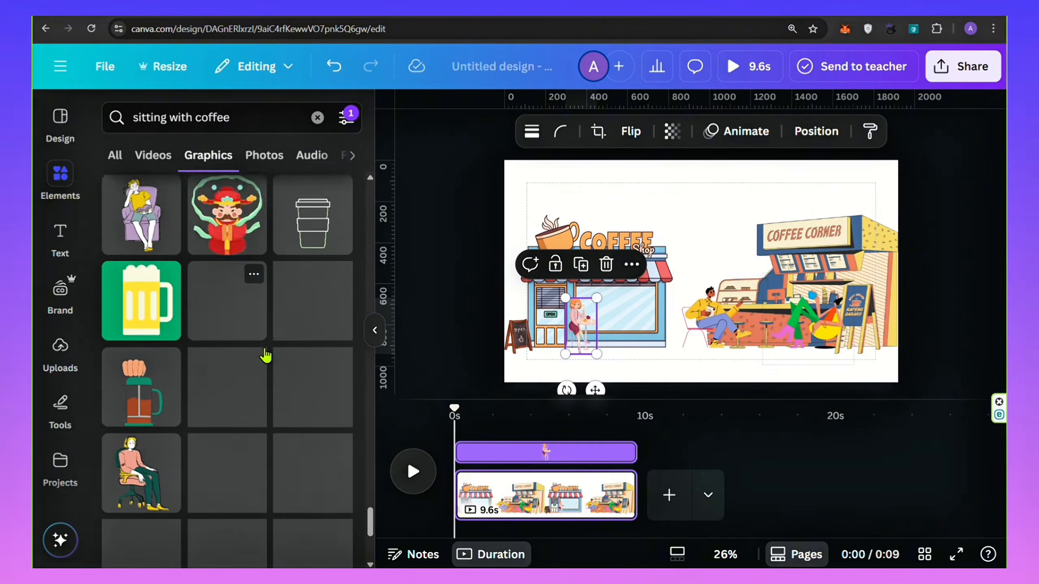
scroll(263, 350, "down", 5)
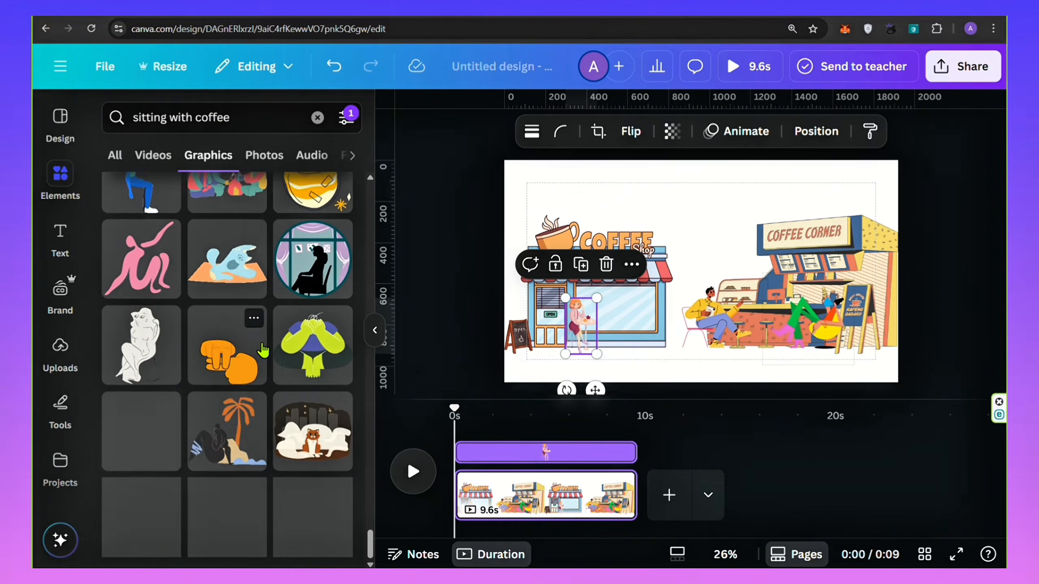
left_click(348, 120)
scroll(205, 327, "down", 3)
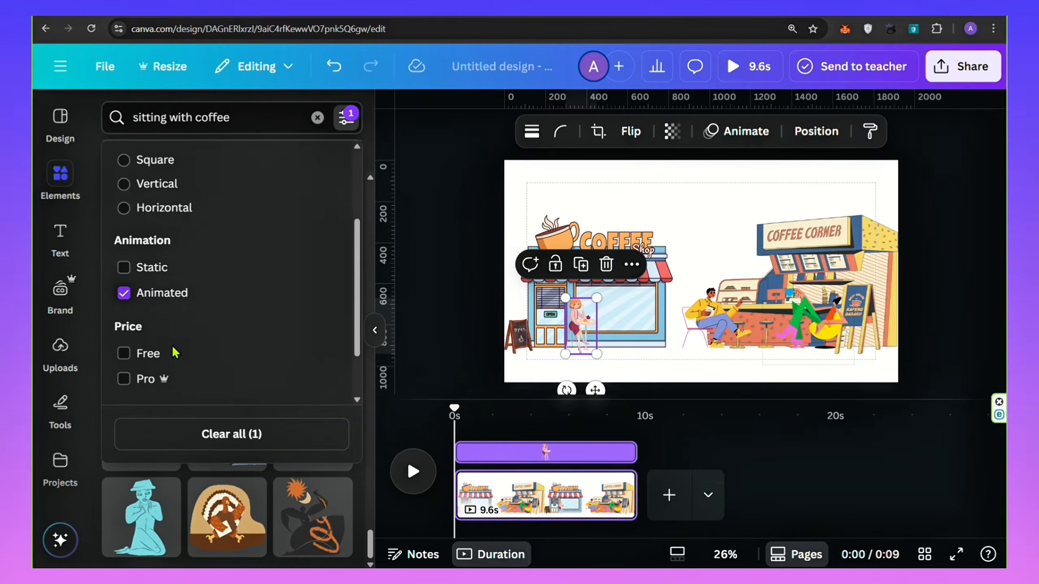
left_click(165, 293)
left_click(346, 117)
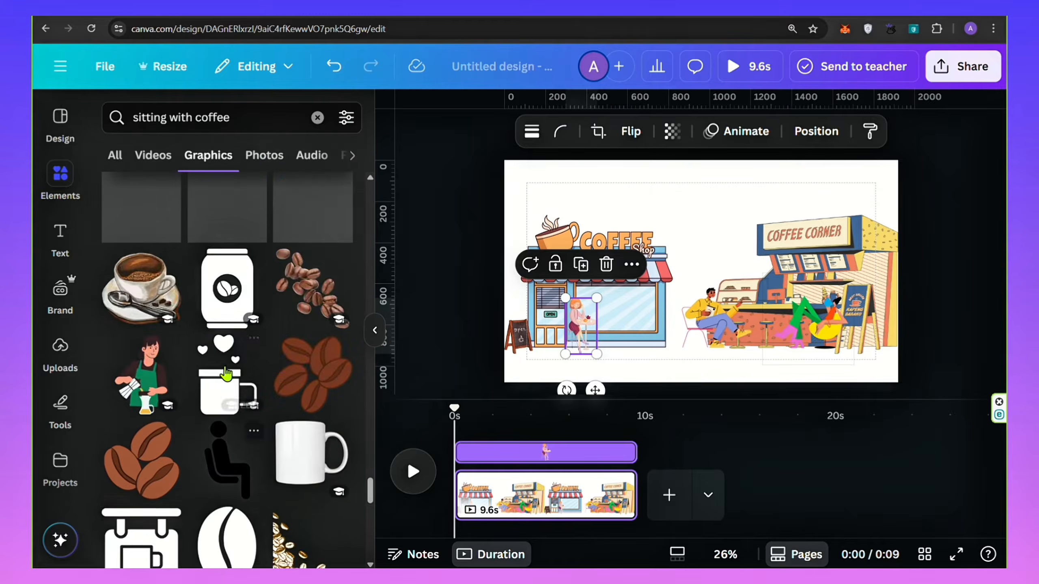
Step: Add the graphic of two people having coffee at a table, shrunk and placed in front of the Coffee Shop window
scroll(245, 295, "up", 10)
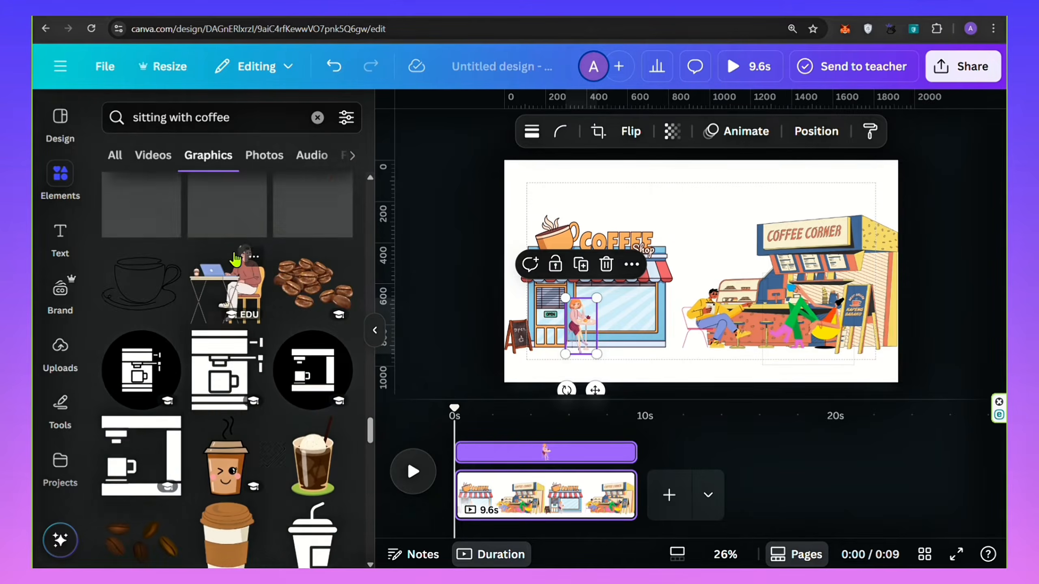
scroll(264, 306, "up", 10)
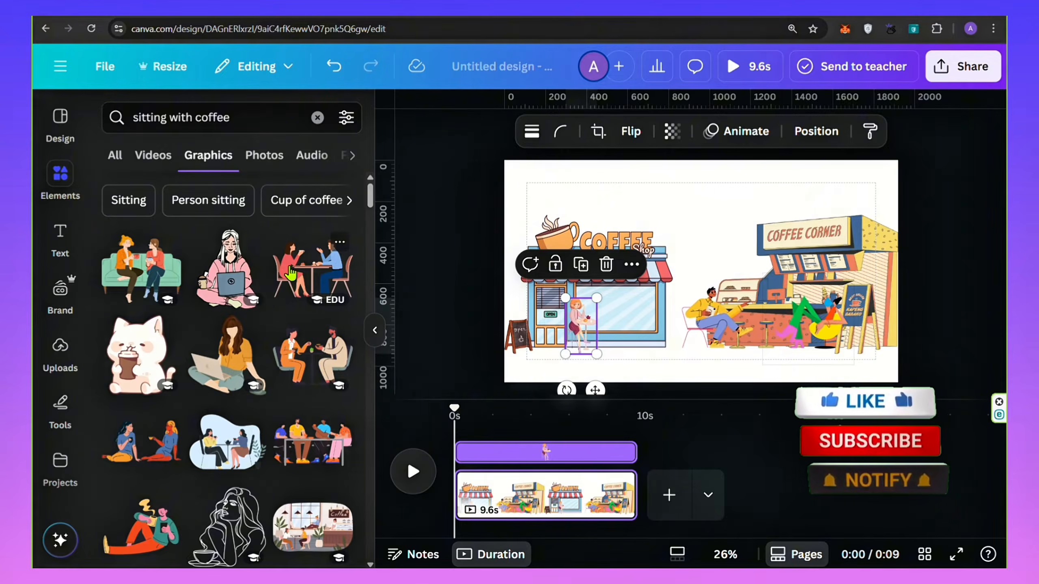
left_click(313, 356)
left_click_drag(821, 183, 647, 312)
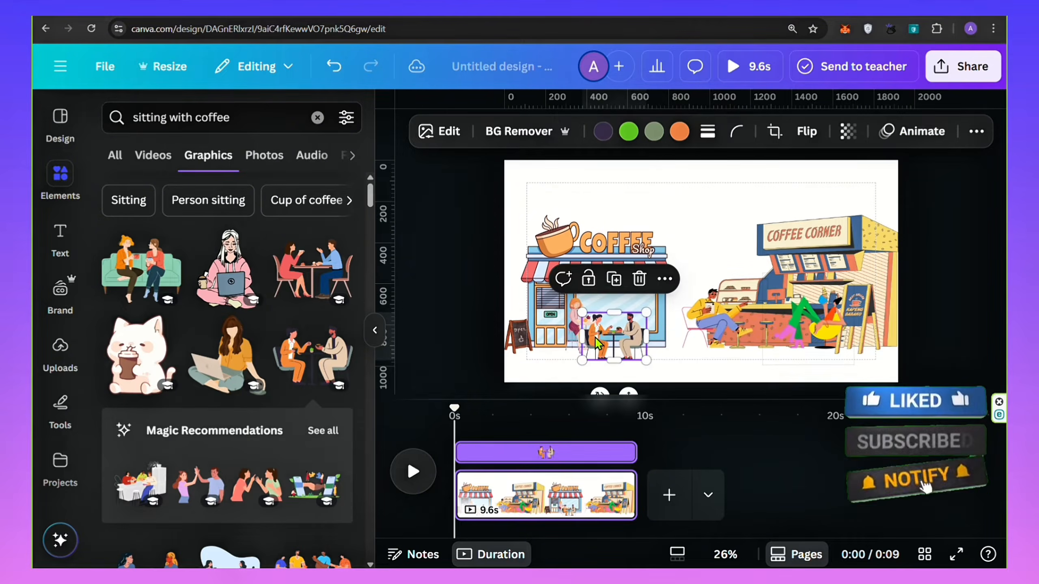
left_click_drag(595, 337, 619, 324)
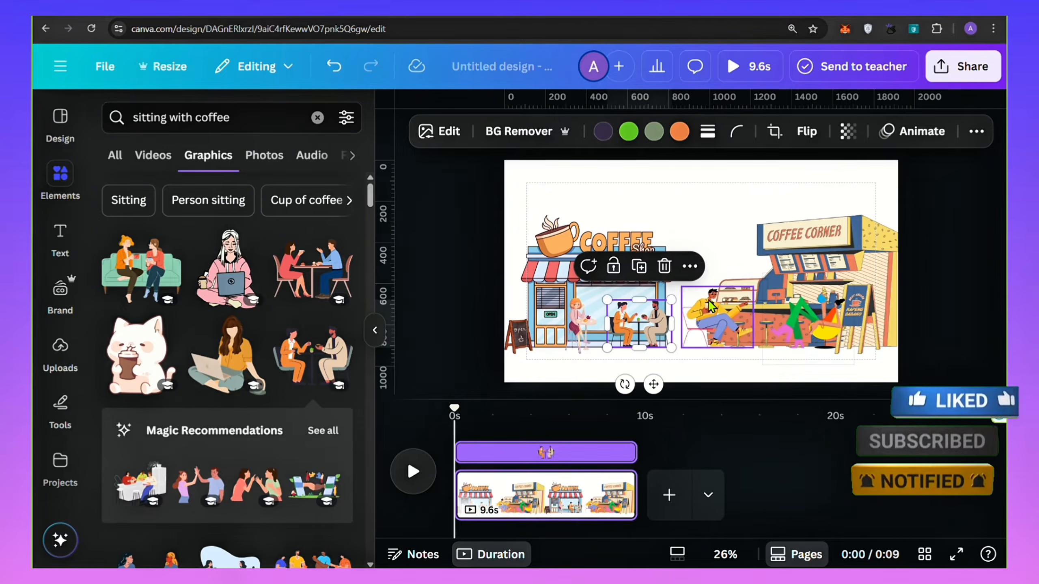
Step: Slightly shrink the man in the yellow shirt and the figure on the yellow seat at the Coffee Corner counter
left_click(683, 292)
left_click(815, 326)
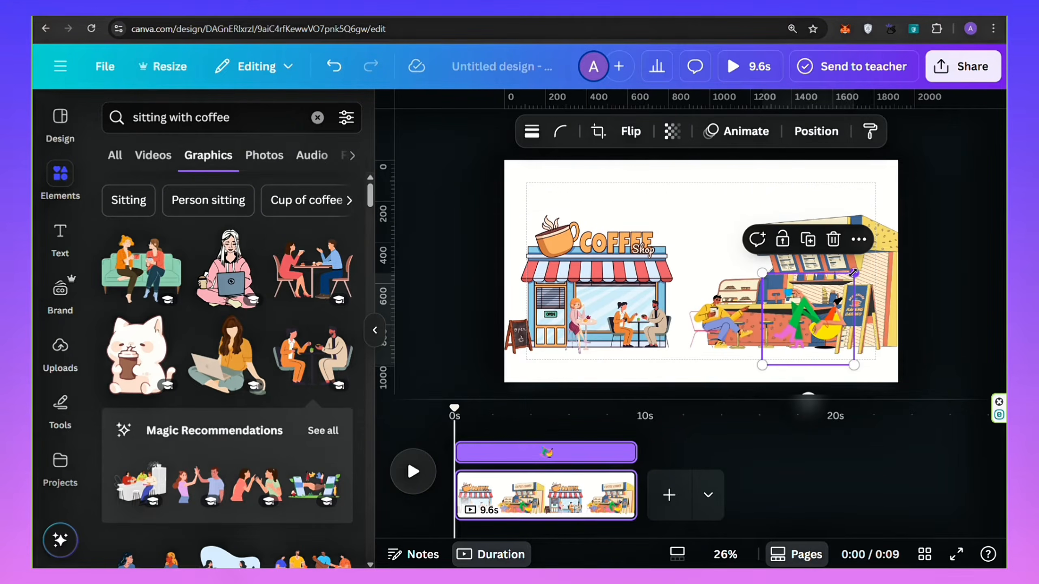
left_click_drag(854, 274, 850, 278)
left_click(447, 318)
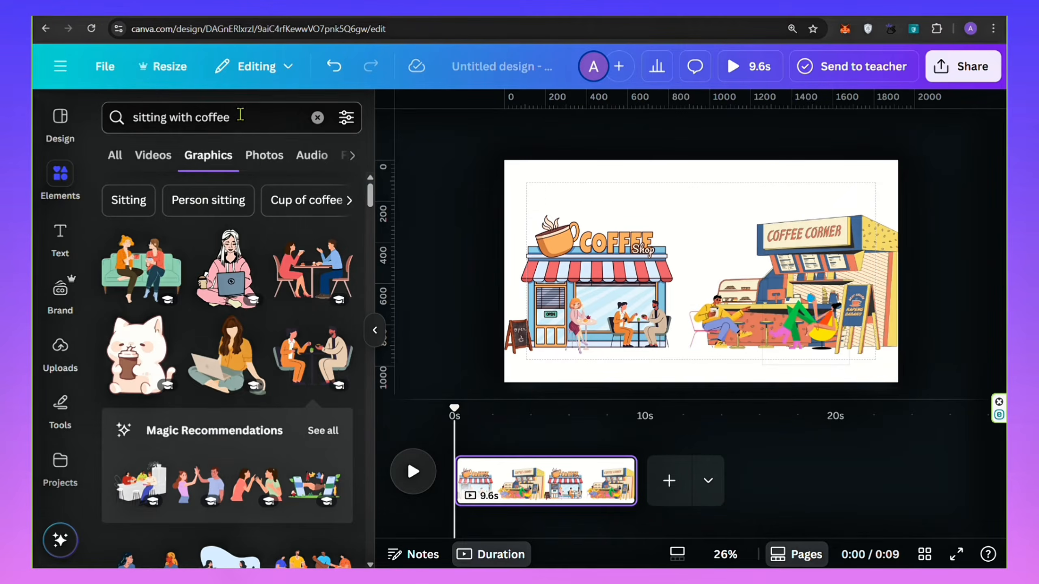
Step: Search for "coffee table" graphics and place the brown oval table, about 301 px wide, between the two Coffee Corner figures
left_click_drag(240, 114, 131, 120)
key("BackSpace")
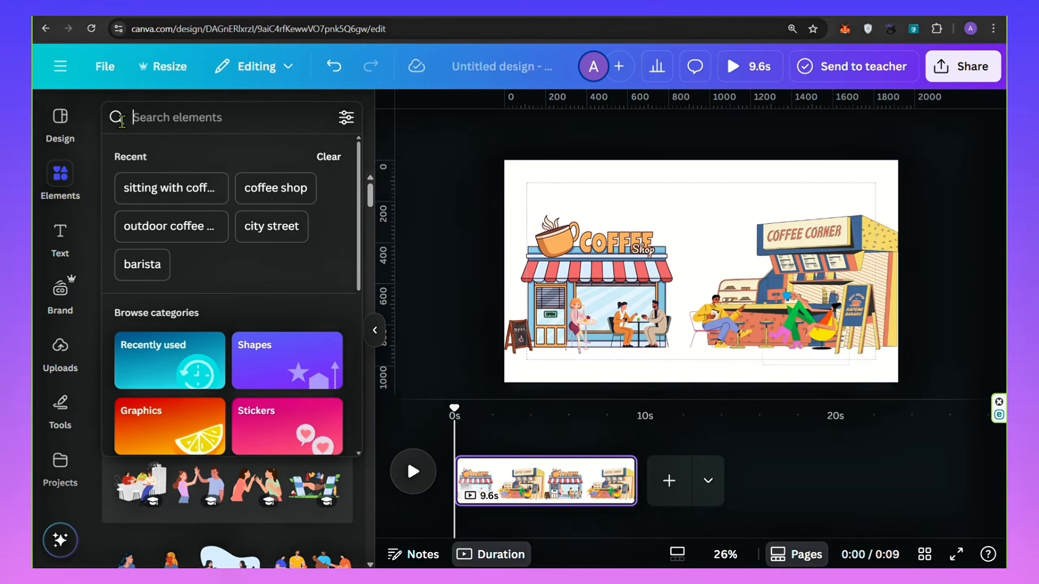
type("coffee ta")
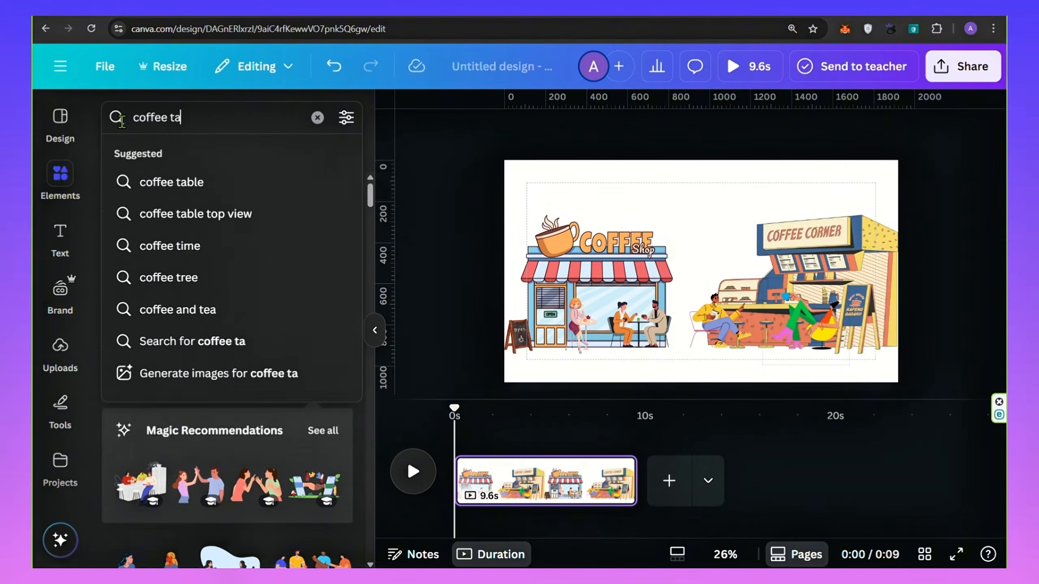
type("ble")
key("Return")
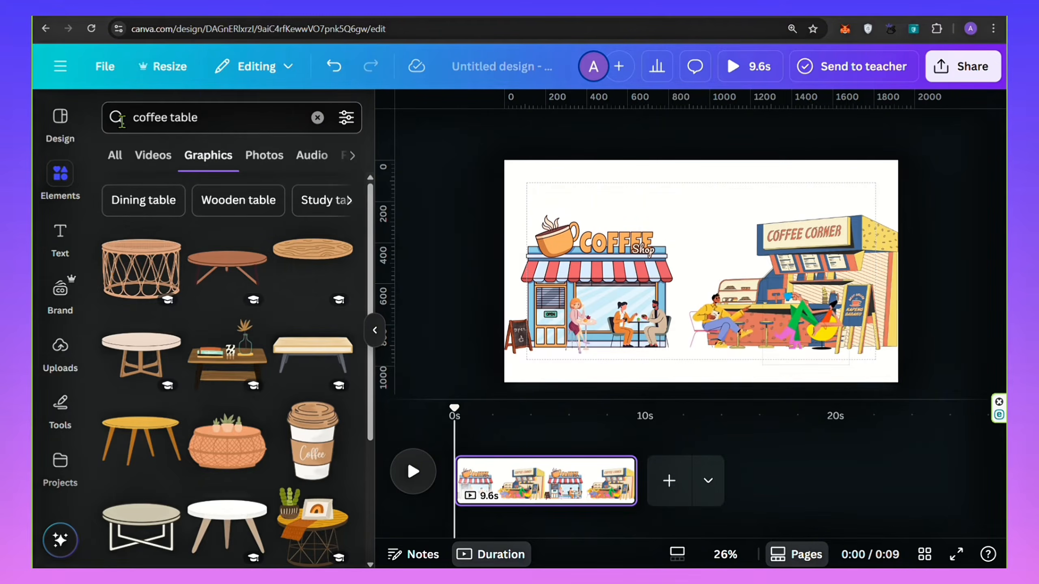
left_click(199, 276)
left_click_drag(692, 262, 776, 336)
Step: Reorder the layers to put the table above the man in yellow and below the green-clothed figure, and nudge the table slightly upward
left_click(894, 130)
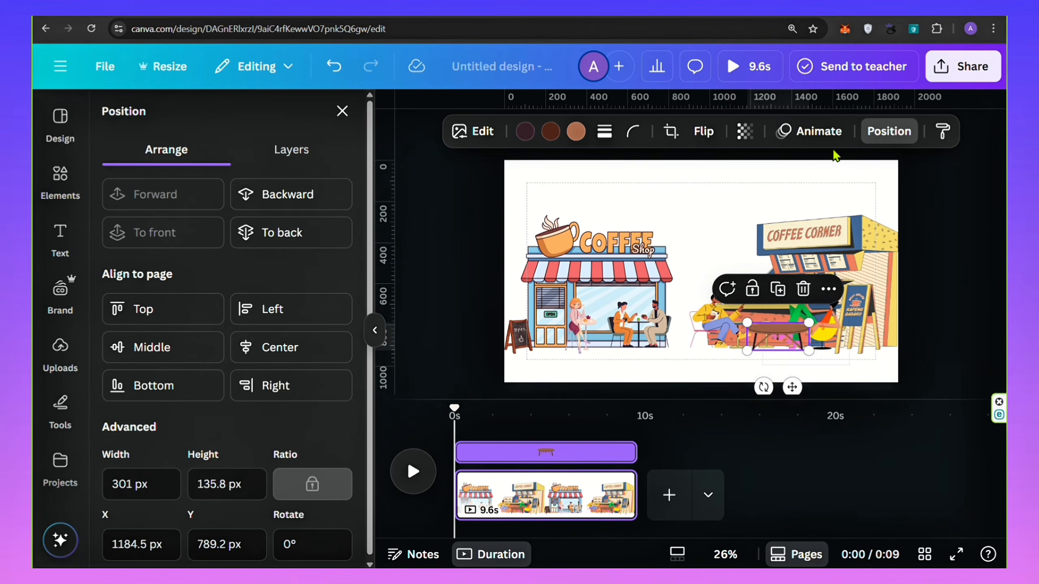
left_click(290, 159)
left_click_drag(279, 255, 343, 413)
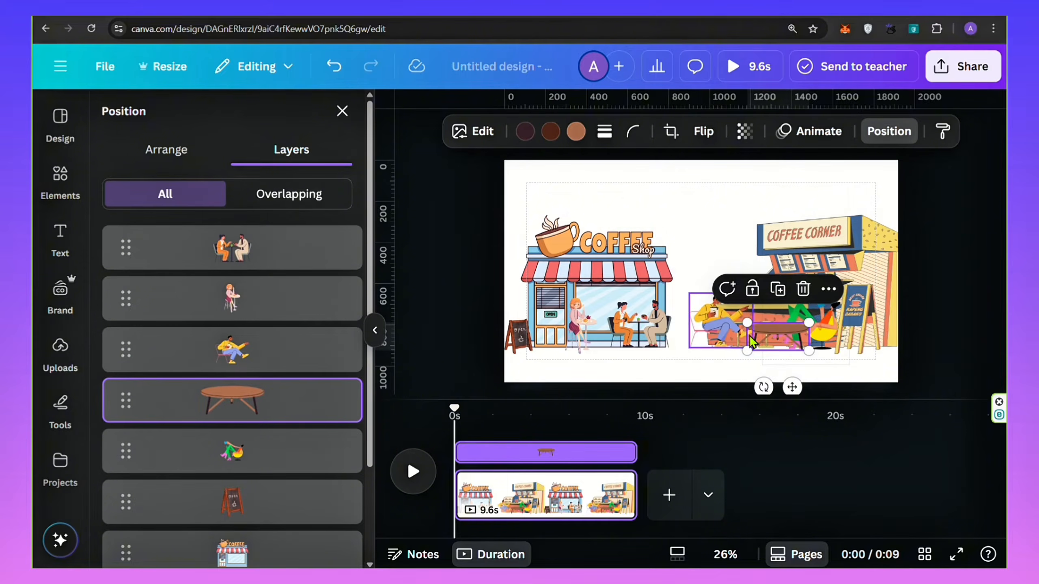
left_click_drag(749, 336, 763, 336)
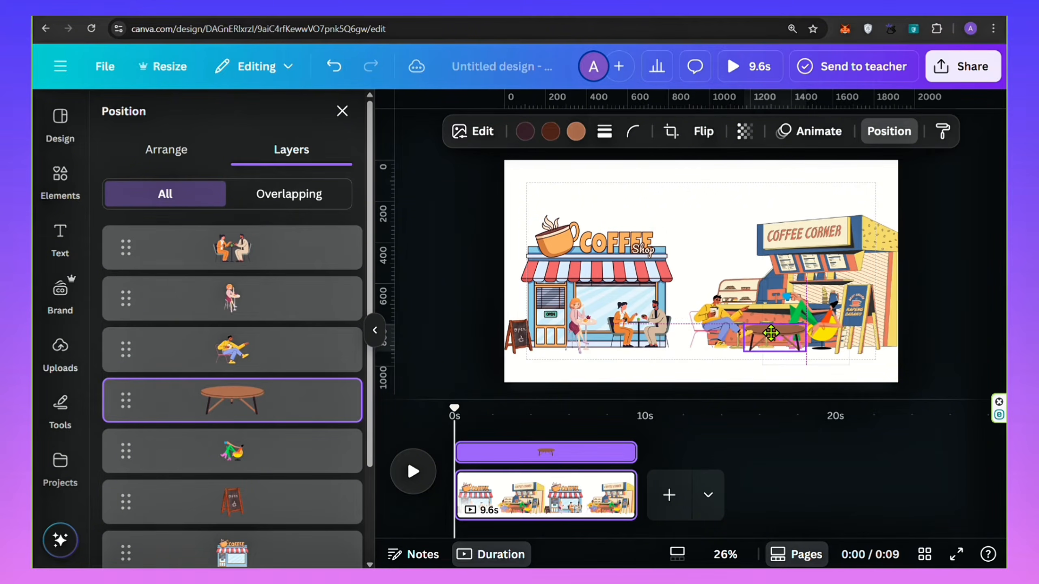
left_click_drag(770, 330, 773, 338)
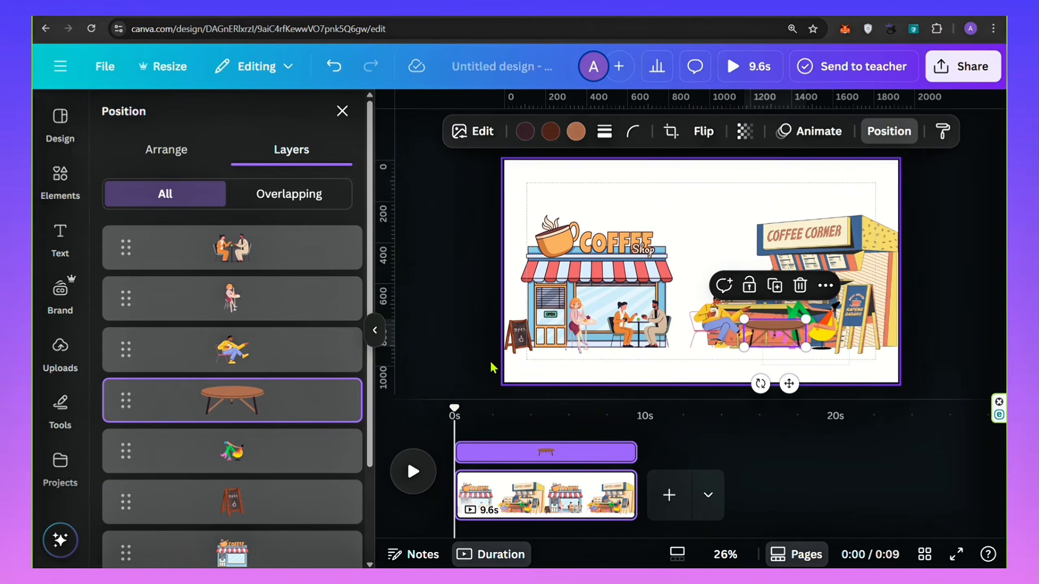
mouse_move(254, 352)
left_mouse_down()
mouse_move(256, 427)
mouse_move(257, 347)
left_mouse_up()
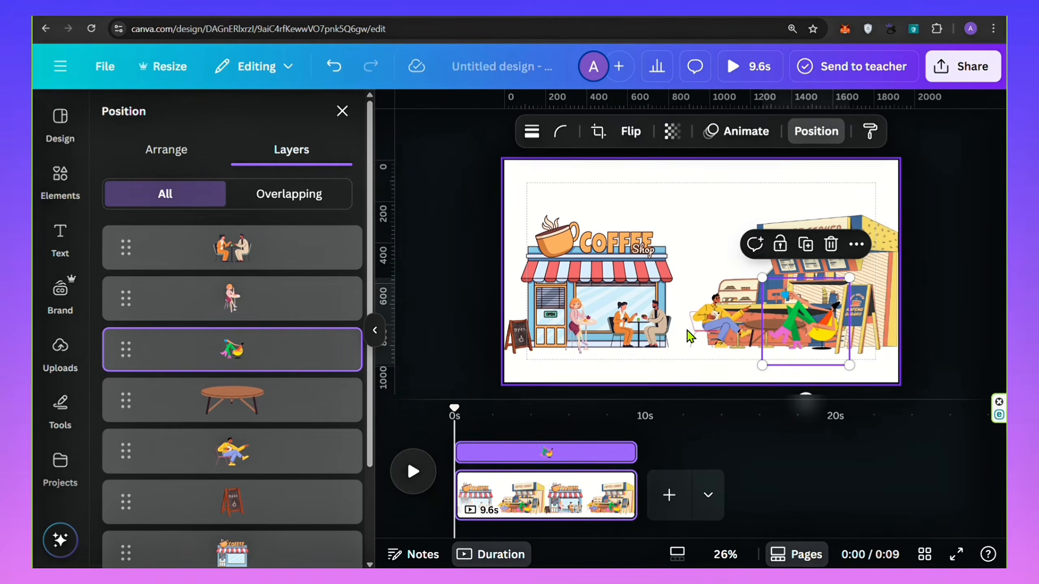
left_click(654, 379)
Step: Shrink the green-clothed figure on the yellow seat to about 363 px and move the man in yellow closer to the table
left_click(810, 334)
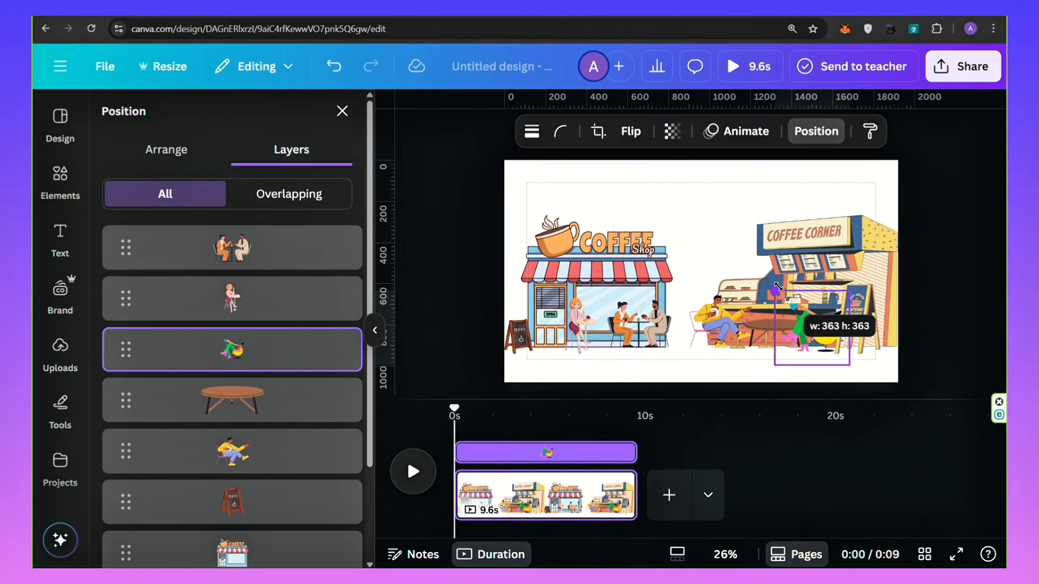
left_click(707, 320)
left_click_drag(707, 320, 719, 321)
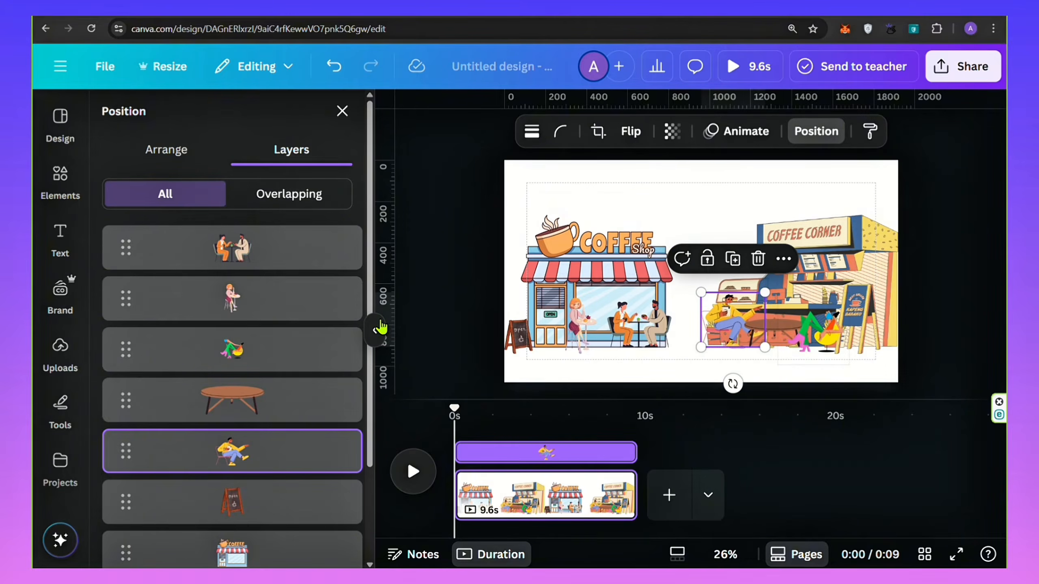
Step: Return to the elements library and search the graphics for "barista"
left_click(342, 111)
left_click(60, 176)
left_click(202, 119)
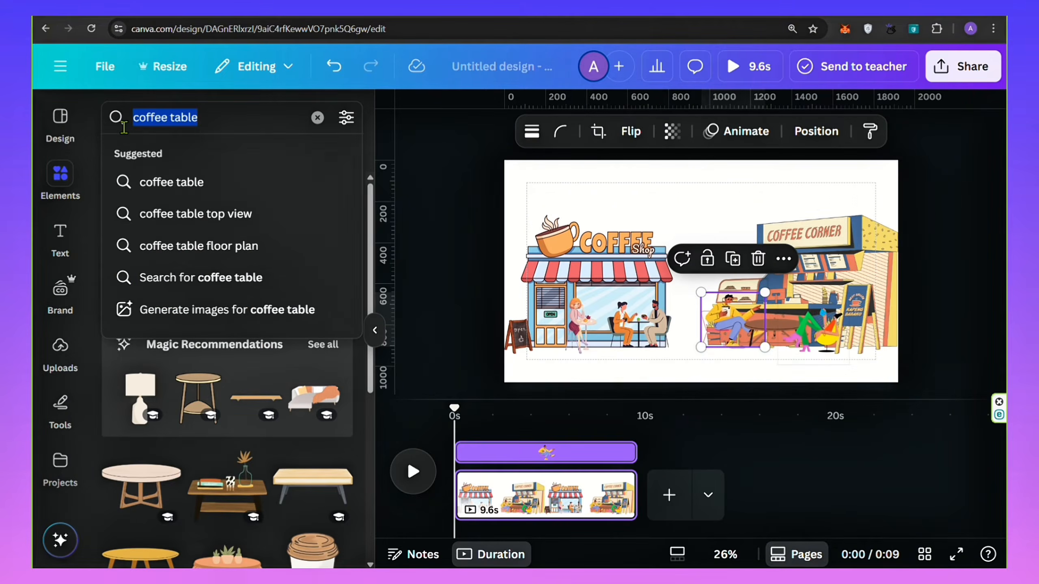
key("BackSpace")
type("barista")
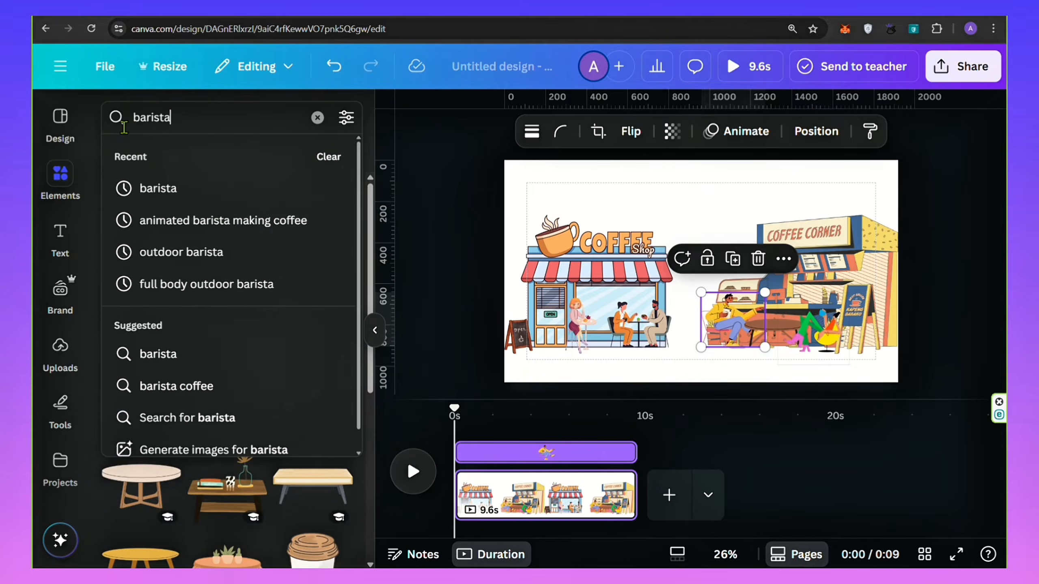
key("Return")
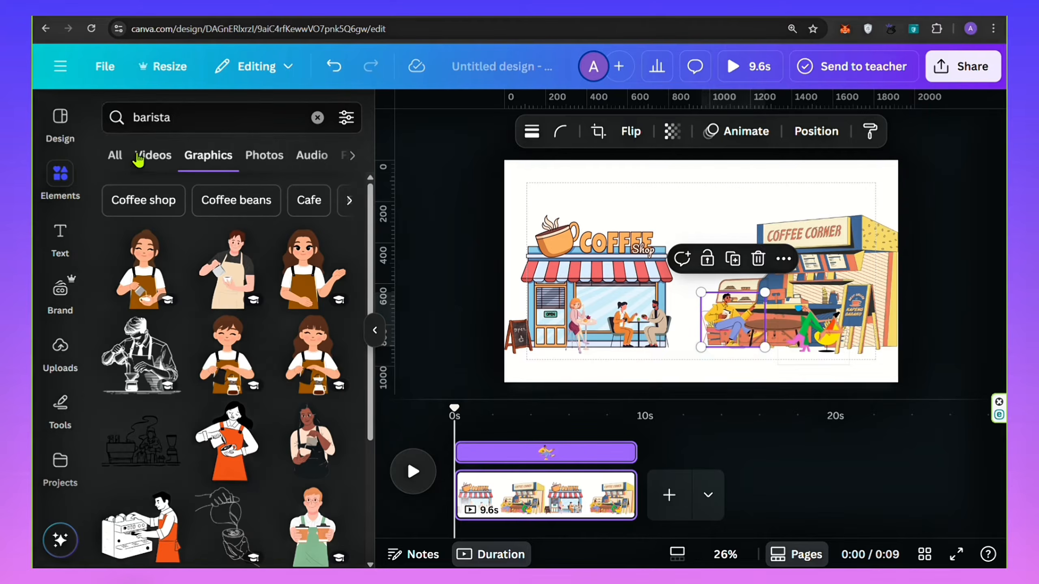
Step: Filter the barista graphics to animated ones only
left_click(347, 118)
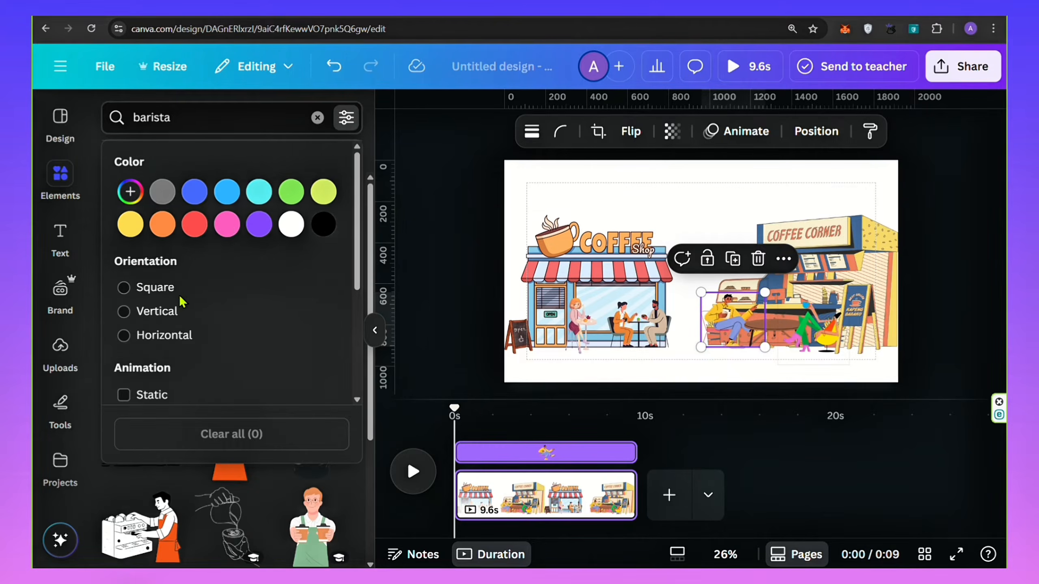
scroll(183, 302, "down", 5)
left_click(160, 231)
left_click(348, 121)
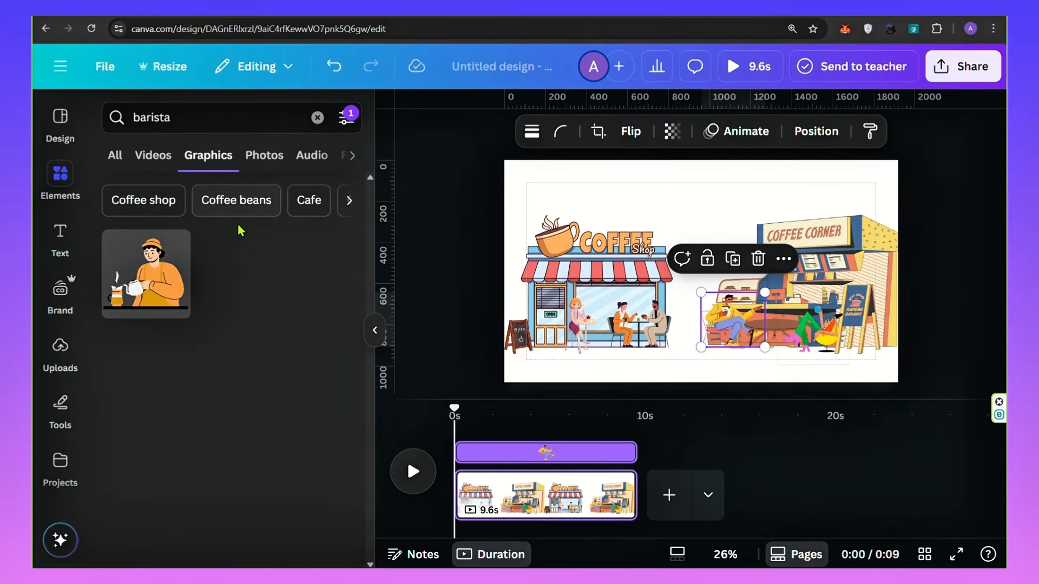
Step: Add the animated barista graphic, shrink it, and place it behind the counter of the Coffee Corner stall
left_click(157, 263)
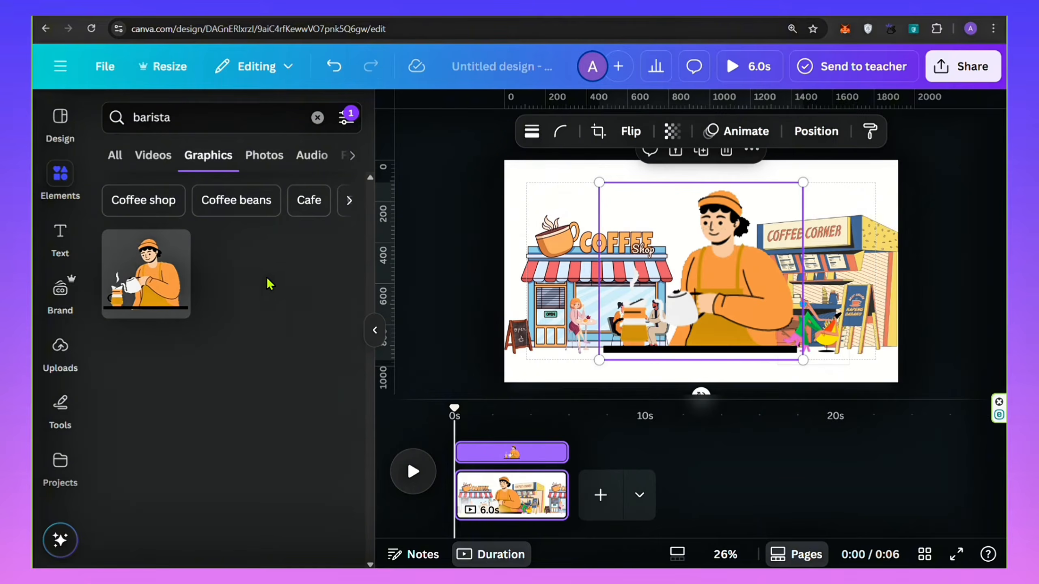
left_click(372, 328)
left_click_drag(659, 187, 546, 286)
left_click_drag(519, 339, 640, 290)
left_click_drag(577, 311, 607, 286)
left_click_drag(656, 247, 641, 284)
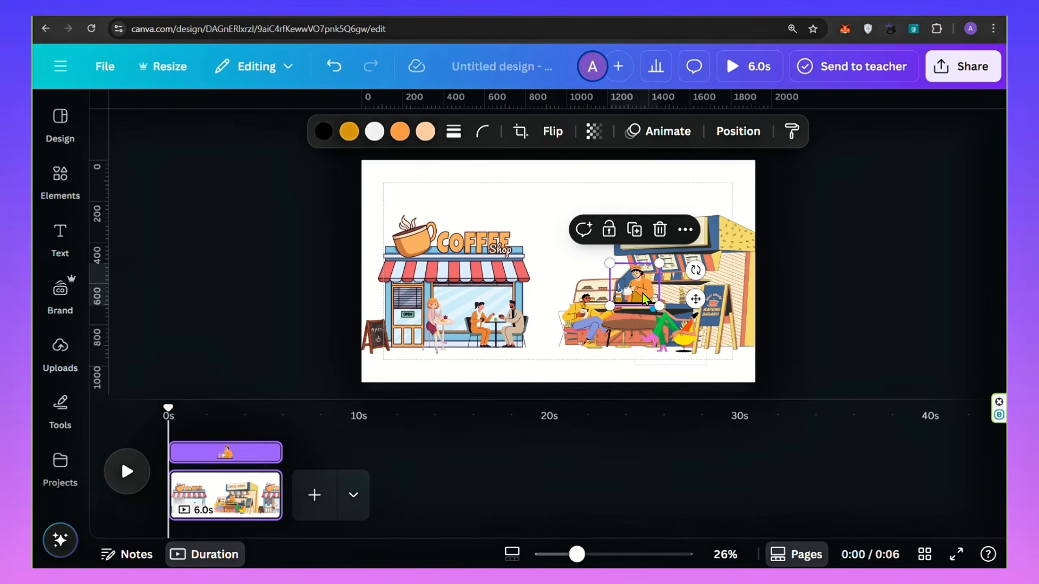
Step: Nudge the Coffee Corner stall slightly upward so it lines up with the barista, then deselect it
left_click_drag(582, 557, 597, 556)
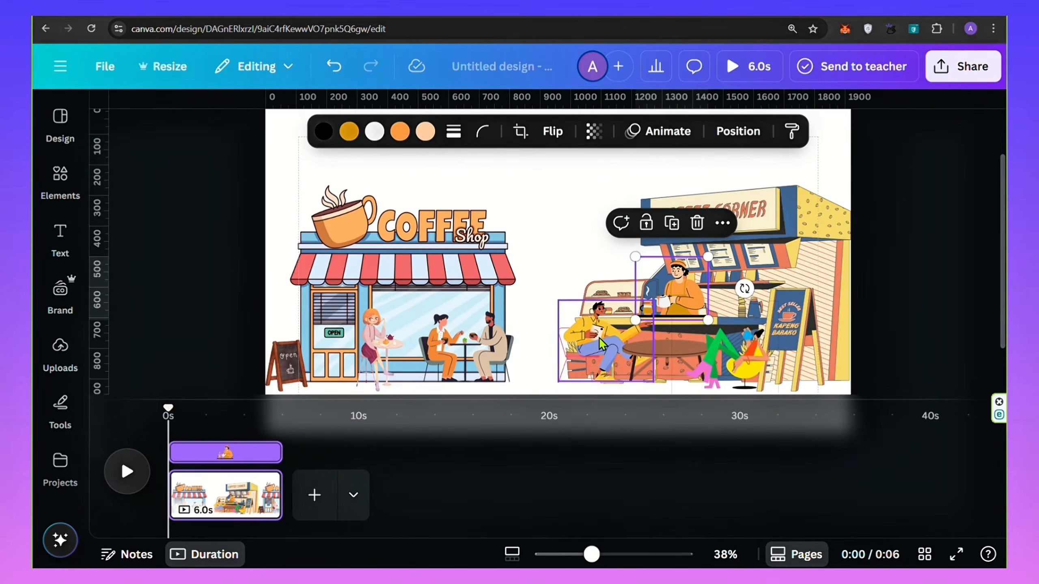
left_click(694, 307)
left_click_drag(779, 249, 788, 224)
left_click_drag(818, 265, 809, 256)
scroll(835, 253, "down", 4)
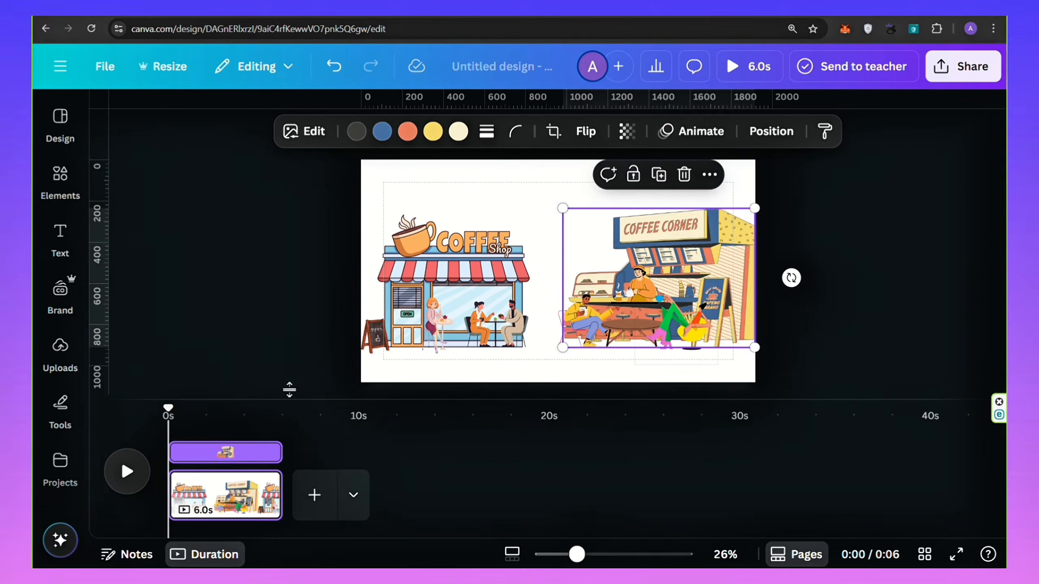
left_click(162, 296)
Step: Search the elements library for "coffee" and show all graphics results
left_click(62, 184)
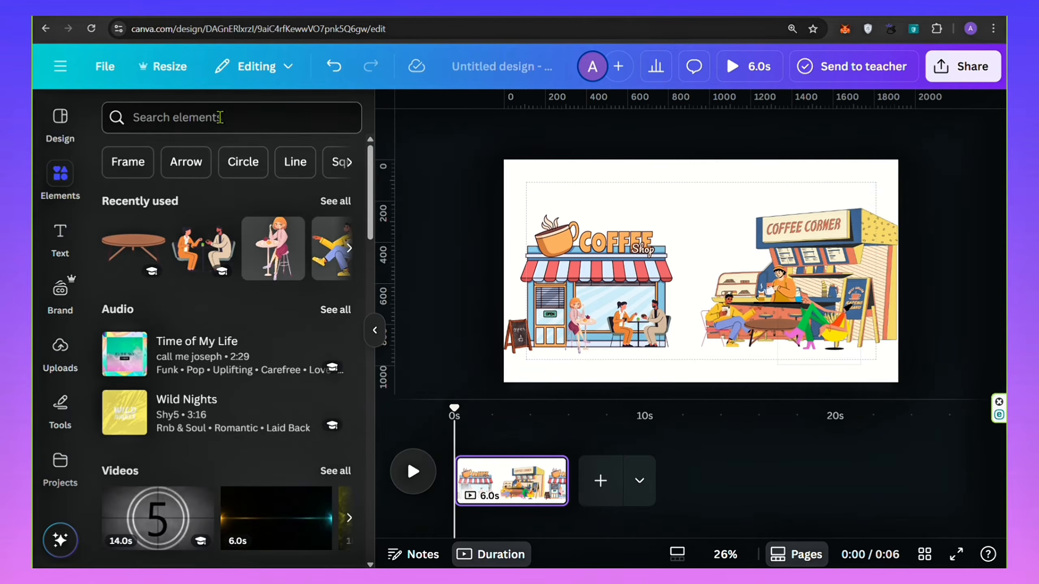
left_click(220, 117)
type("coffee")
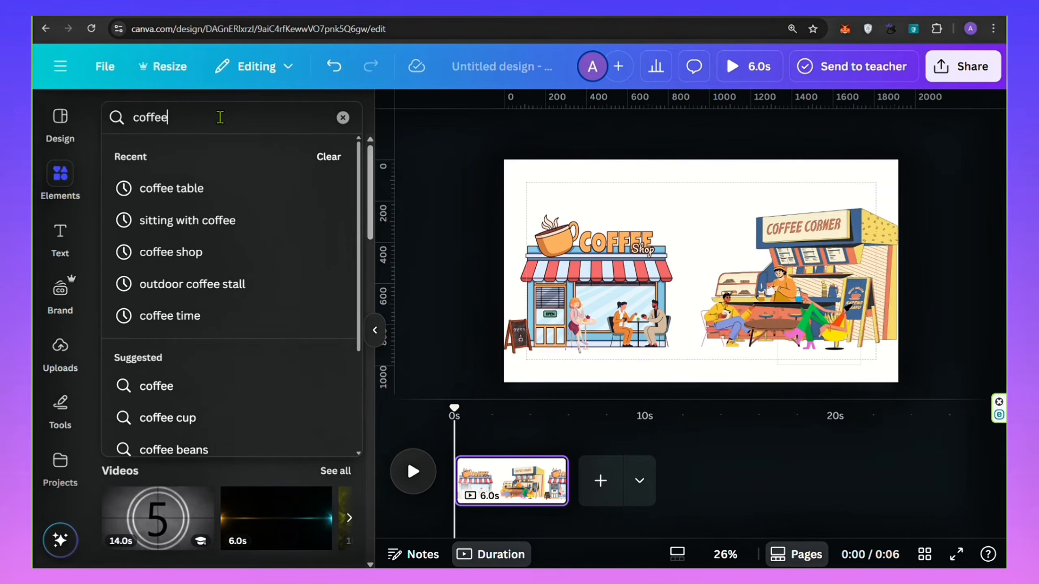
key("Return")
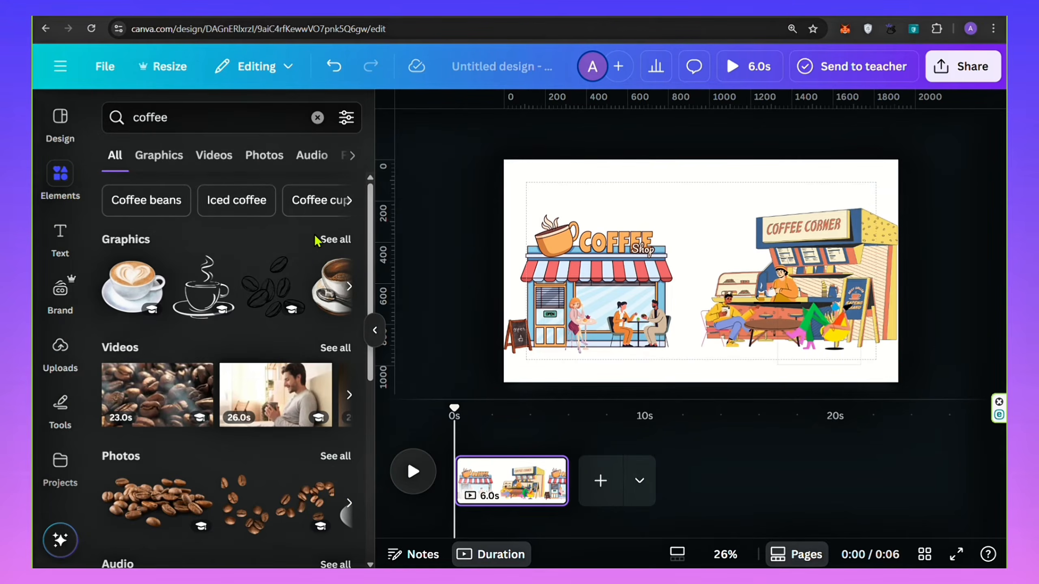
left_click(318, 240)
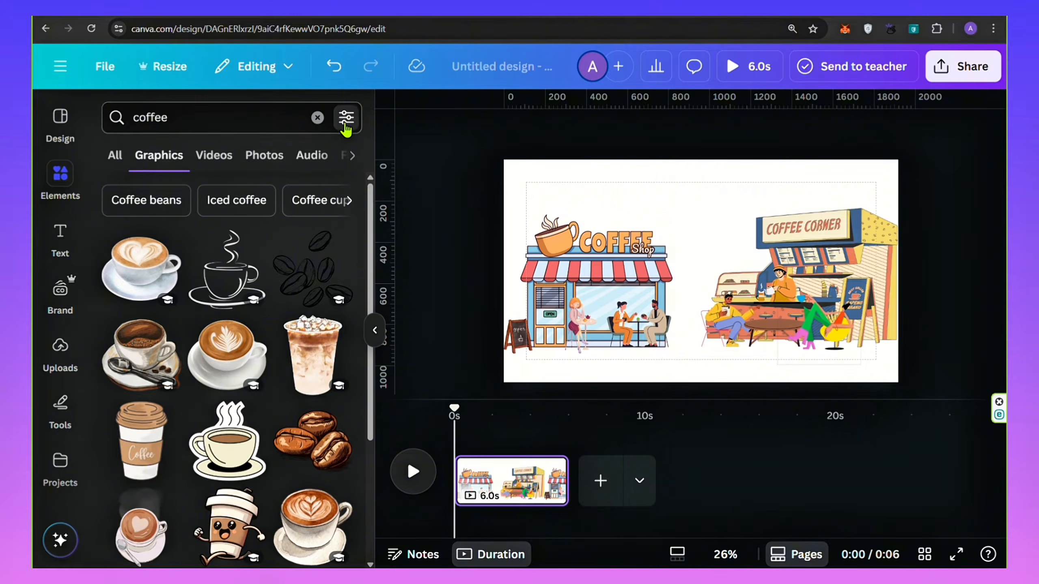
Step: Filter the coffee graphics to animated ones only
left_click(346, 119)
scroll(172, 302, "down", 2)
left_click(166, 294)
left_click(345, 117)
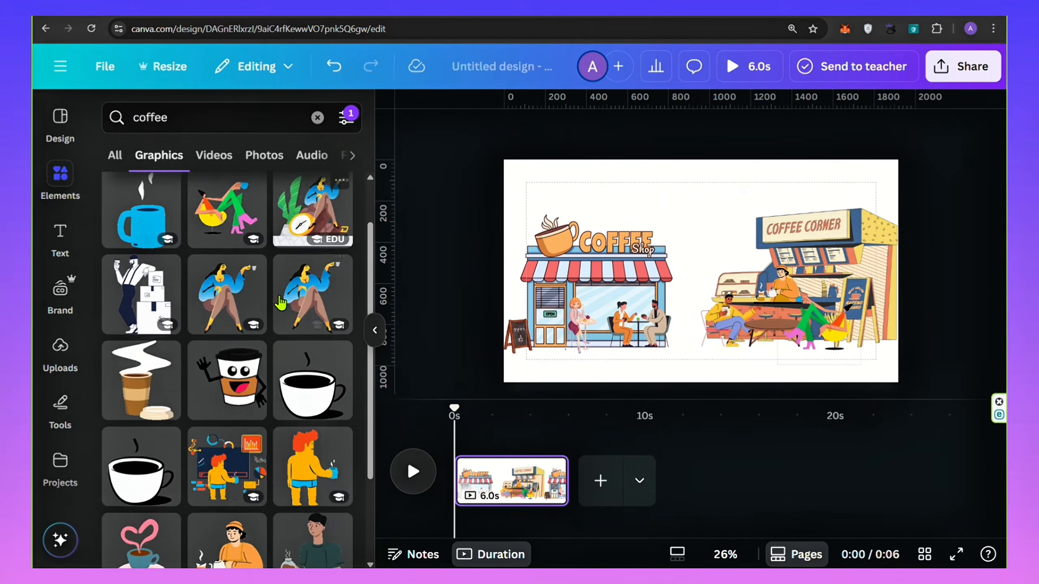
Step: Add the animated steaming blue mug, shrink it to a tiny cup, and set it on the table by the man in yellow
left_click(142, 211)
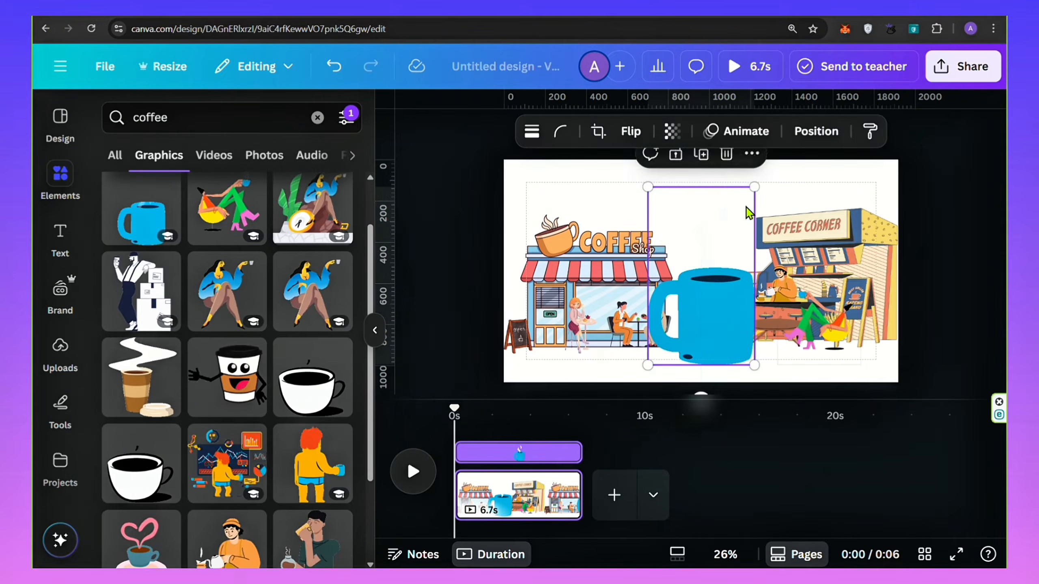
left_click_drag(755, 187, 766, 302)
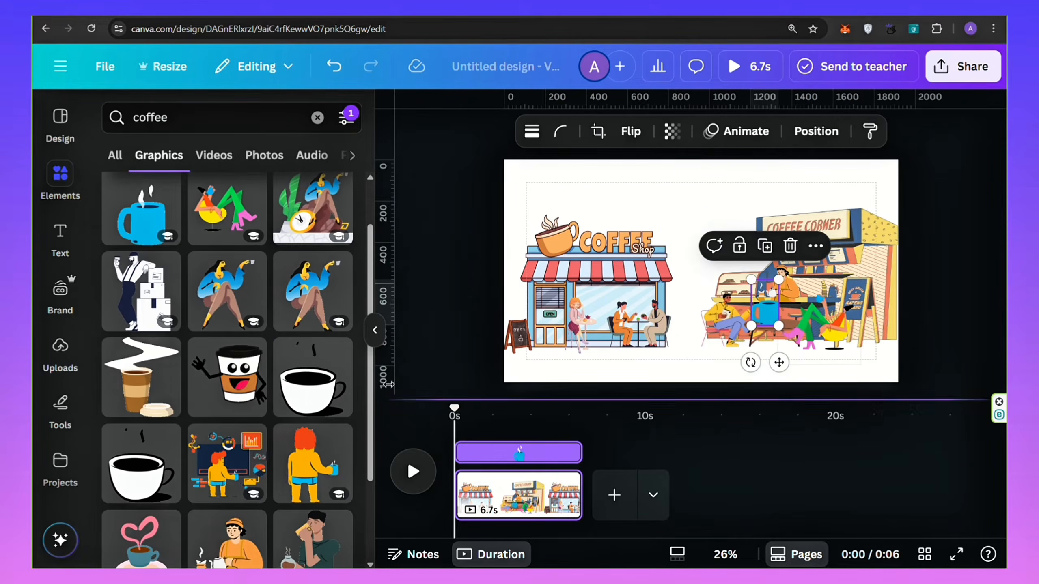
left_click(375, 338)
left_click_drag(576, 557, 594, 554)
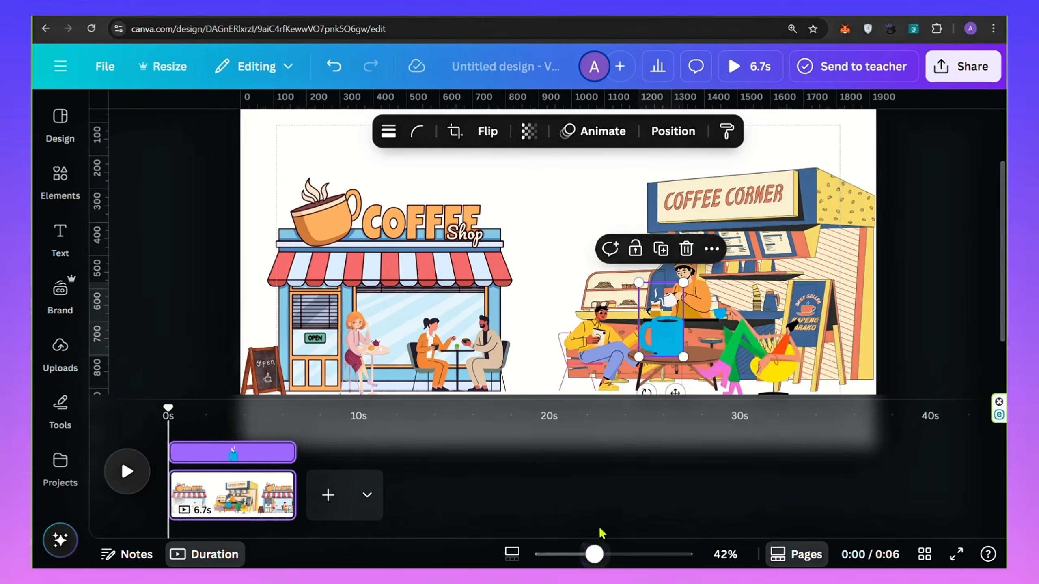
left_click_drag(684, 283, 655, 333)
left_click_drag(594, 554, 574, 555)
left_click(233, 265)
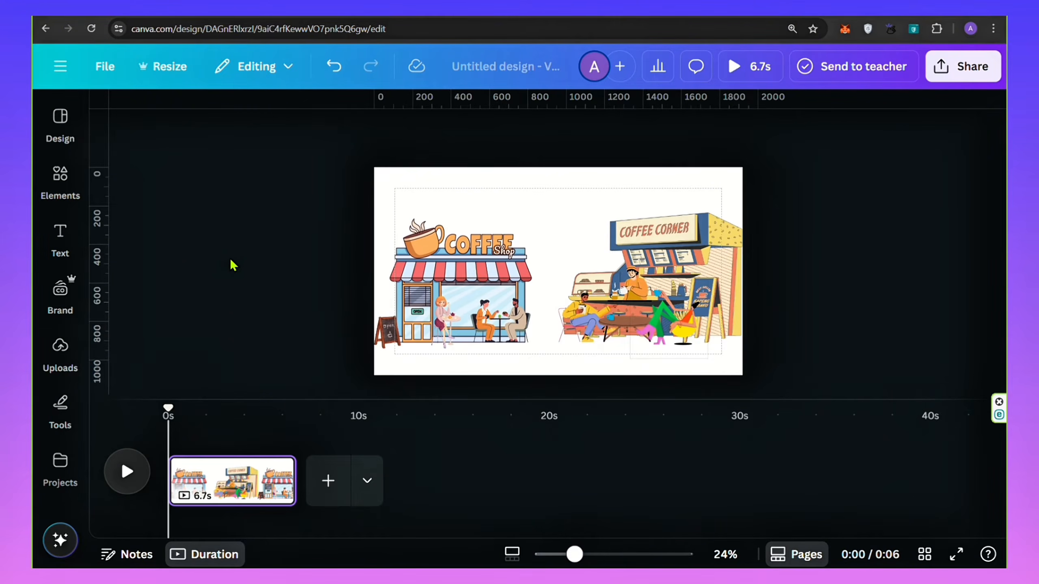
Step: Return to the elements library and replace the graphics search with "city"
left_click(60, 180)
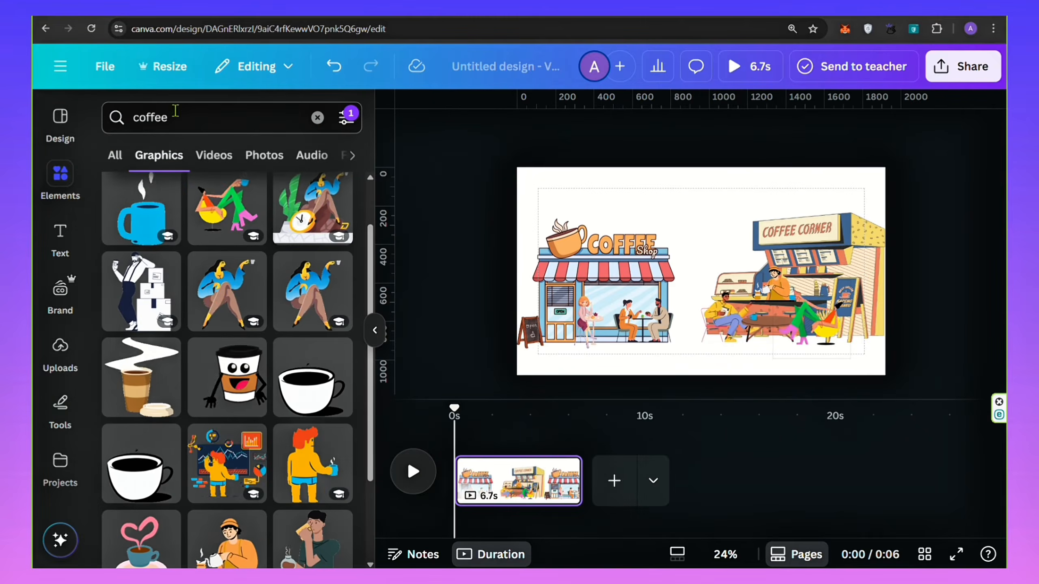
left_click(118, 115)
key("BackSpace")
type("ity")
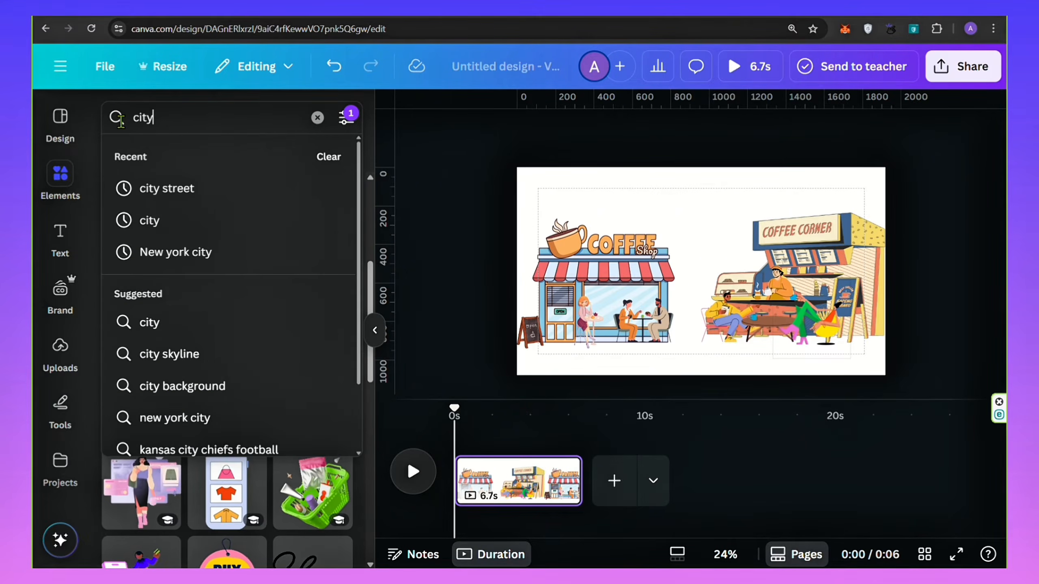
key("Return")
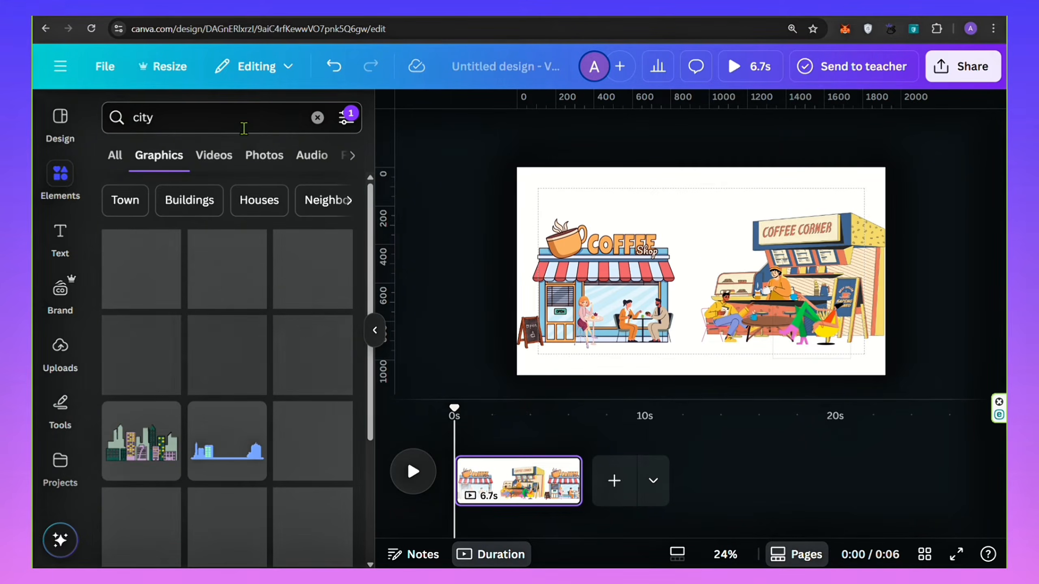
Step: Remove the Animated filter from the city graphics search
left_click(342, 123)
scroll(143, 338, "down", 5)
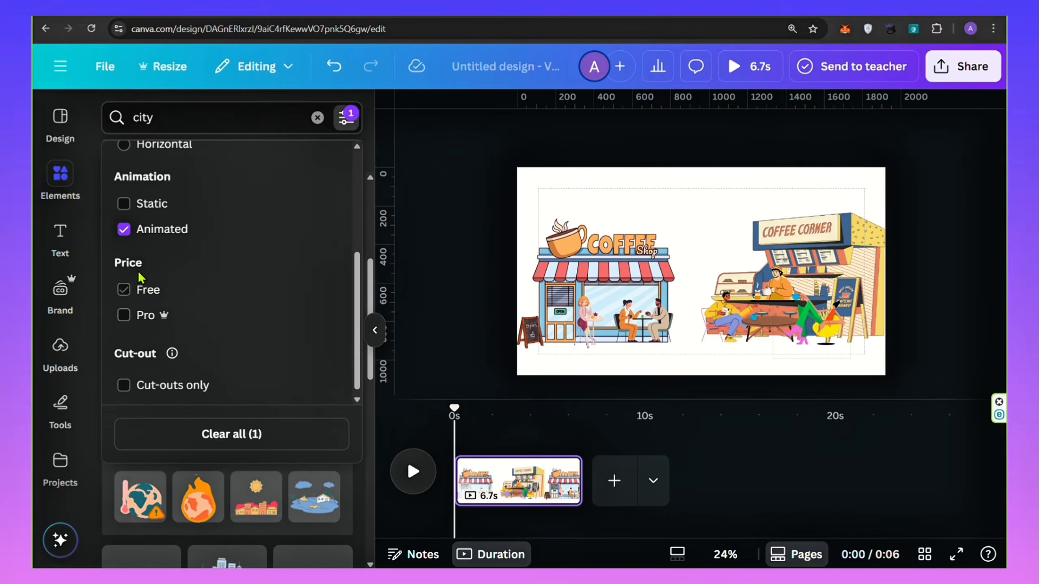
left_click(130, 229)
left_click(343, 119)
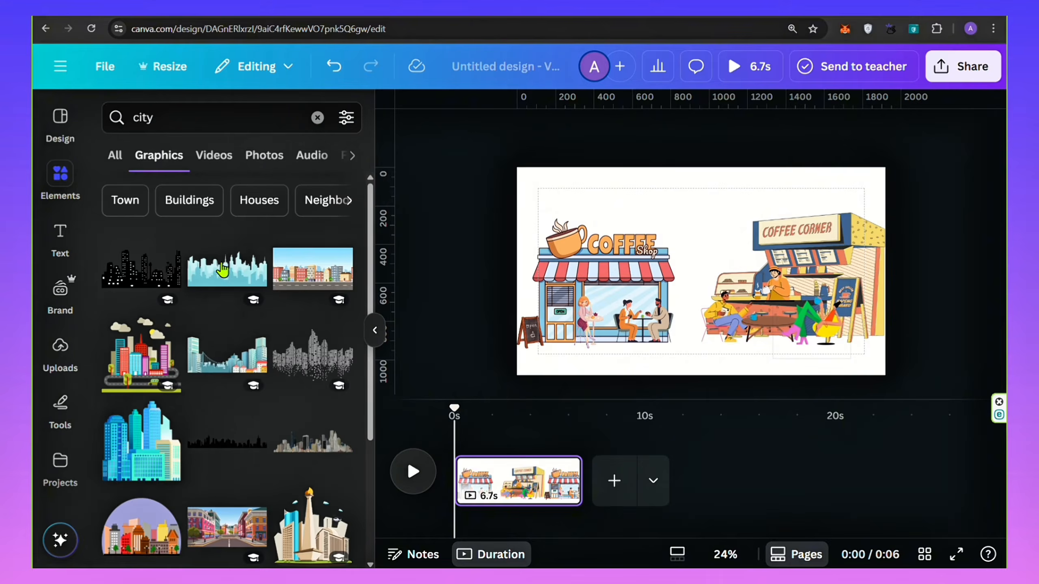
Step: Add the blue skyscraper graphic with the pointed tower, layer it just above the background behind both shops, and raise it slightly
scroll(254, 293, "down", 5)
scroll(213, 303, "down", 5)
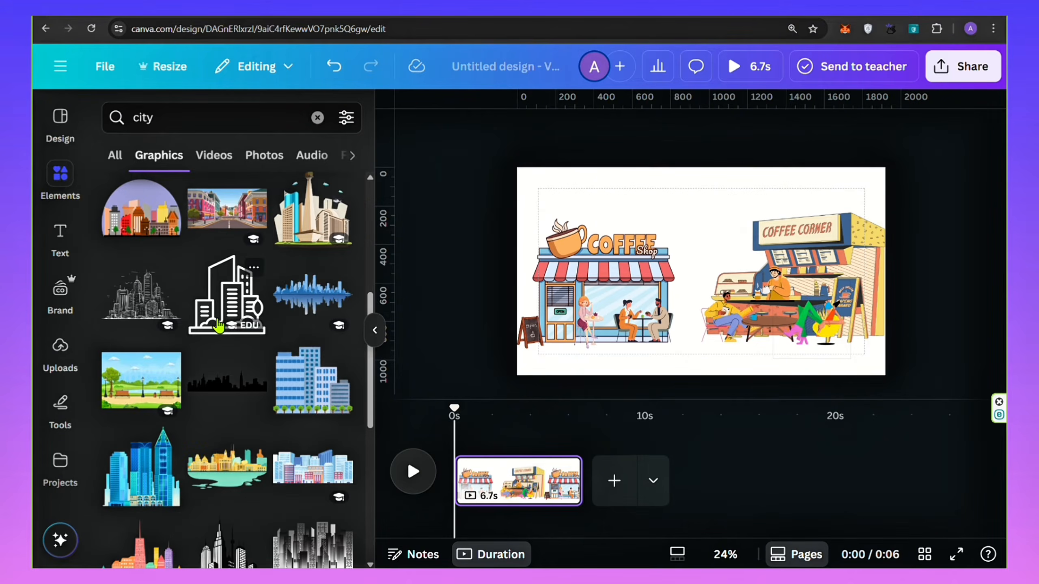
left_click(141, 466)
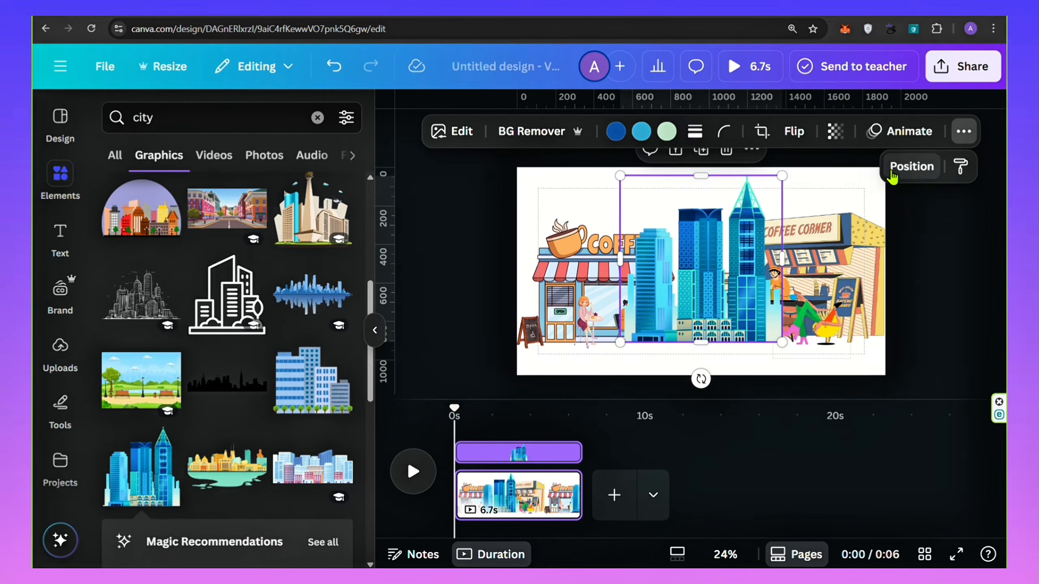
left_click(898, 172)
left_click_drag(262, 245, 270, 487)
left_click_drag(724, 265, 719, 256)
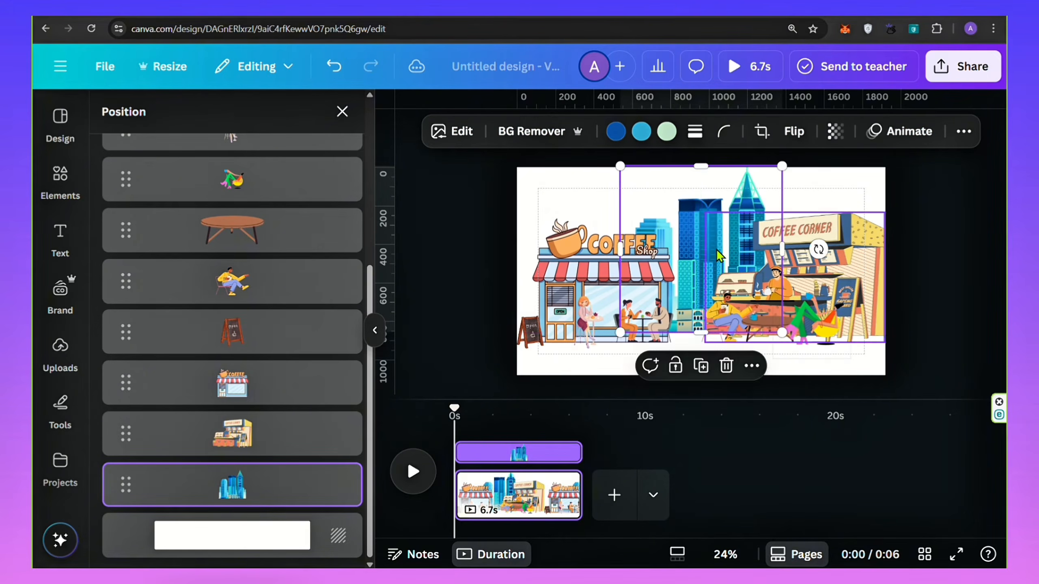
left_click(449, 204)
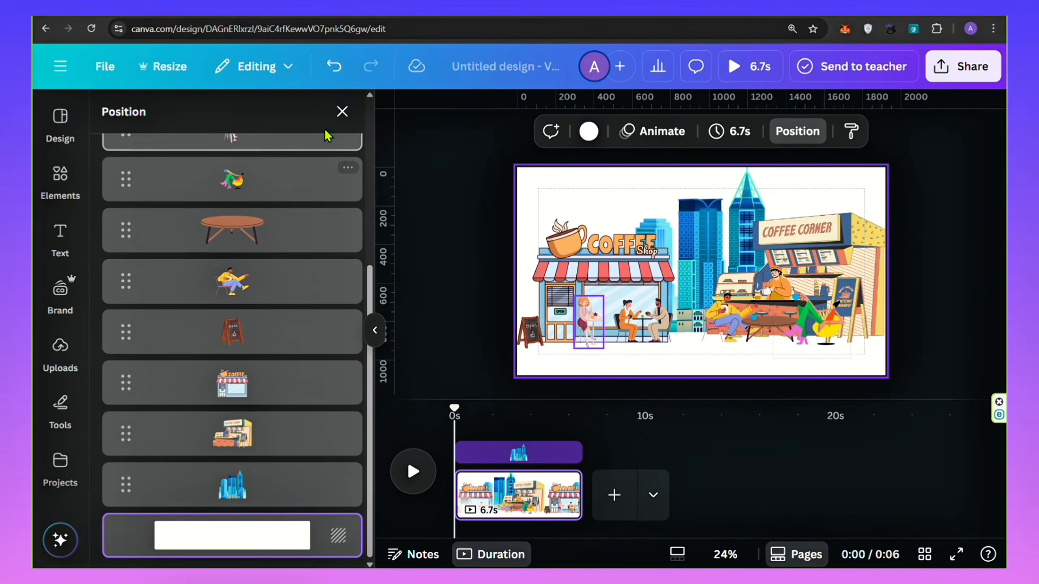
left_click(342, 111)
Step: Add the first two building graphics from the Magic Recommendations for the skyscrapers
scroll(136, 258, "down", 2)
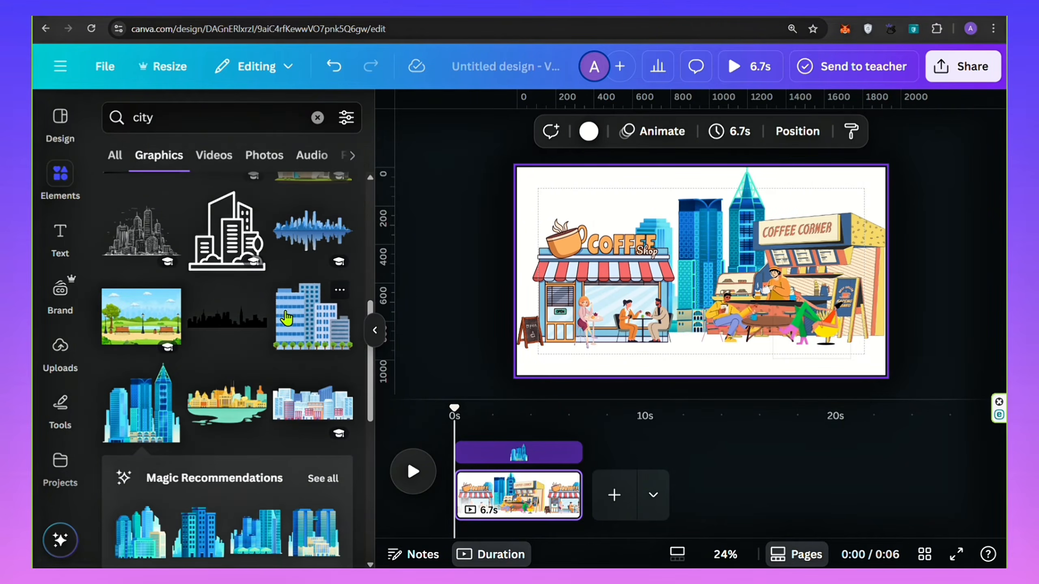
scroll(188, 443, "down", 2)
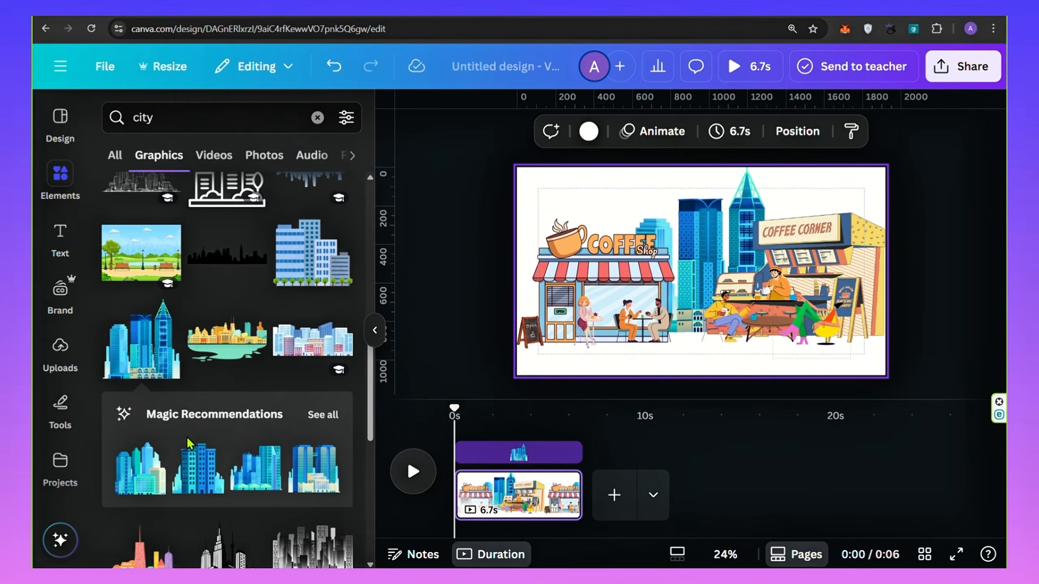
left_click(121, 488)
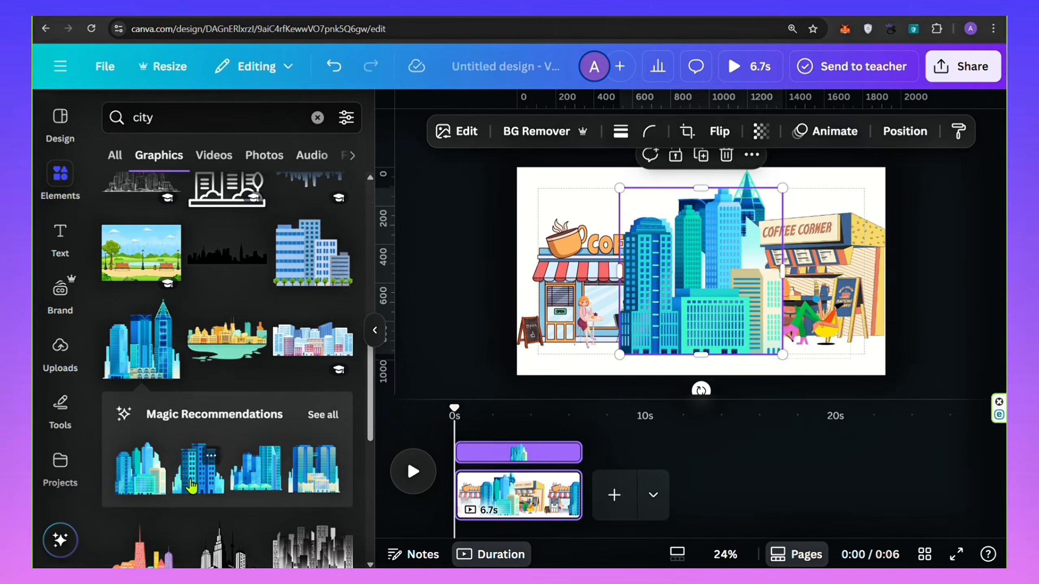
left_click(191, 487)
Step: Move the dark blue building block to the page's left edge and layer it just above the background, behind the Coffee Shop
left_click_drag(735, 283, 622, 272)
left_click(905, 131)
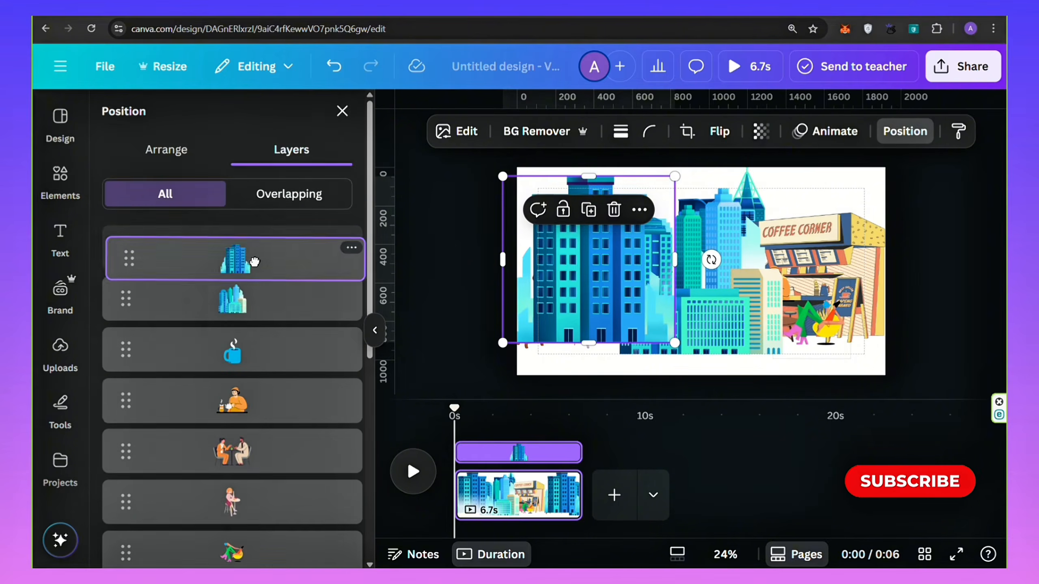
left_click_drag(254, 262, 245, 487)
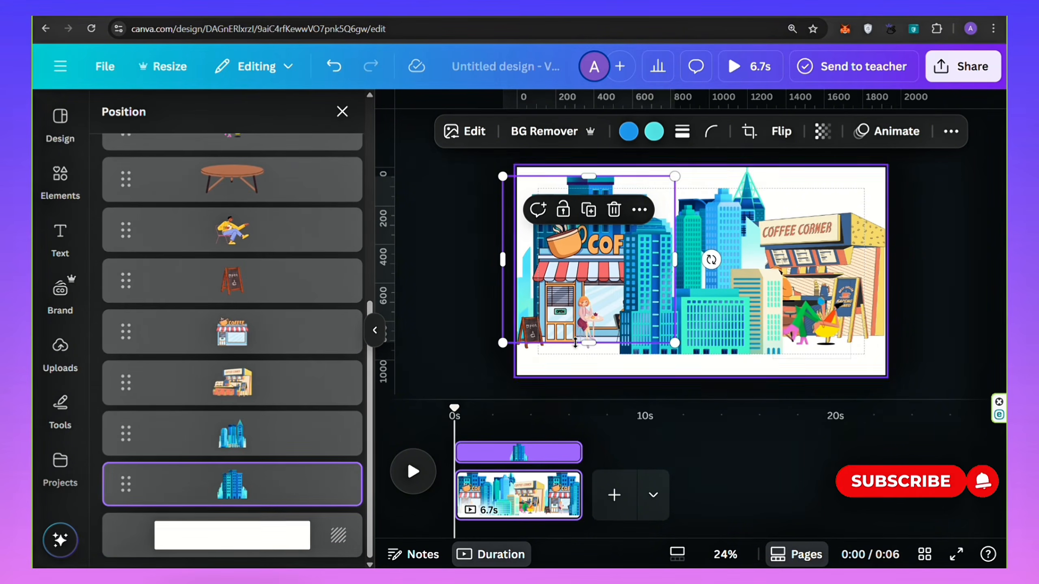
left_click_drag(646, 189, 624, 189)
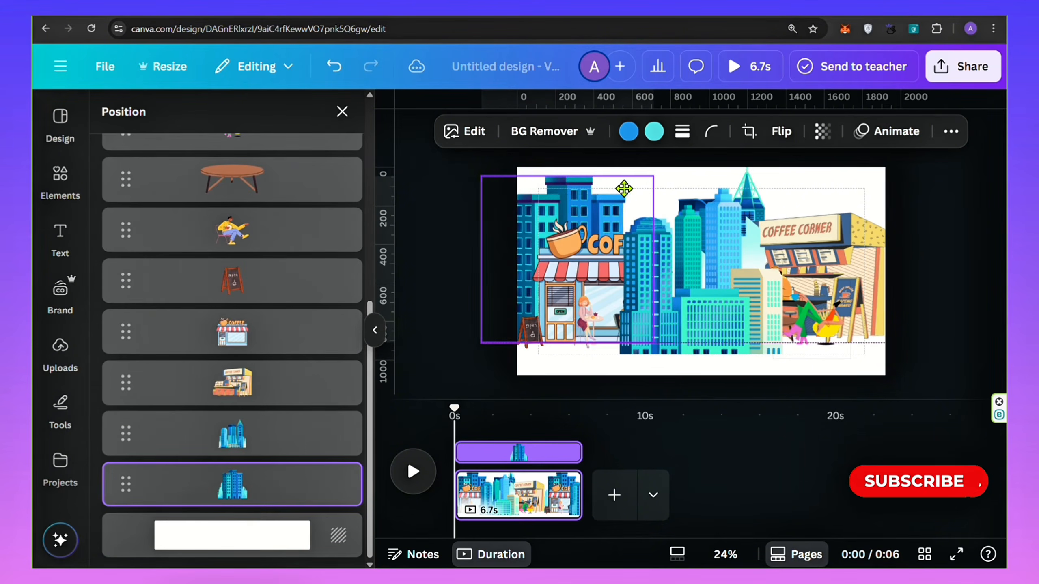
Step: Move the teal and blue tower cluster to the page's right edge and layer it behind the Coffee Corner stall
left_click_drag(719, 302, 870, 273)
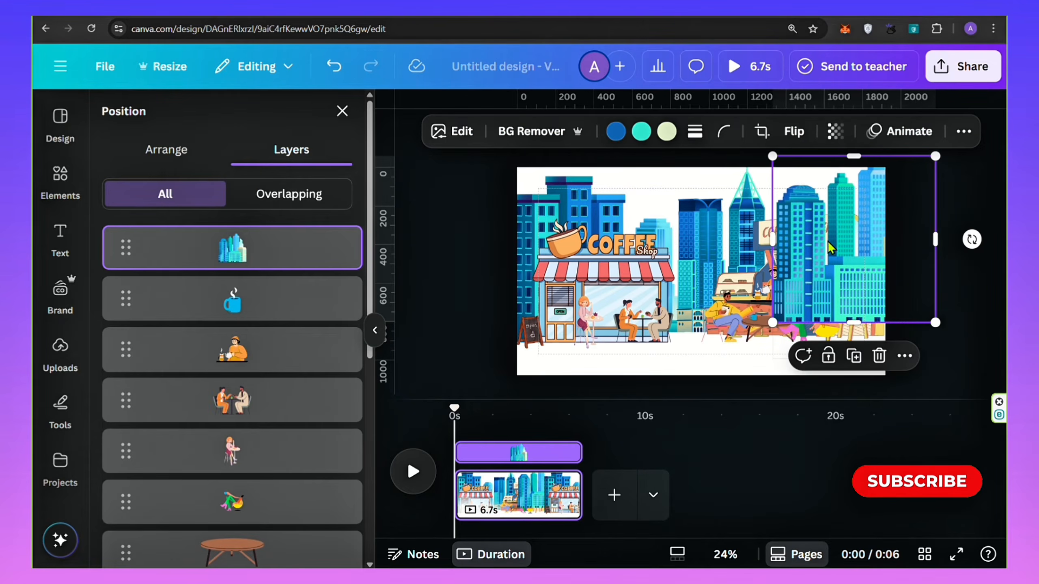
left_click_drag(336, 248, 346, 428)
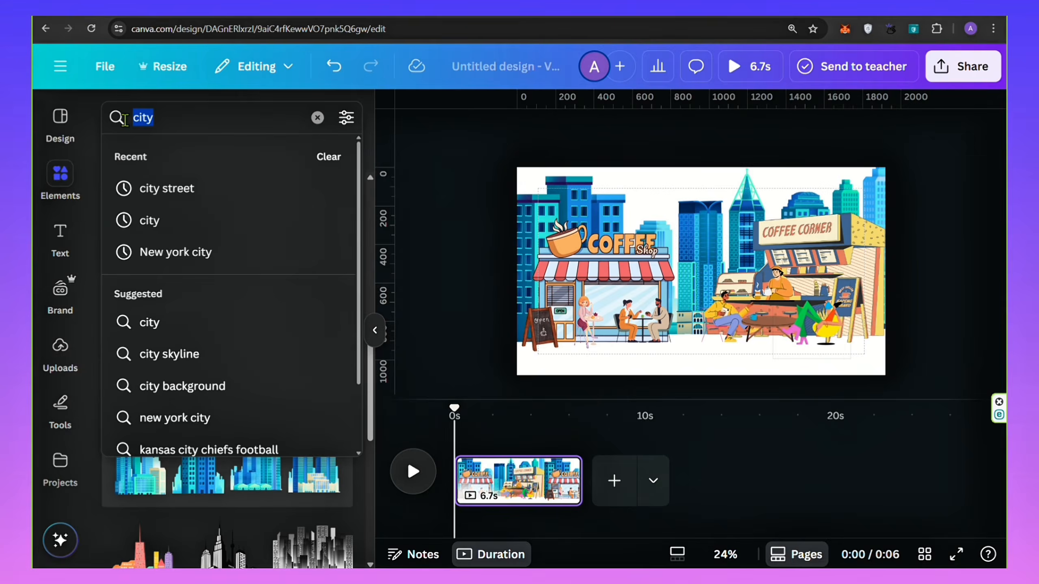
Step: Replace the graphics search with "road"
key("BackSpace")
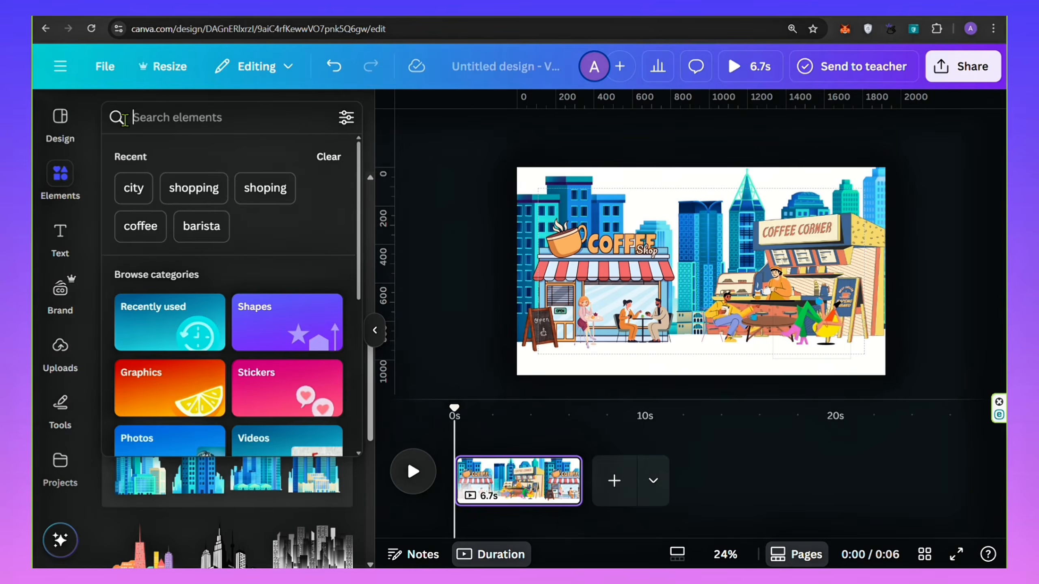
type("road")
key("Return")
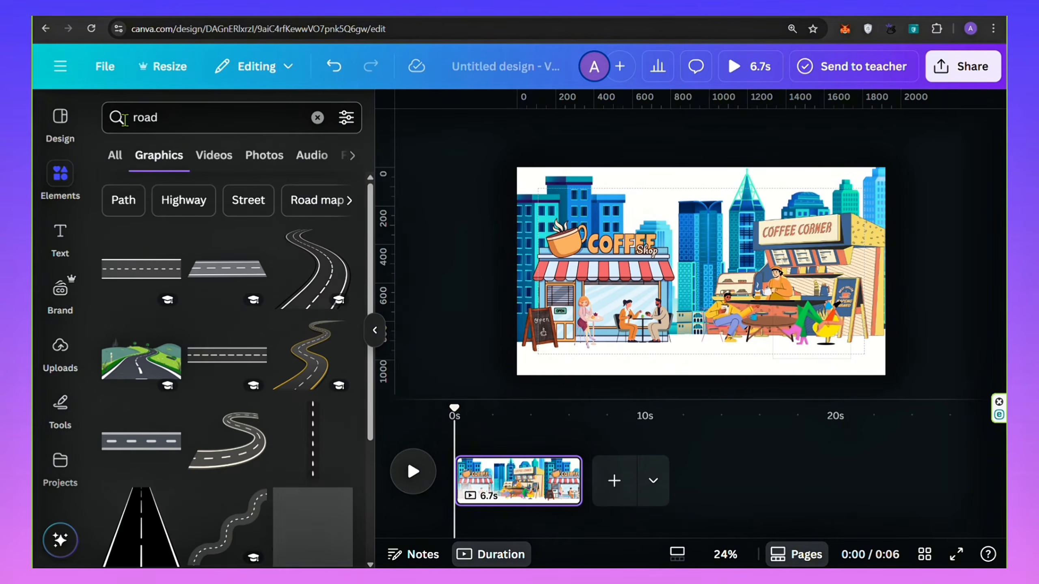
Step: Add the straight horizontal road with the dashed centre line, align it to the page's bottom edge, and enlarge it to full page width
left_click(152, 282)
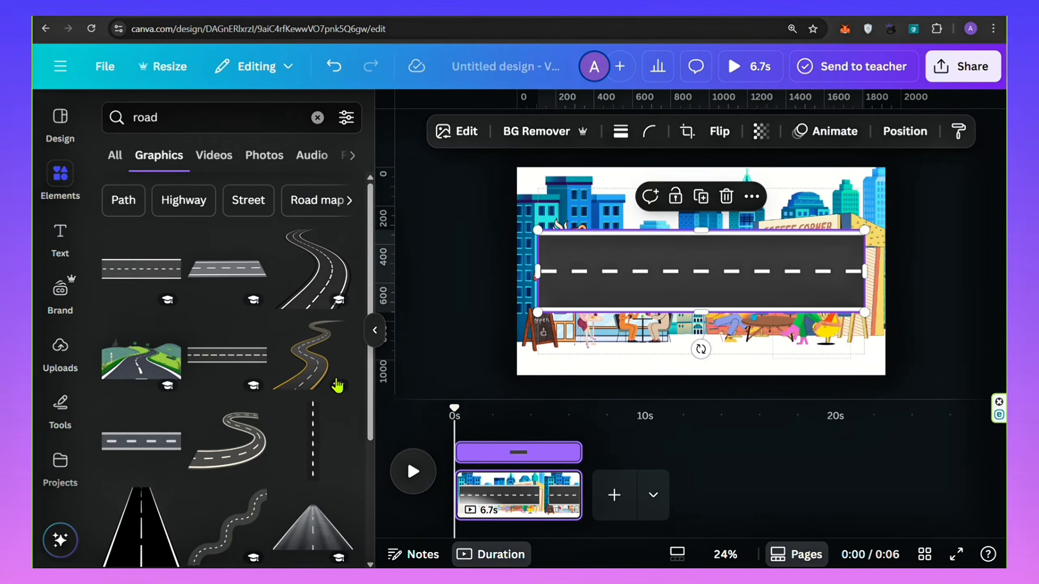
left_click(375, 330)
left_click_drag(513, 271, 493, 334)
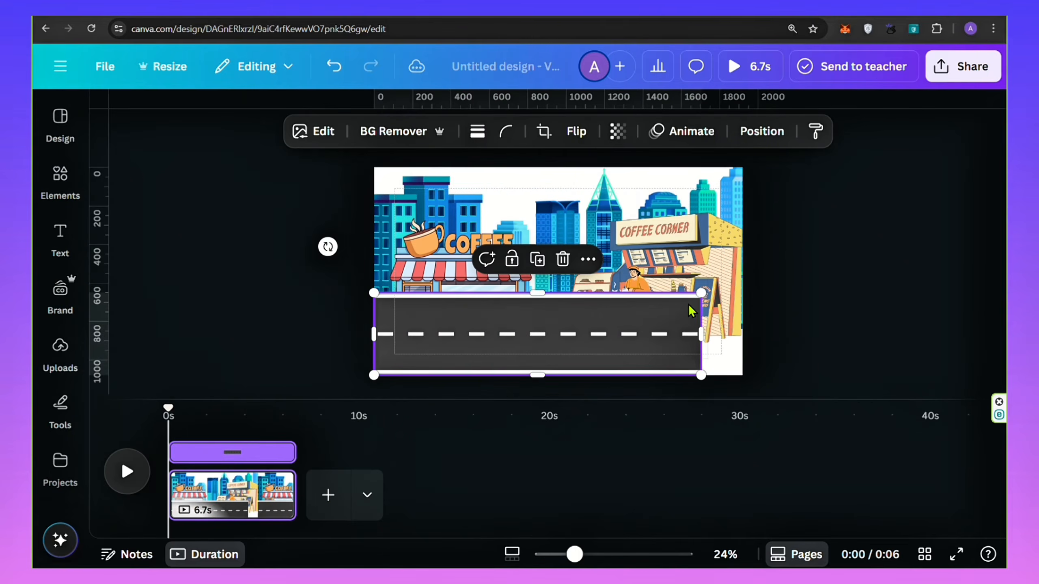
left_click_drag(701, 293, 741, 283)
Step: Move the road layer down to just above the background, behind the buildings, shops and characters
left_click(761, 131)
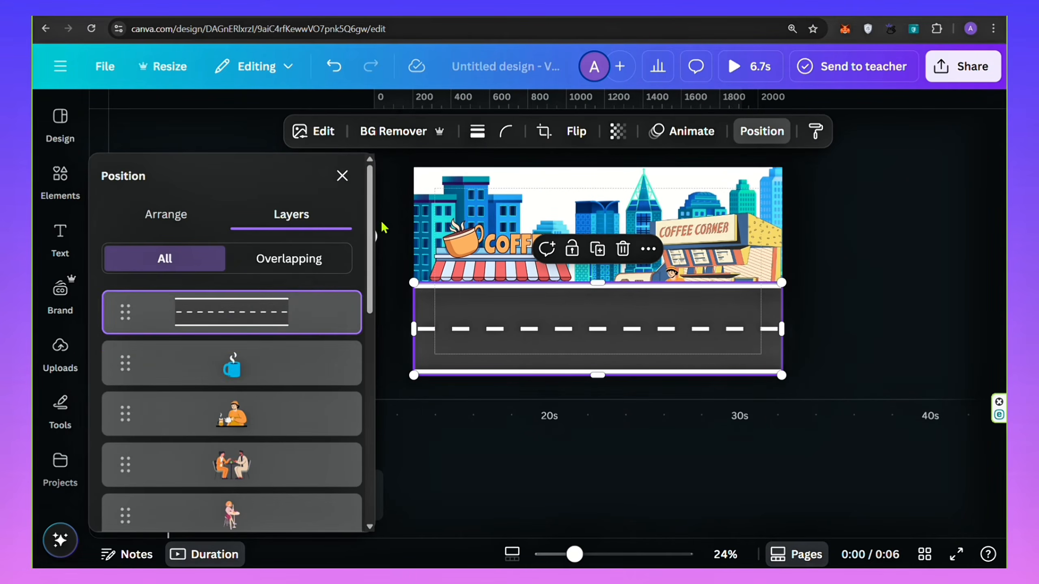
left_click_drag(285, 318, 382, 434)
left_click_drag(588, 350, 587, 352)
left_click(342, 176)
left_click(229, 221)
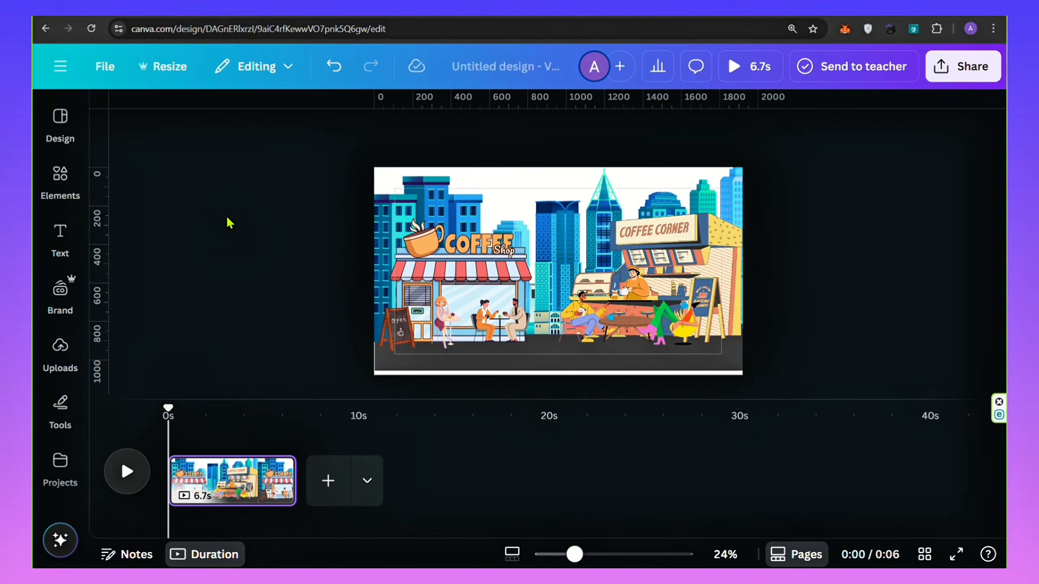
Step: Search the graphics for "walking" and add the animated pair of walkers in blue and purple tops
left_click(70, 196)
left_click(127, 111)
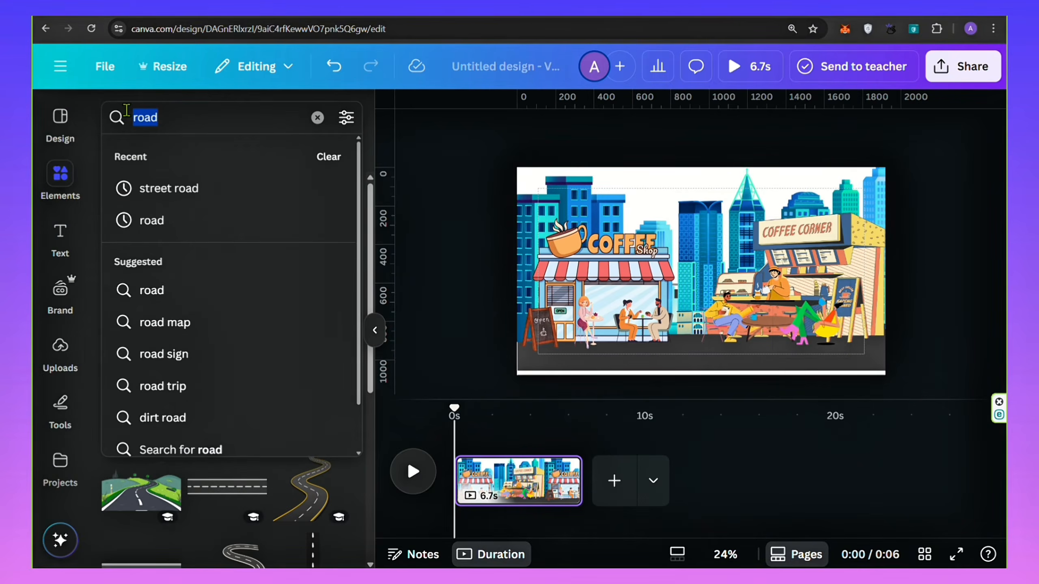
key("BackSpace")
type("walkin")
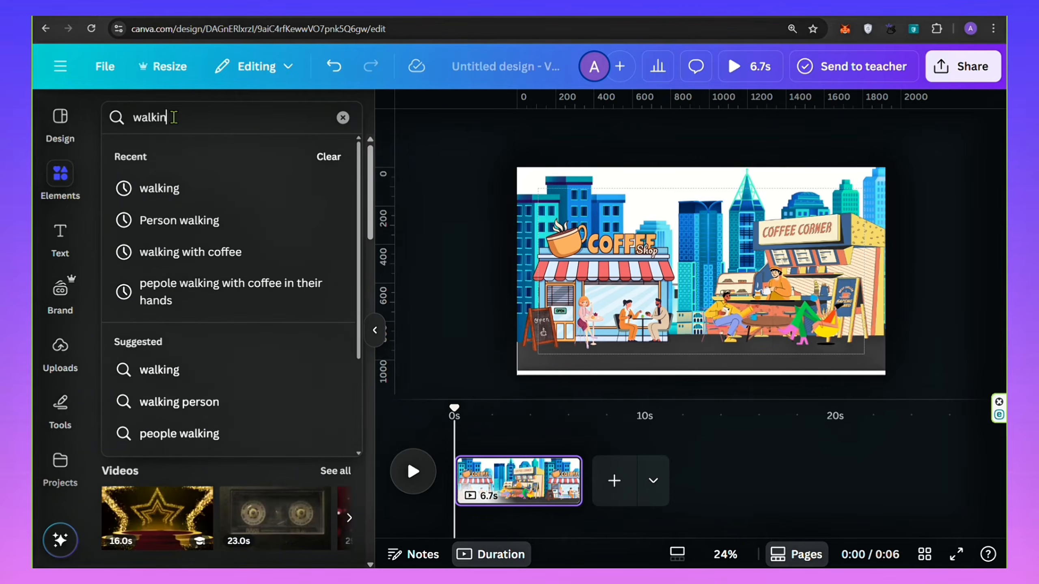
type("g")
key("Return")
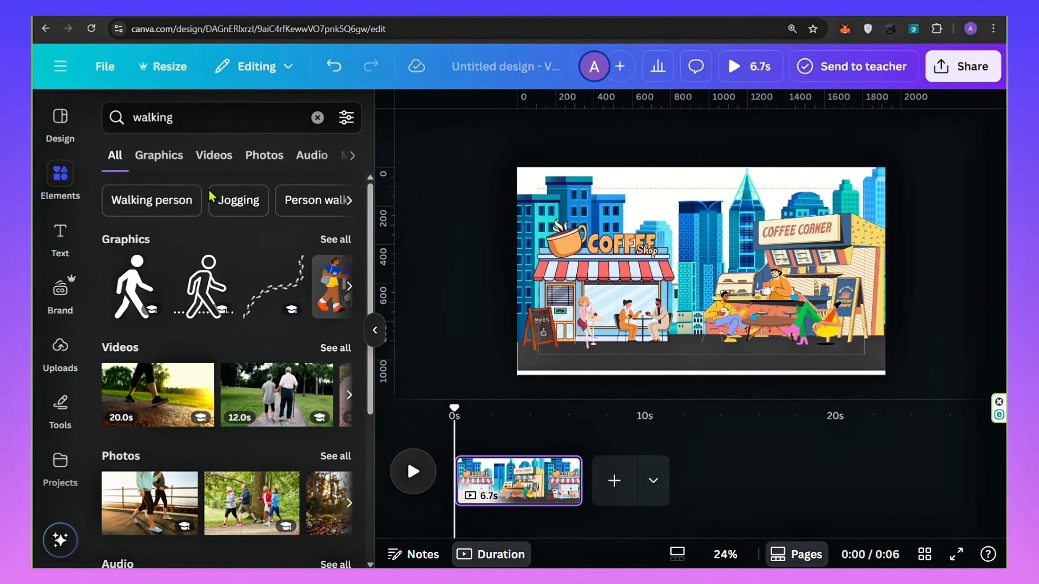
left_click(335, 240)
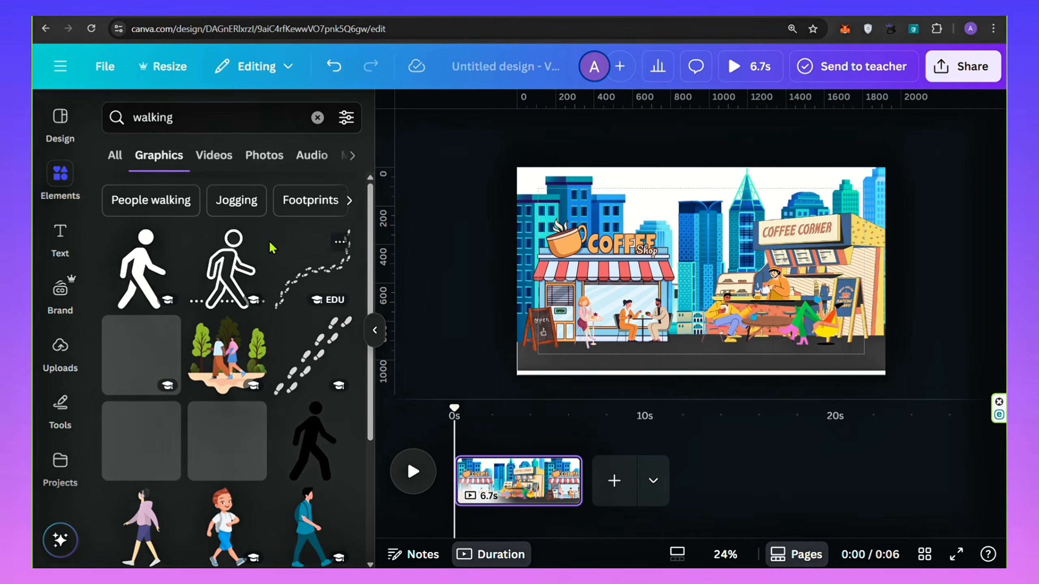
scroll(196, 292, "down", 2)
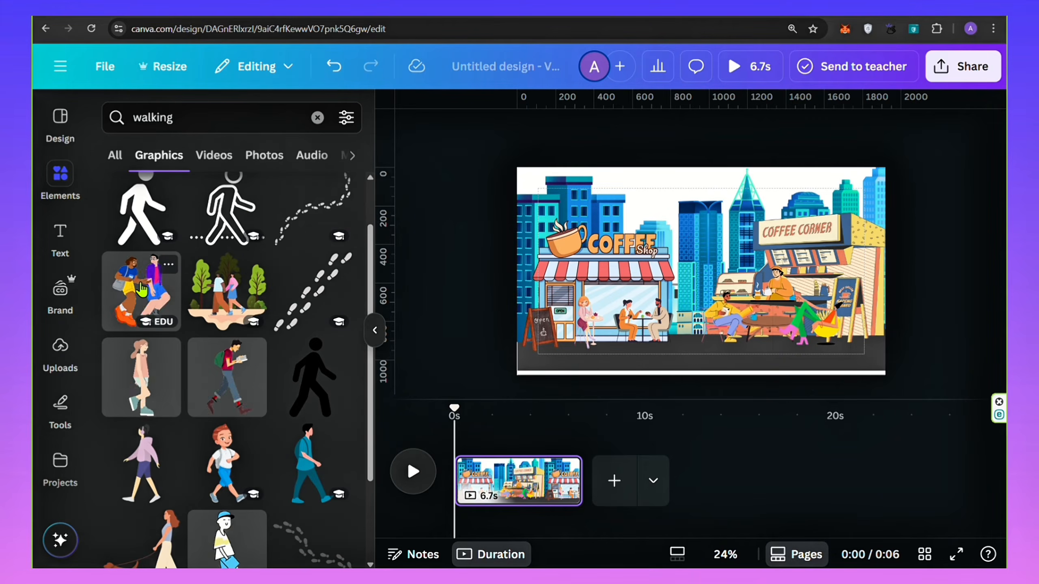
left_click(141, 289)
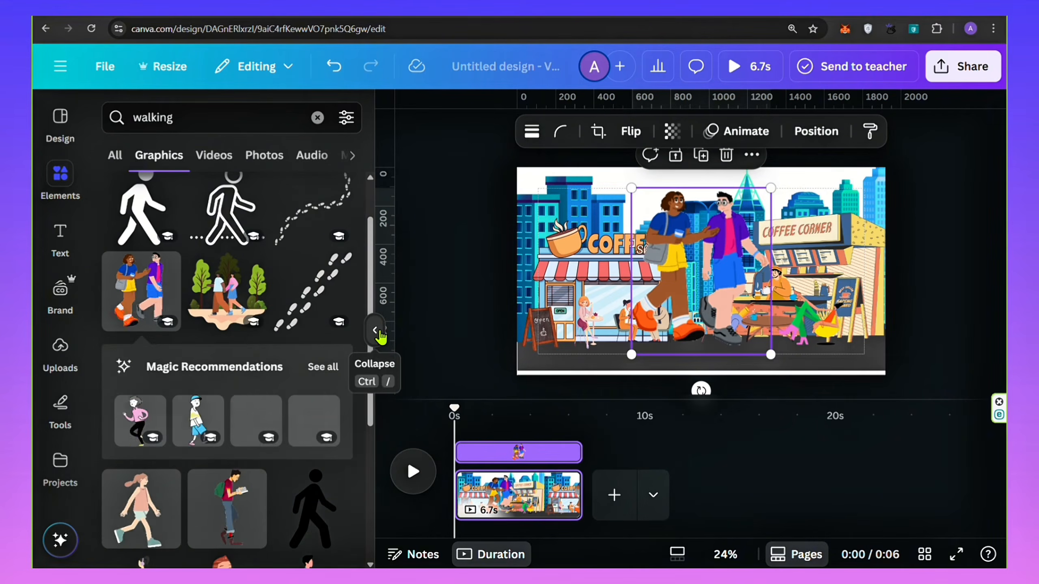
Step: Add the recommended figure in orange jacket and purple trousers, shrink it, and place it in front of the Coffee Corner stall
scroll(323, 330, "down", 3)
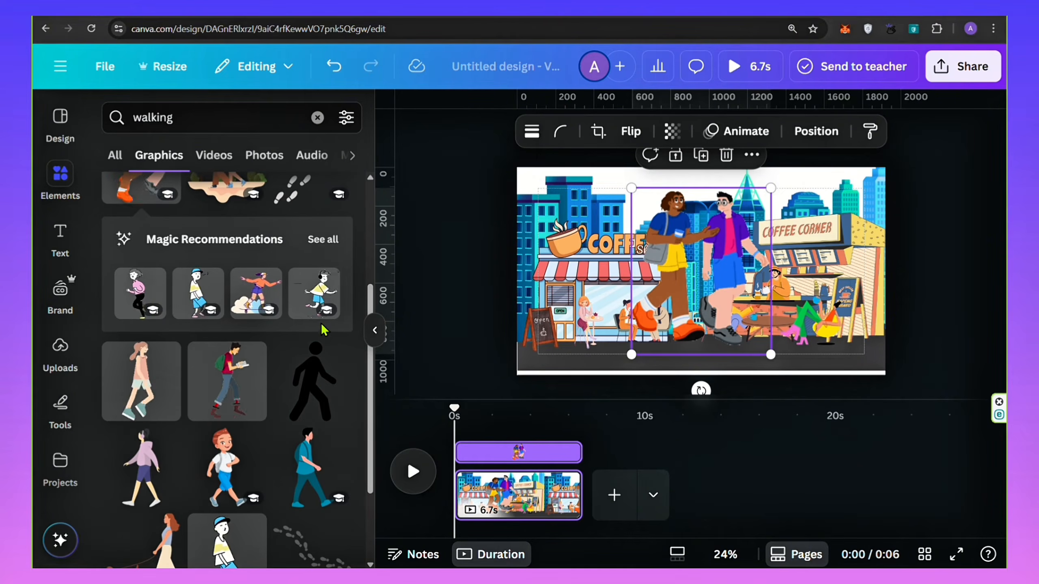
left_click(323, 239)
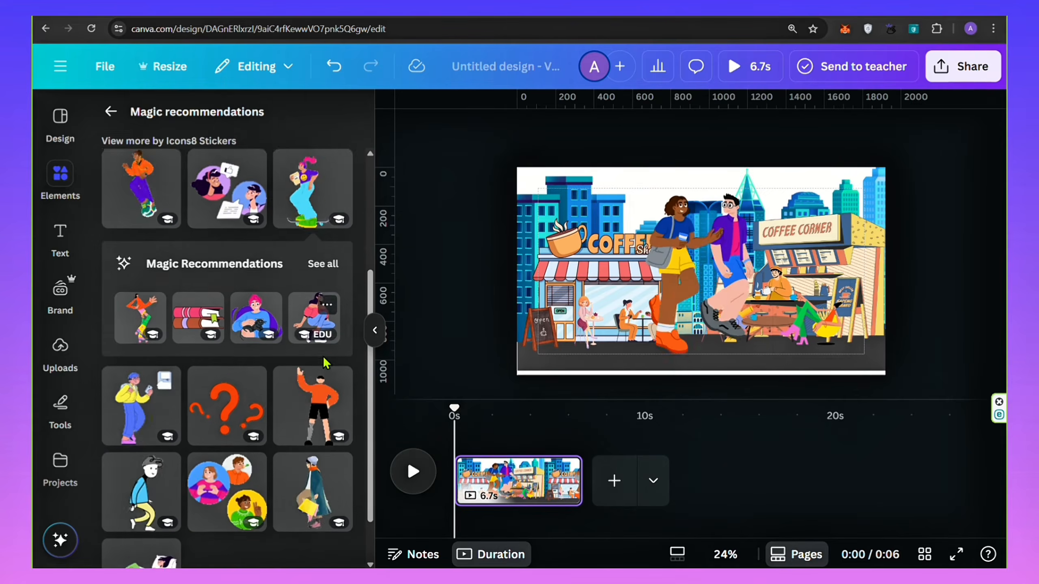
scroll(246, 430, "down", 2)
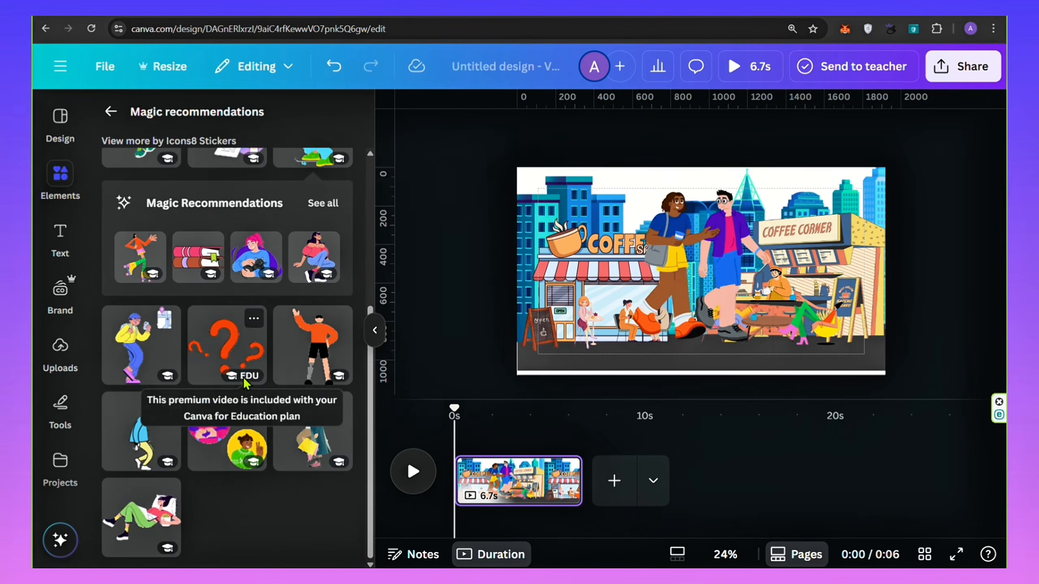
scroll(245, 383, "up", 5)
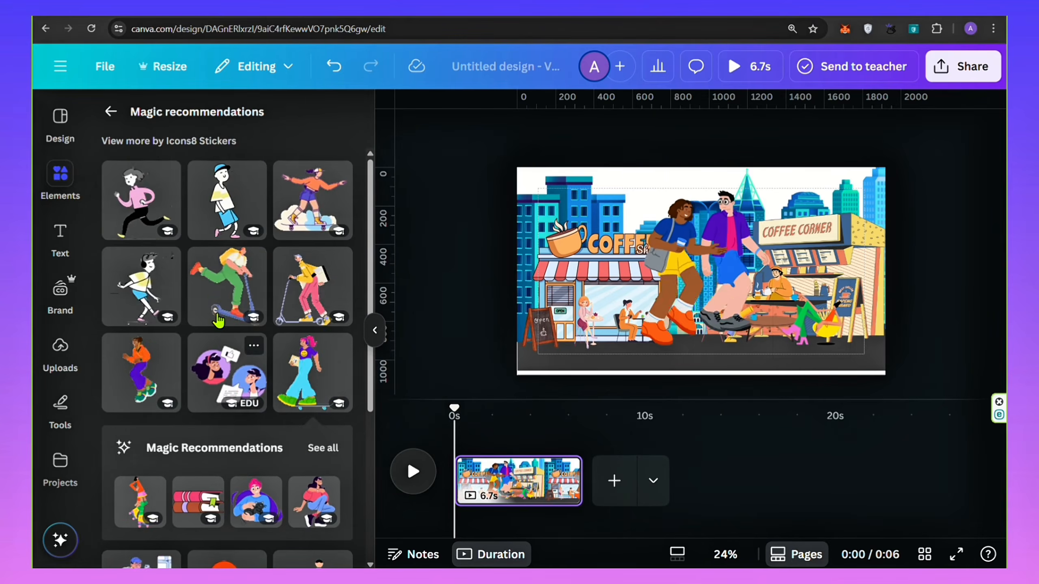
left_click(135, 376)
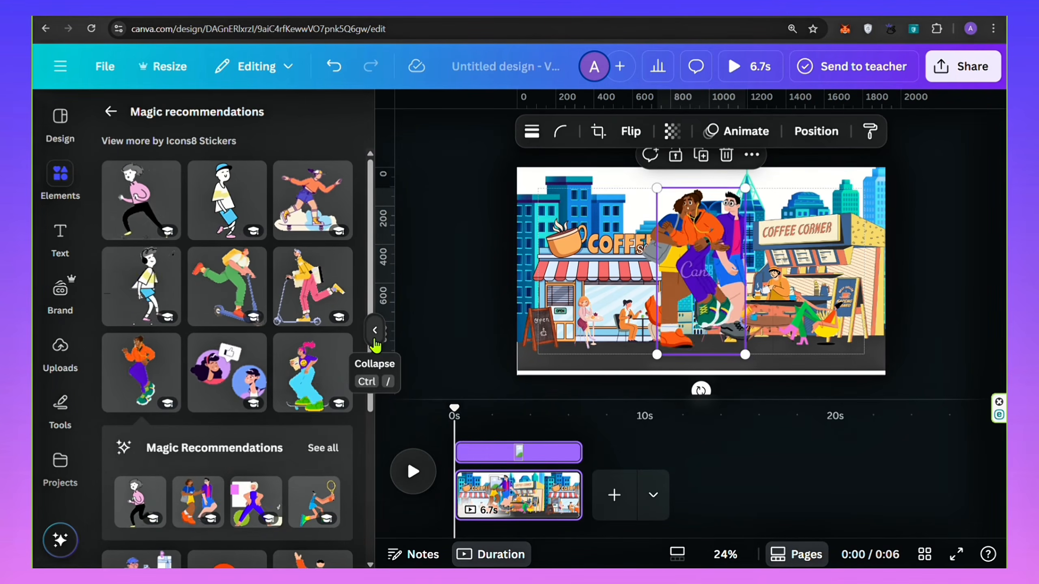
left_click(375, 331)
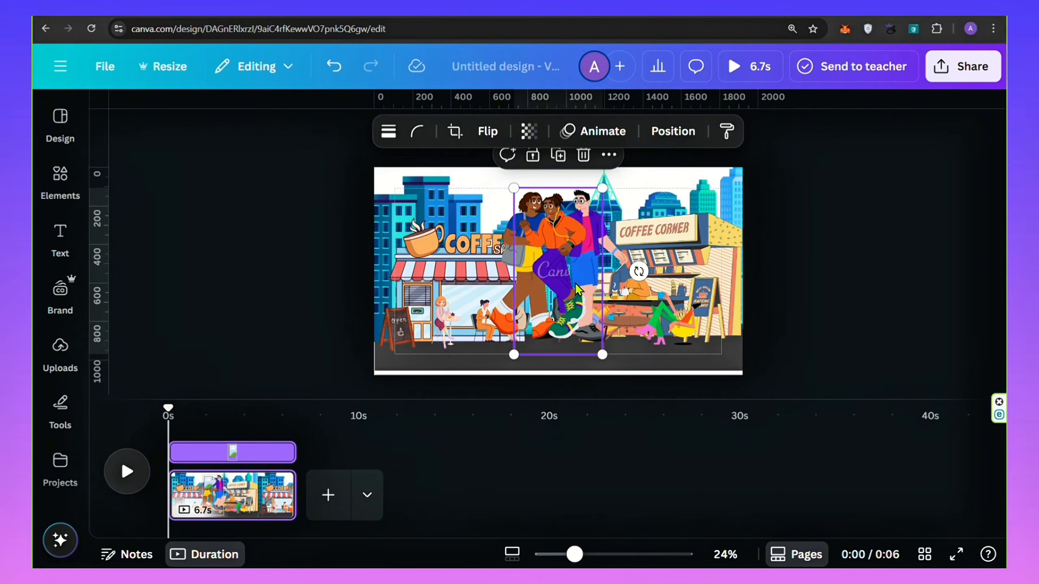
left_click_drag(577, 290, 744, 259)
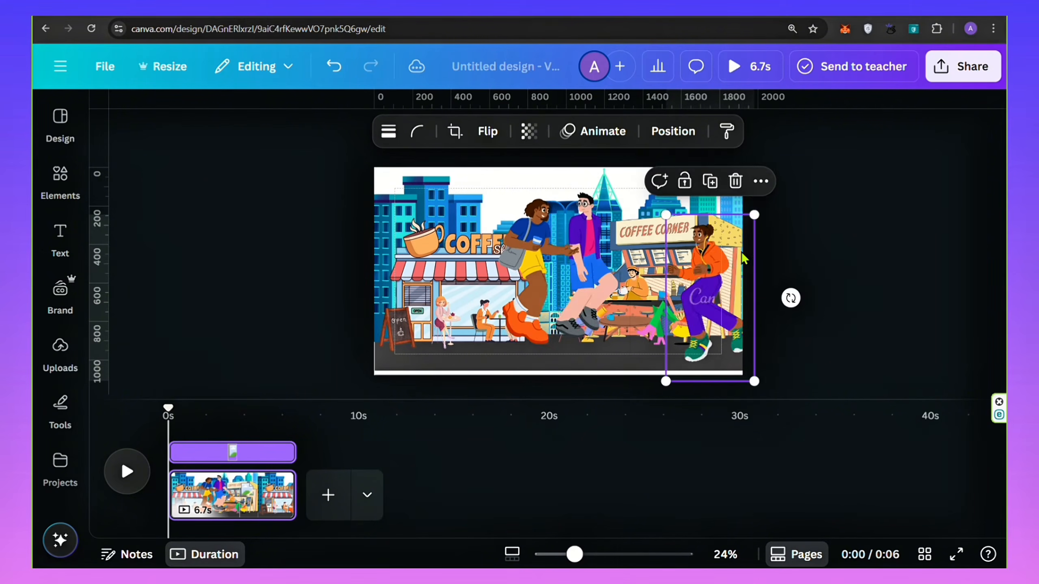
left_click_drag(754, 215, 725, 272)
Step: Shrink the walking pair and place it at the left end of the road, in front of the Coffee Shop
left_click(589, 239)
left_click_drag(626, 188, 537, 266)
left_click_drag(519, 315, 410, 332)
Step: Enlarge the road slightly beyond the page's lower corners so its white border falls outside the page
left_click(514, 359)
left_click_drag(373, 374, 369, 376)
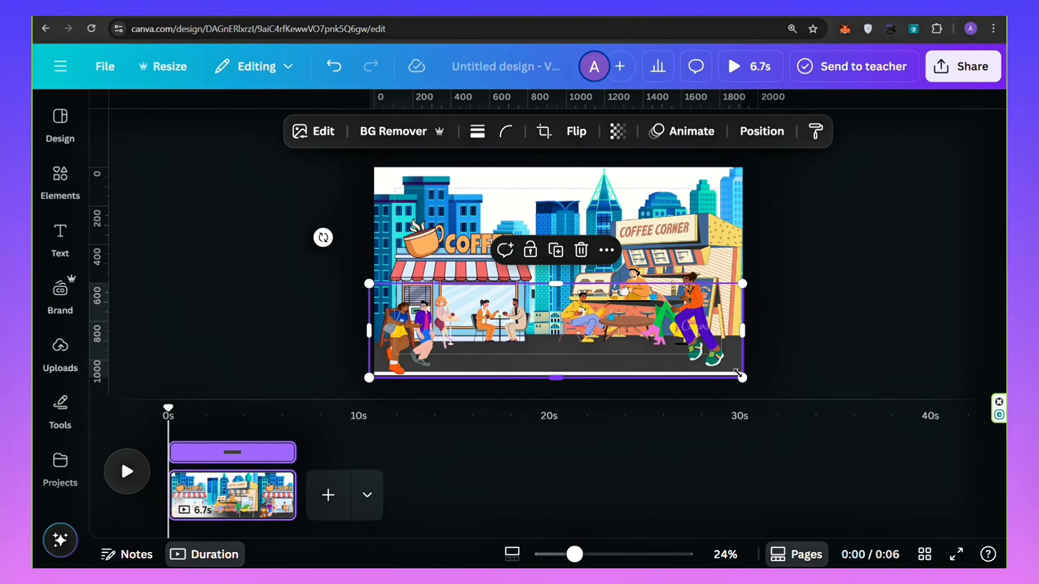
left_click_drag(737, 373, 749, 378)
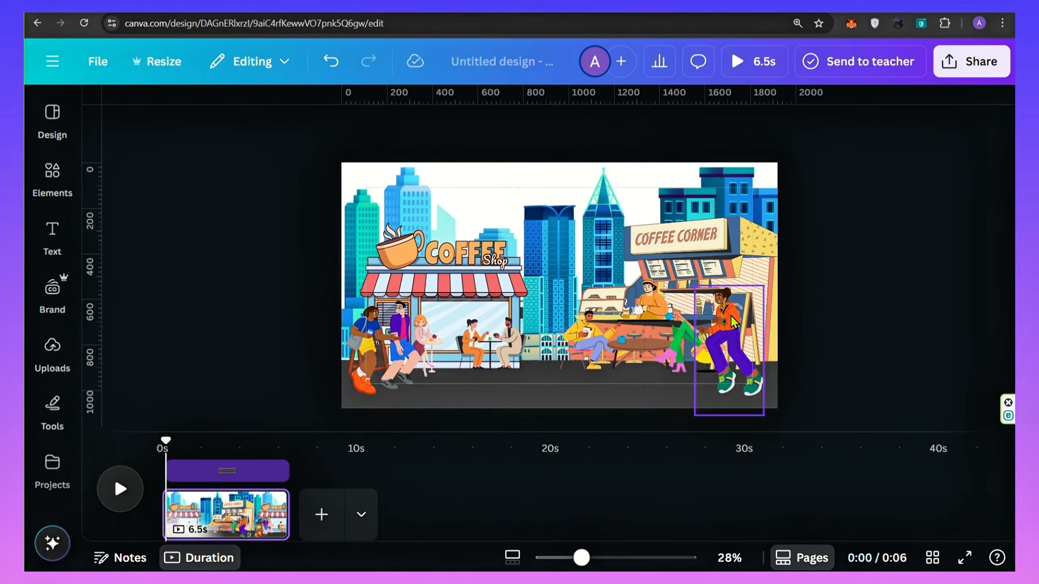
Step: Delete the orange-jacketed figure and add the recently used young woman delivering documents on a skateboard
left_click(738, 299)
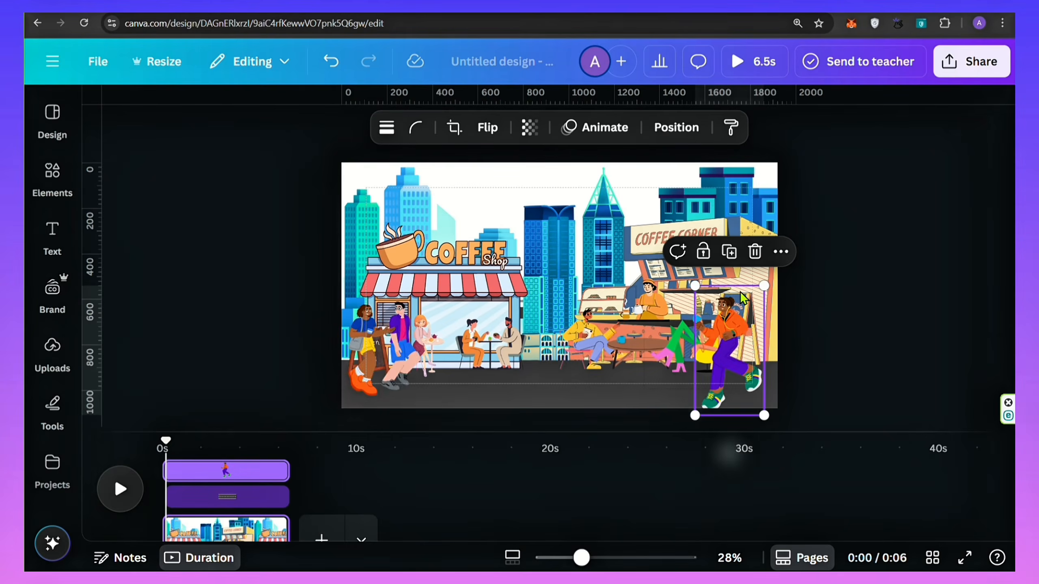
left_click(755, 252)
left_click(52, 174)
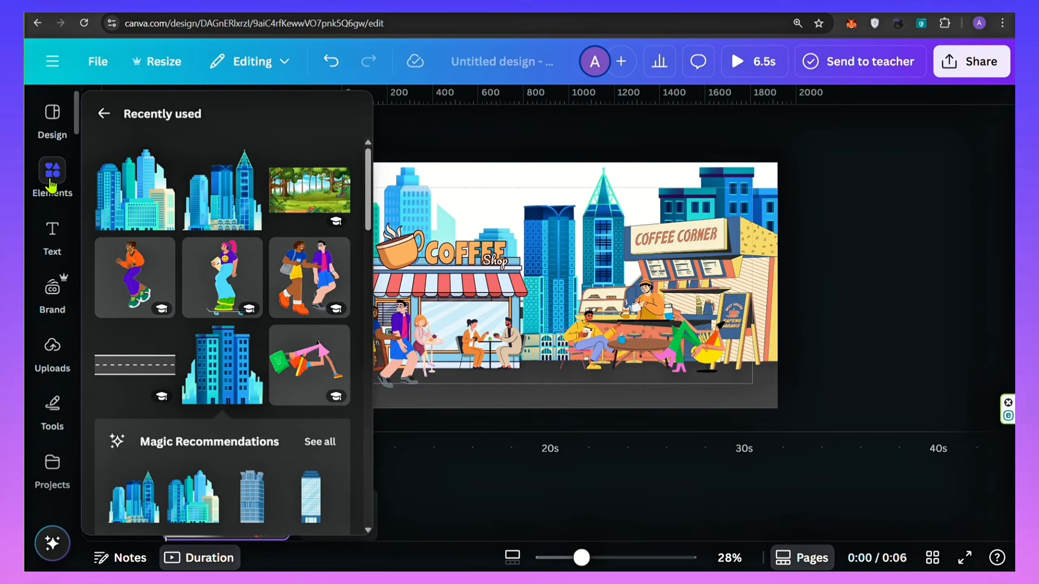
left_click(250, 244)
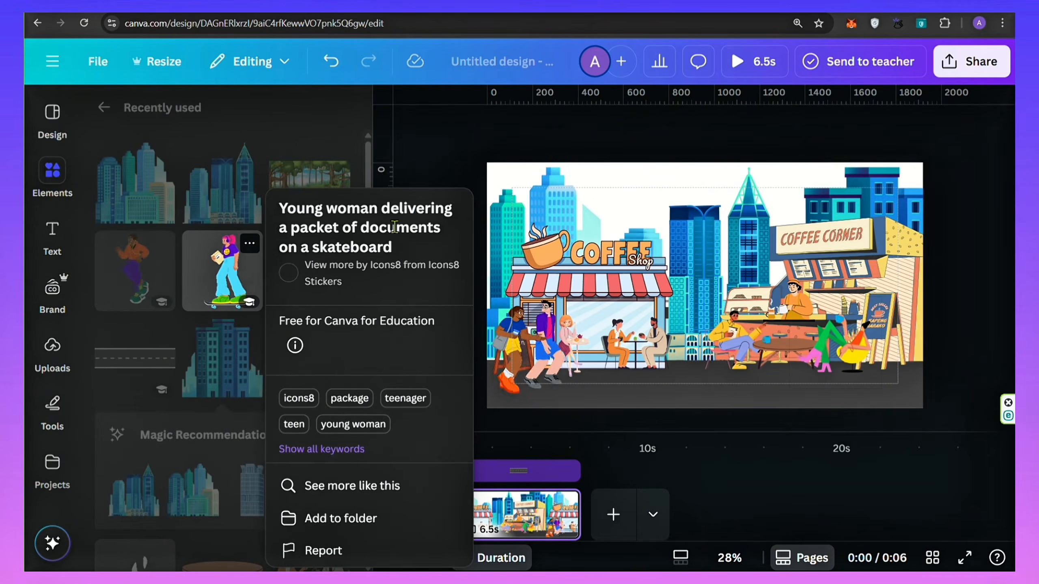
left_click(249, 245)
left_click(245, 266)
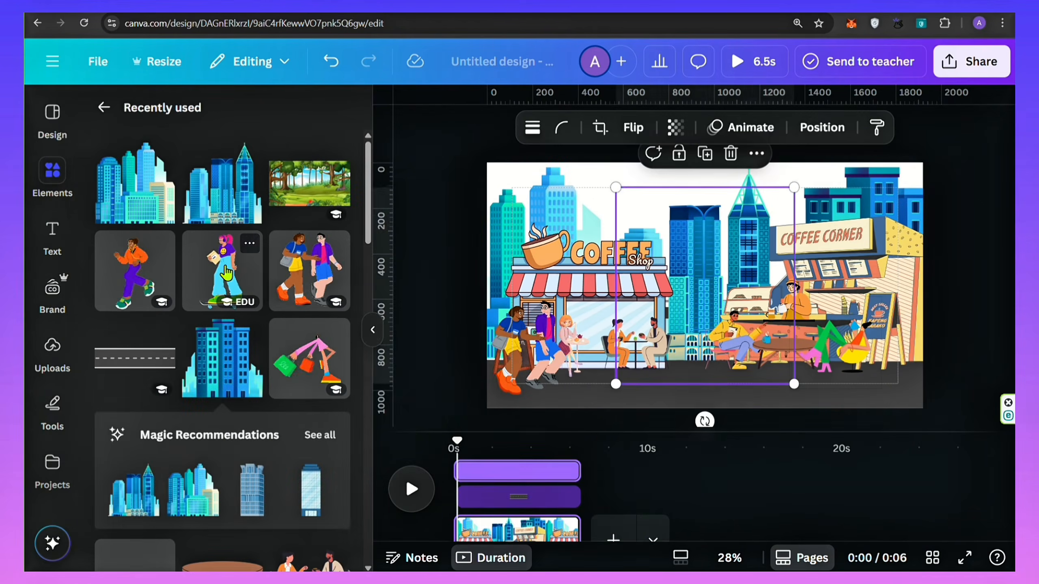
Step: Shrink the skateboarding woman to street scale and move her just past the page's right edge at road level
left_click(372, 330)
left_click_drag(469, 187, 563, 290)
left_click_drag(594, 341, 717, 353)
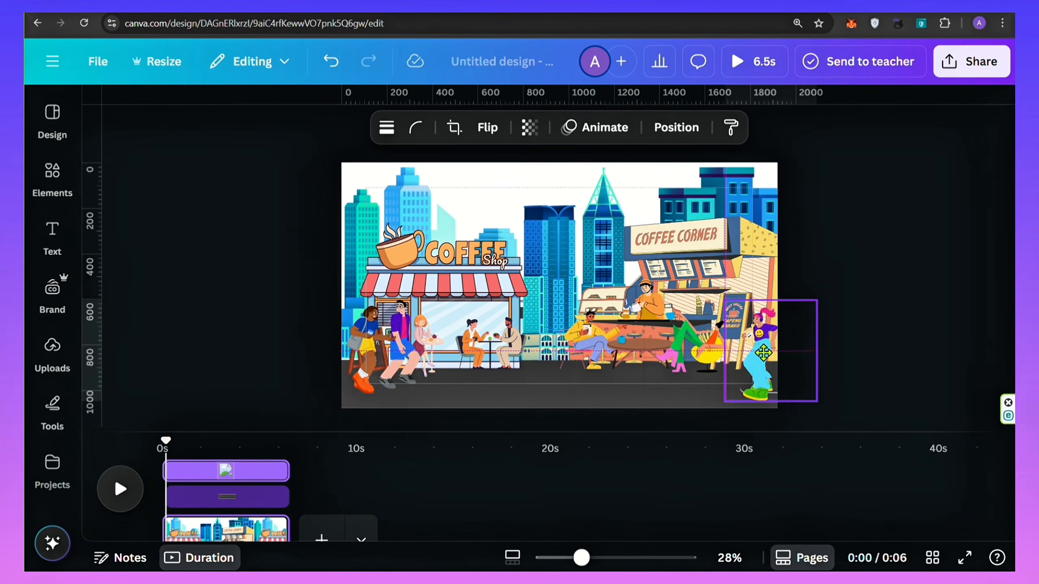
left_click_drag(797, 352, 799, 354)
Step: Move the walking pair off the page, just outside its left edge at road level
left_click(391, 368)
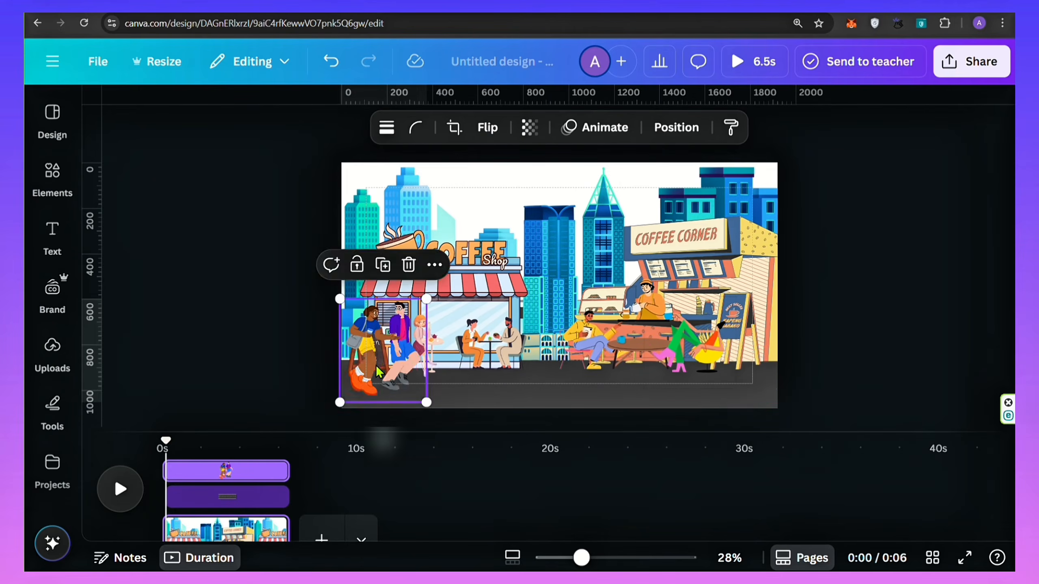
left_click_drag(391, 368, 309, 368)
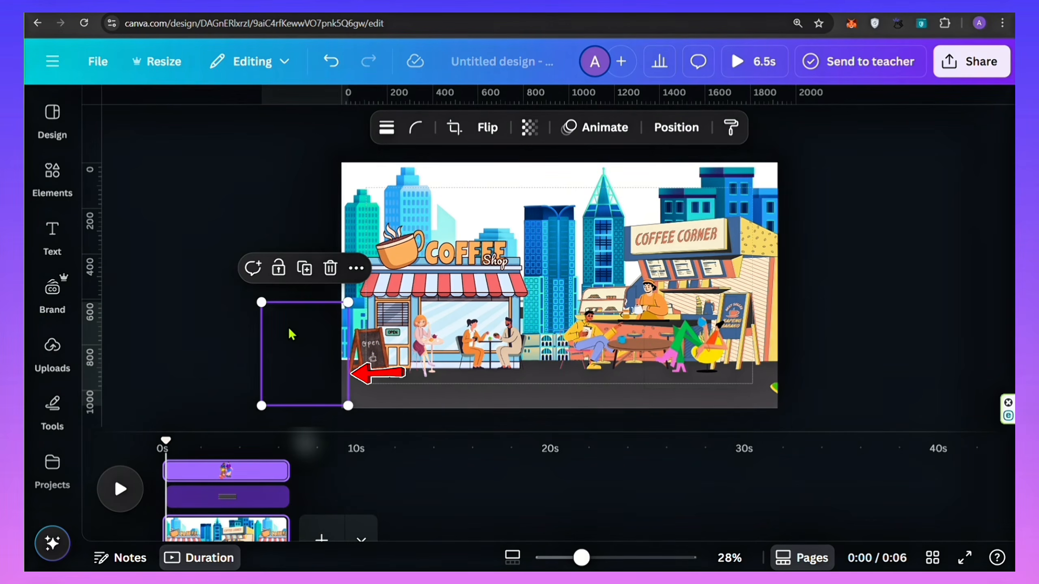
left_click(206, 215)
Step: Select the three blue building clusters and the road together
left_click(415, 201)
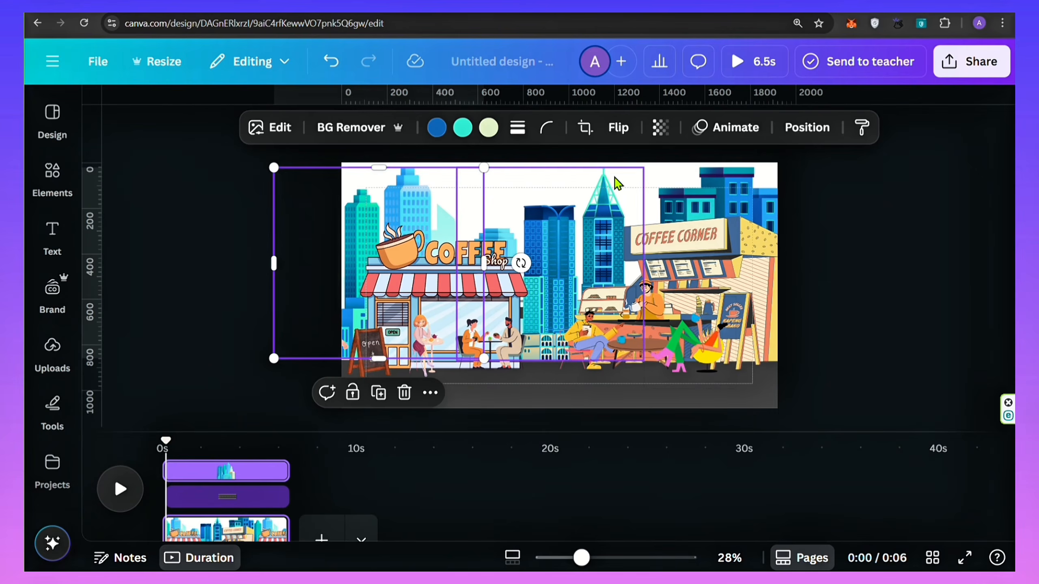
left_click(792, 137)
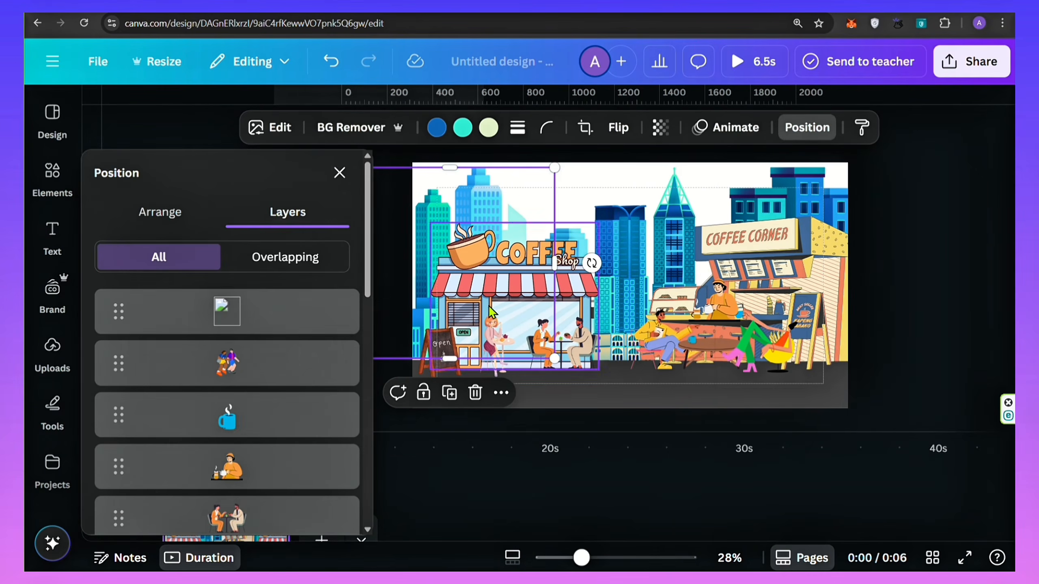
scroll(286, 328, "down", 3)
scroll(255, 332, "down", 5)
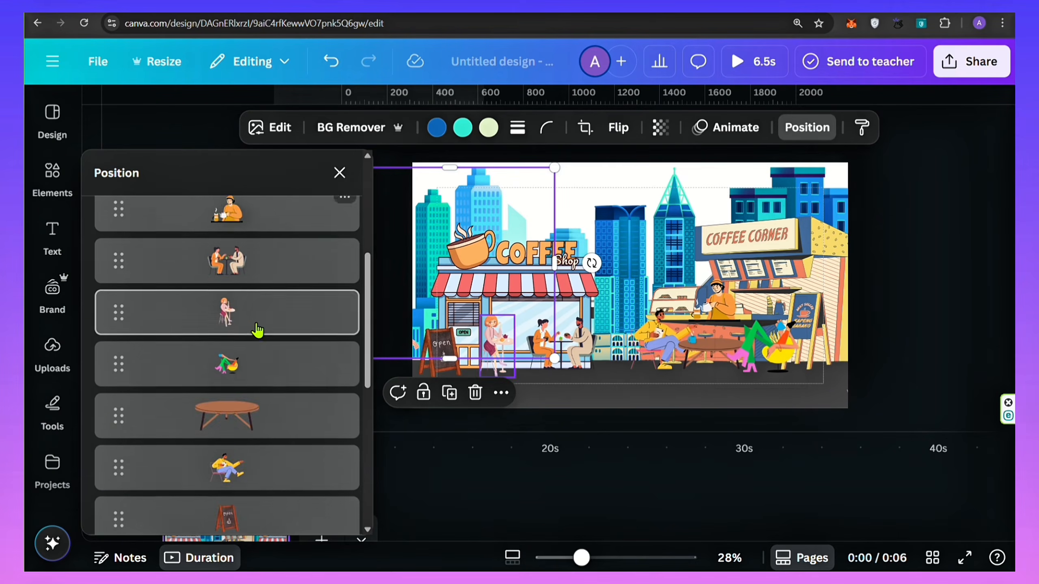
scroll(244, 326, "down", 5)
left_click(237, 360)
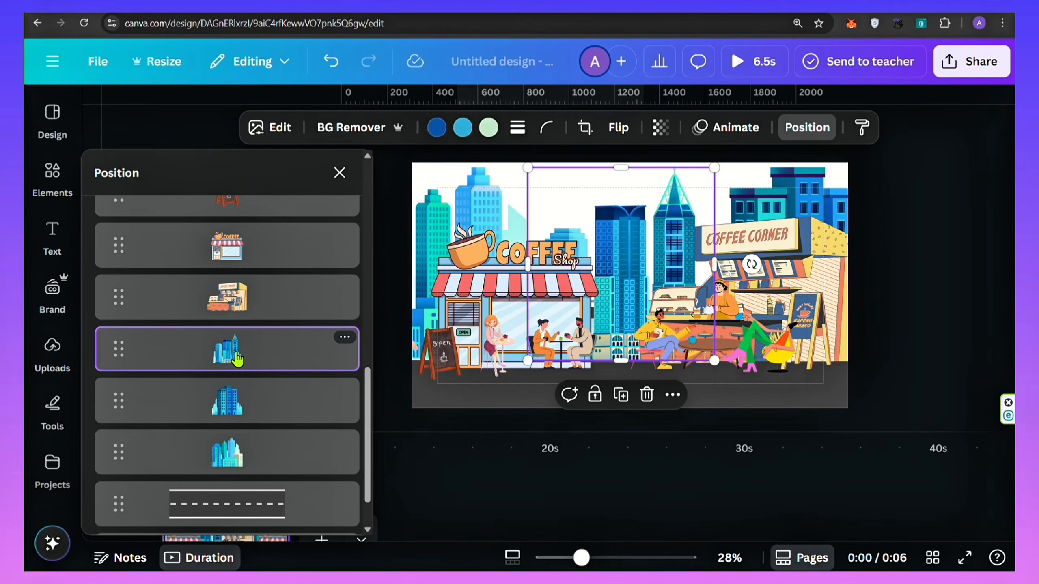
left_click(236, 401, "shift")
left_click(237, 452, "shift")
scroll(235, 471, "down", 2)
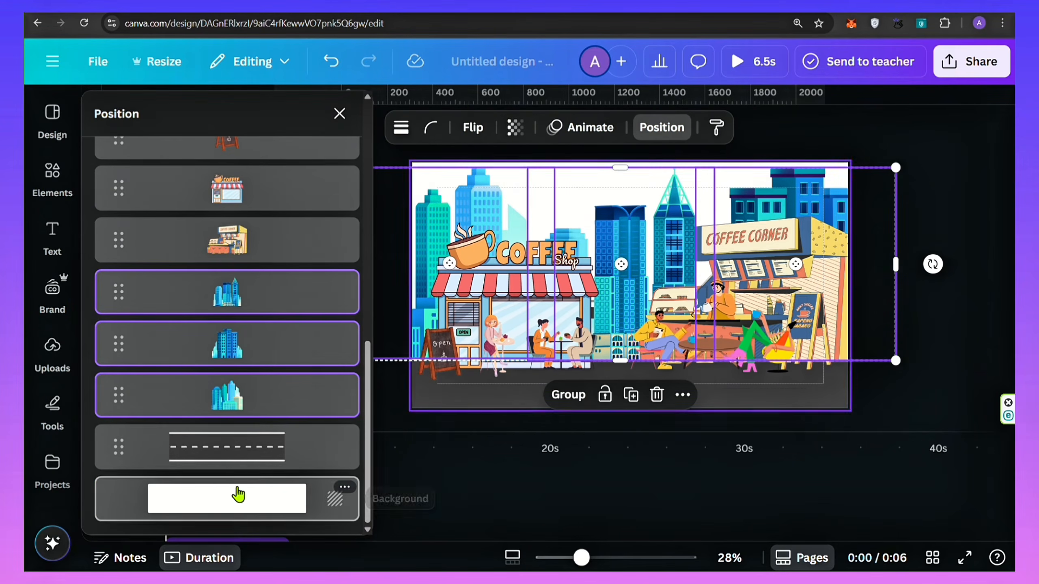
left_click(236, 451, "shift")
Step: Apply the Blur animation on enter to the selected buildings and road, and increase its speed
left_click(578, 144)
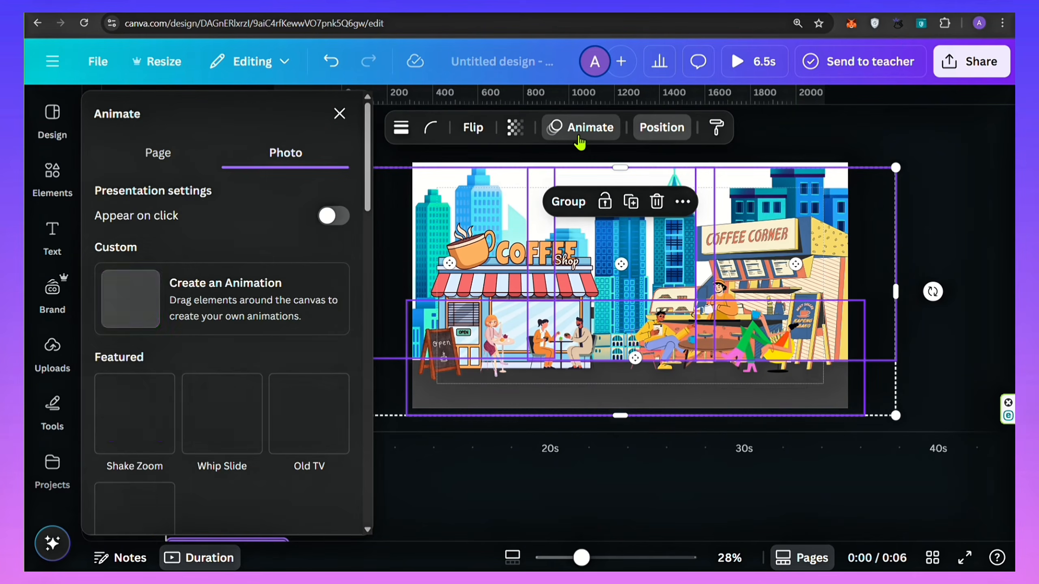
scroll(239, 354, "down", 10)
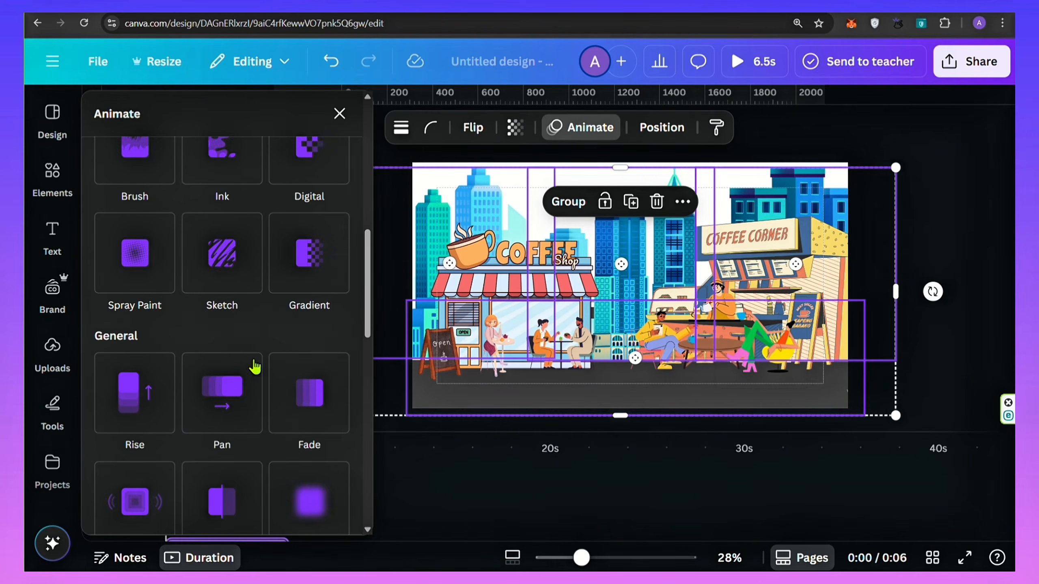
left_click(300, 397)
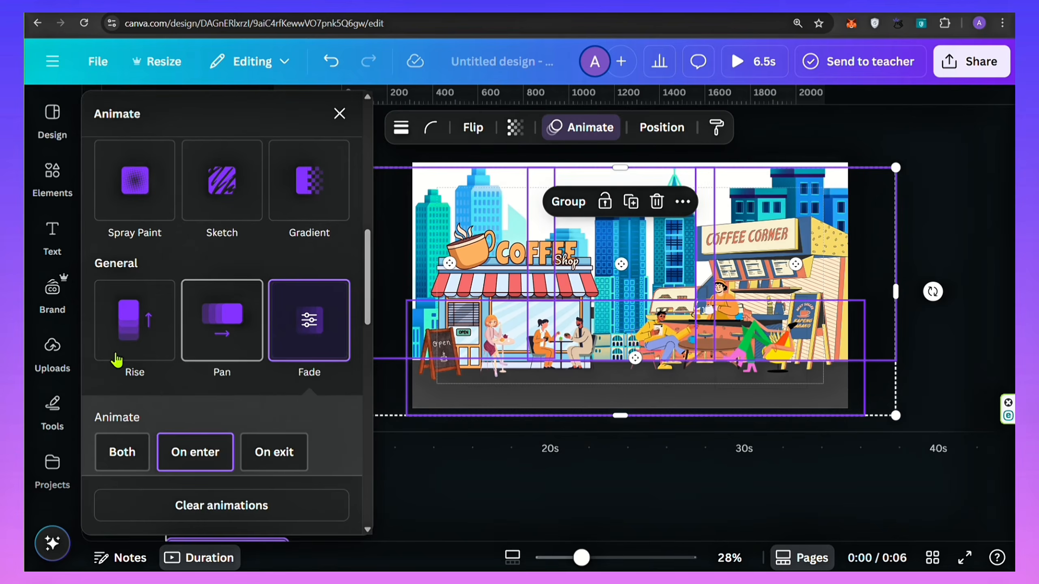
scroll(300, 422, "down", 5)
left_click(311, 442)
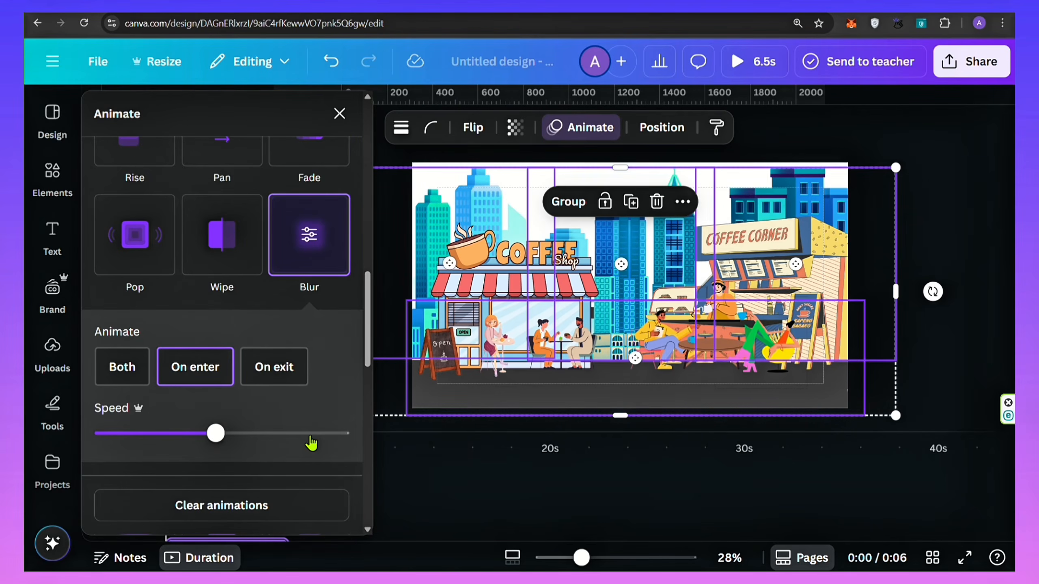
left_click_drag(296, 442, 310, 442)
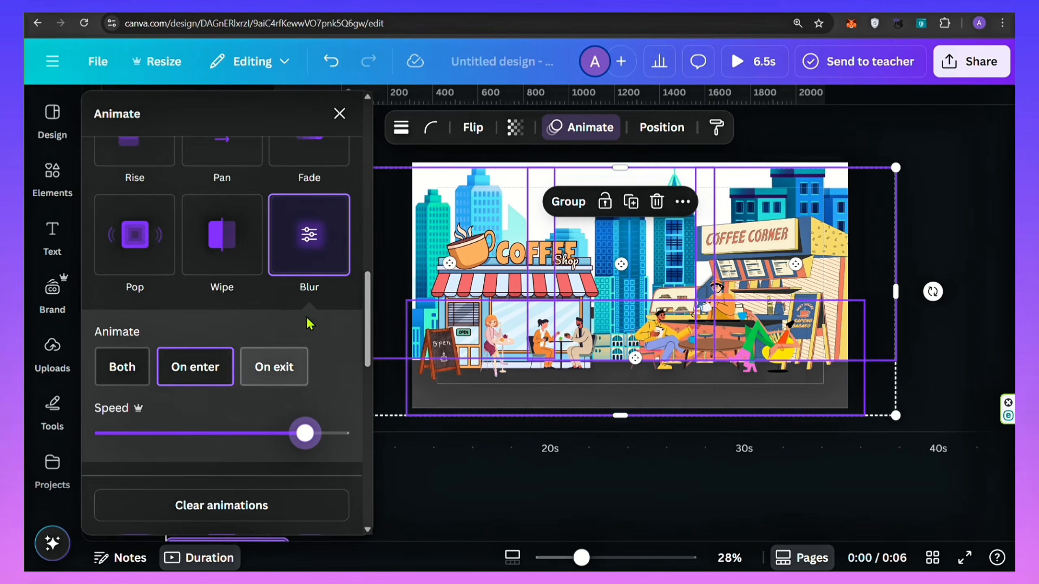
left_click(340, 114)
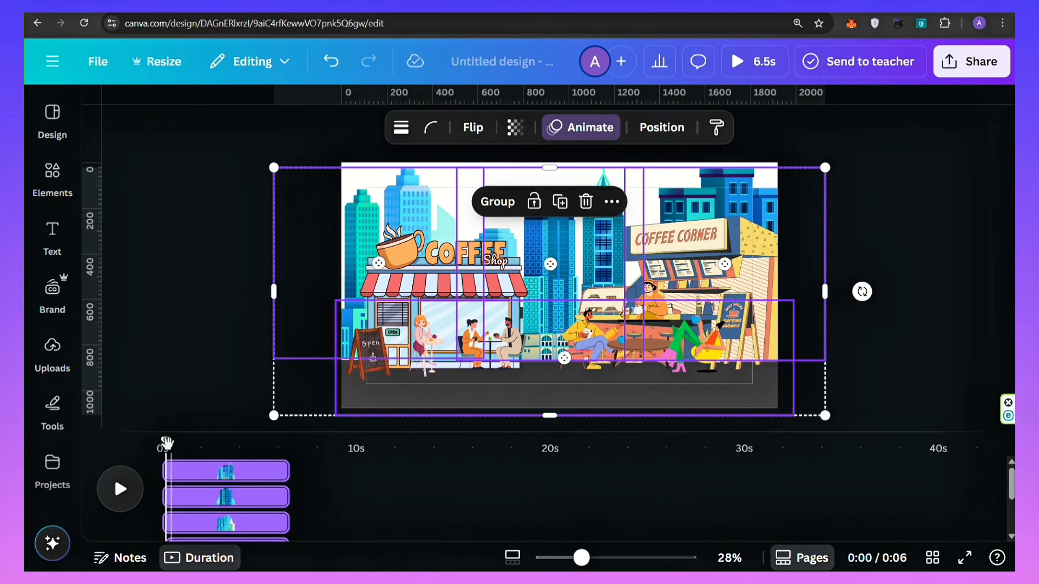
Step: Play the scene from the start to preview the buildings' and road's entrance animation
left_click_drag(150, 449, 136, 474)
left_click(119, 494)
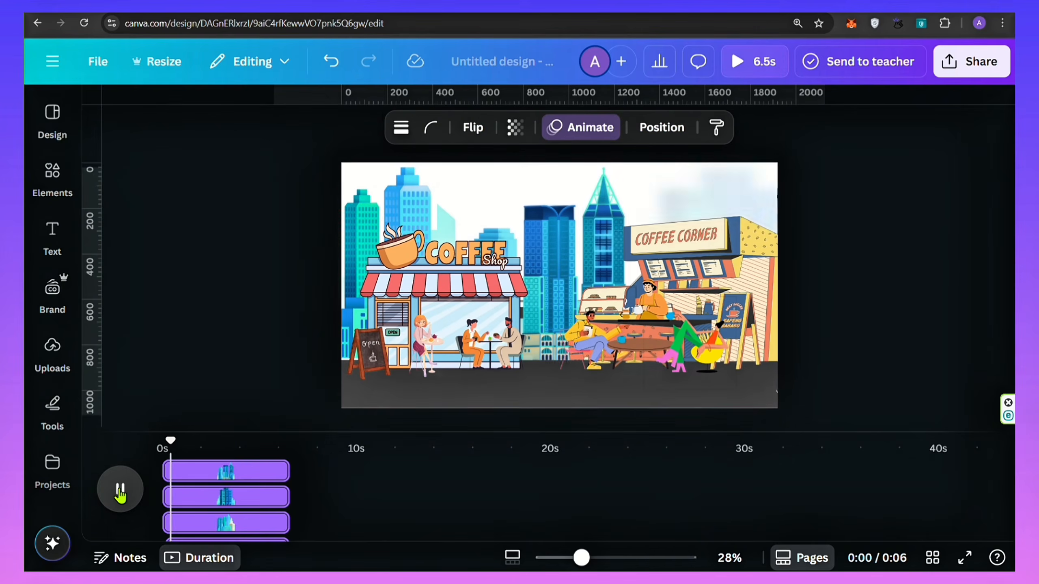
Step: Using the layer list, select the blue mug, the barista, the couple at the table and the seated woman in pink together
left_click(560, 189)
left_click(807, 128)
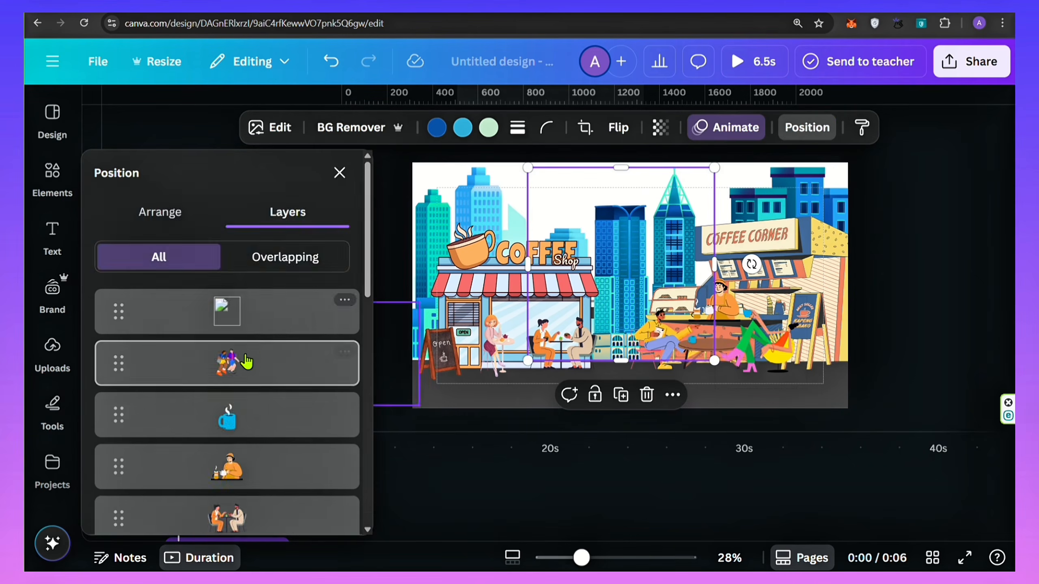
scroll(241, 311, "down", 3)
left_click(241, 294)
scroll(255, 394, "down", 1)
scroll(257, 379, "down", 2)
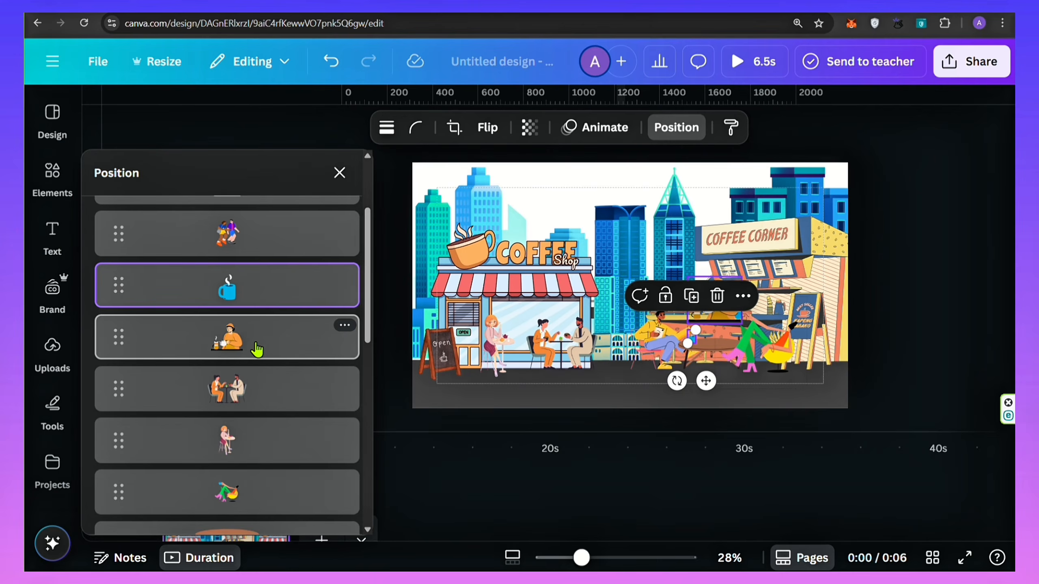
left_click(257, 349, "shift")
left_click(257, 348, "shift")
left_click(260, 385, "shift")
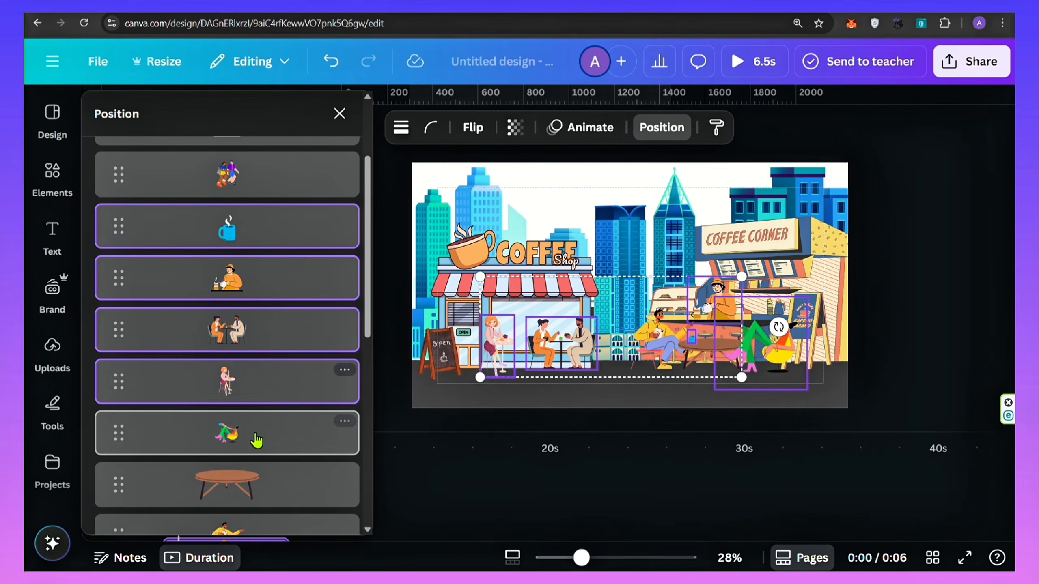
Step: Add the reclining woman, round table, seated man in yellow, Open sign, Coffee Shop and Coffee Corner stall to the selection
left_click(257, 434, "shift")
scroll(254, 475, "down", 2)
left_click(255, 477, "shift")
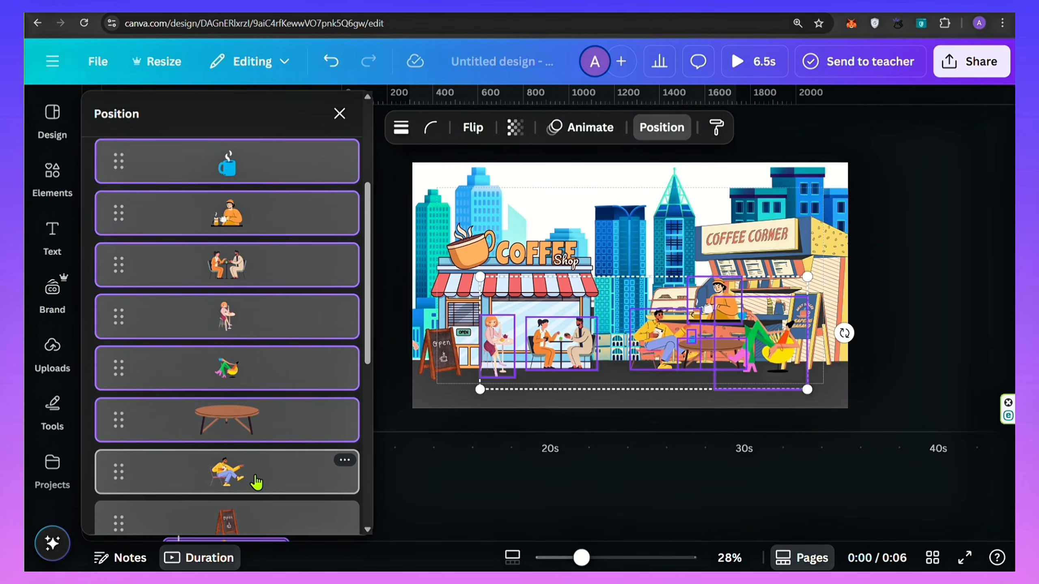
scroll(249, 450, "down", 4)
left_click(237, 407, "shift")
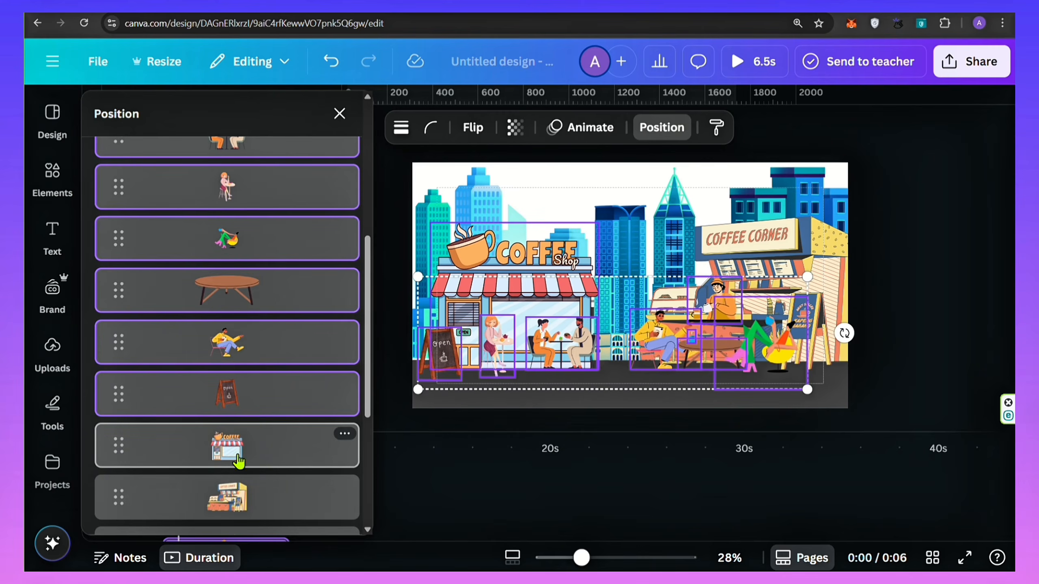
left_click(236, 464, "shift")
left_click(250, 499, "shift")
scroll(253, 432, "down", 4)
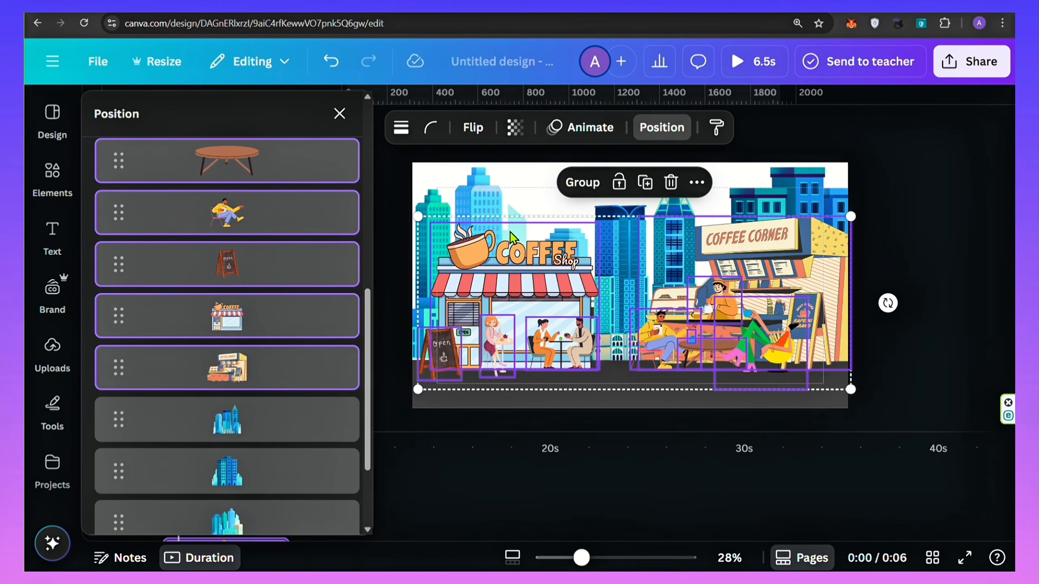
Step: Apply the Baseline animation on enter to the selected shops, furniture and characters, and increase its speed
left_click(591, 135)
scroll(287, 397, "down", 5)
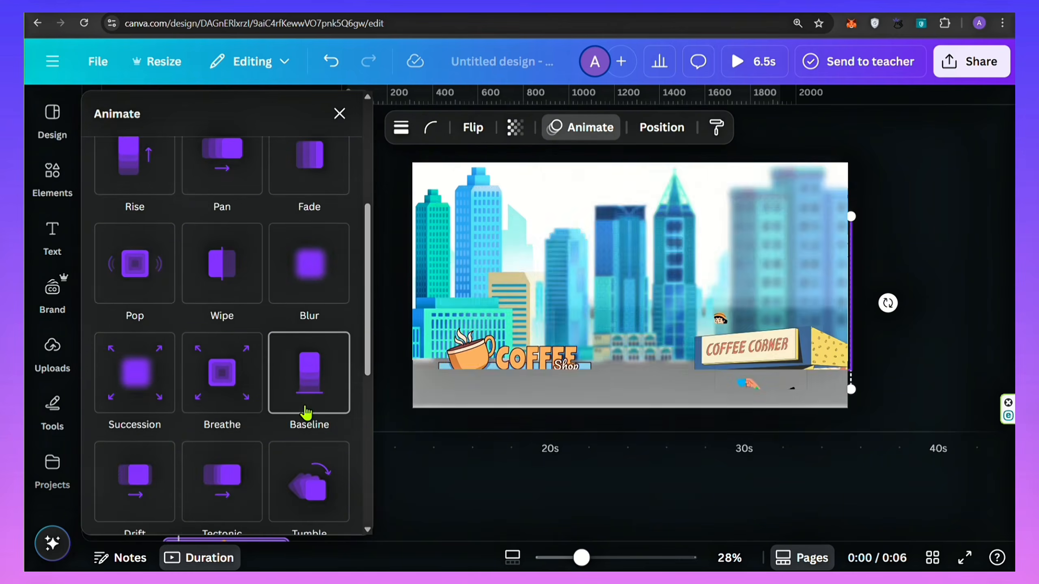
left_click(310, 378)
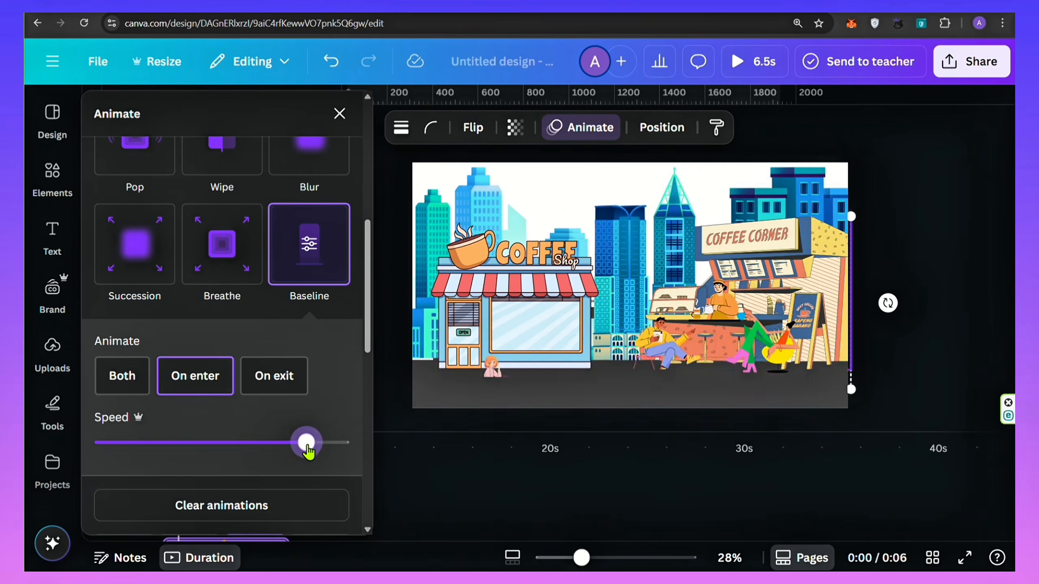
left_click(340, 113)
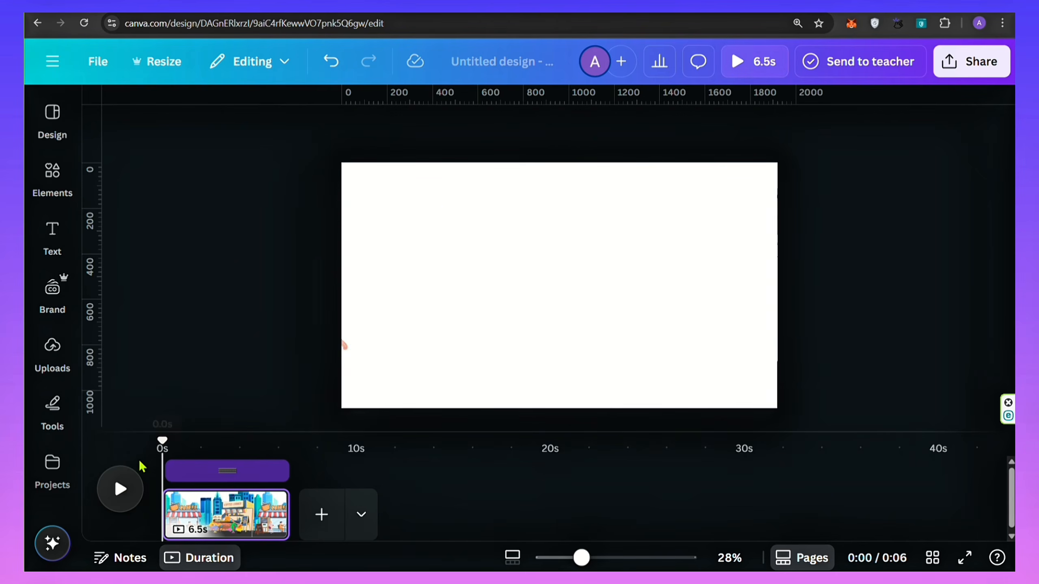
Step: Preview the scene, then trim the start of the walking pair's clip to about 1 second on the timeline
left_click(140, 497)
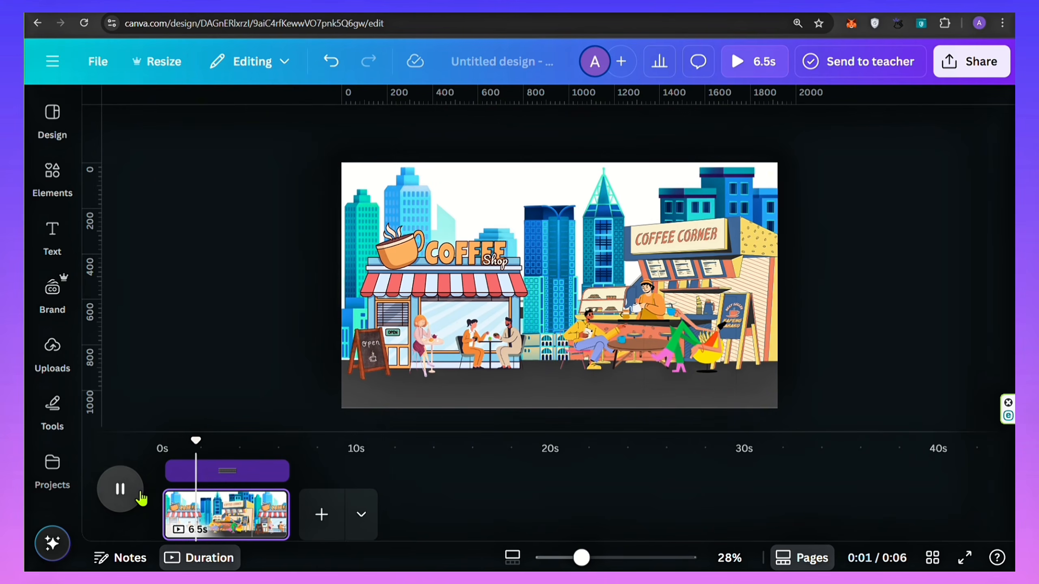
left_click(197, 445)
left_click(346, 360)
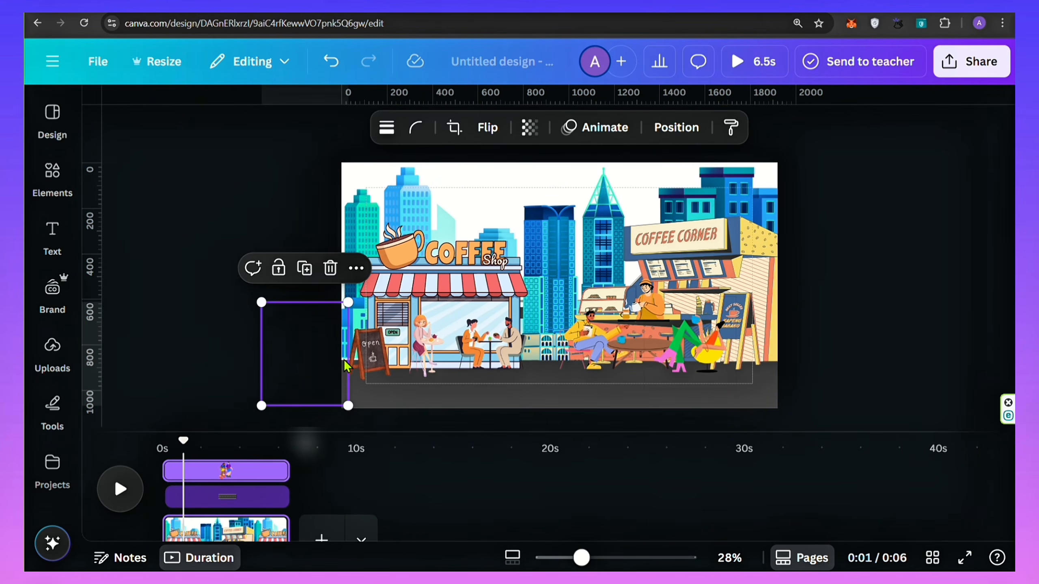
left_click_drag(176, 475, 186, 477)
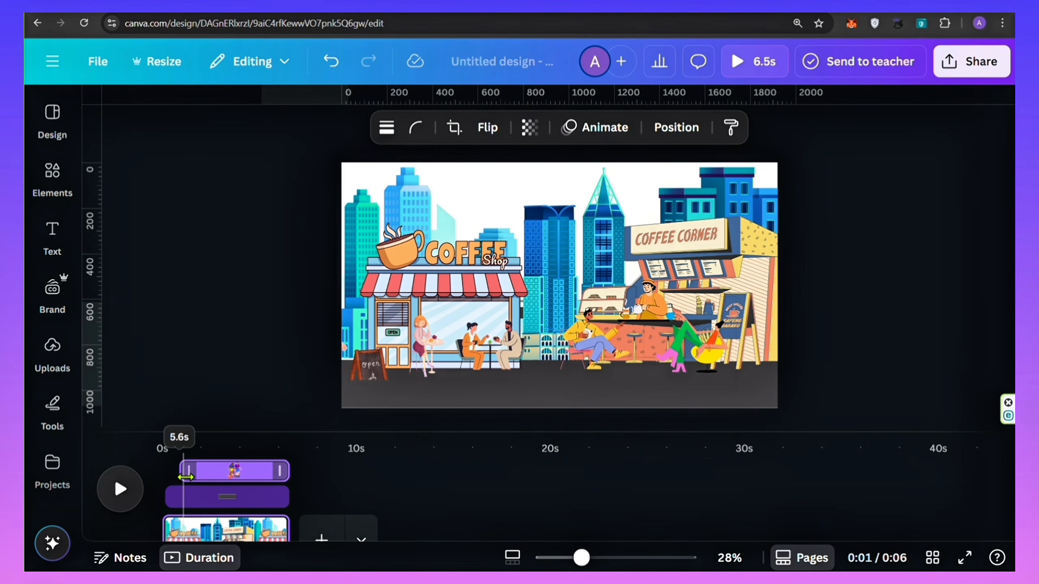
left_click_drag(186, 477, 188, 477)
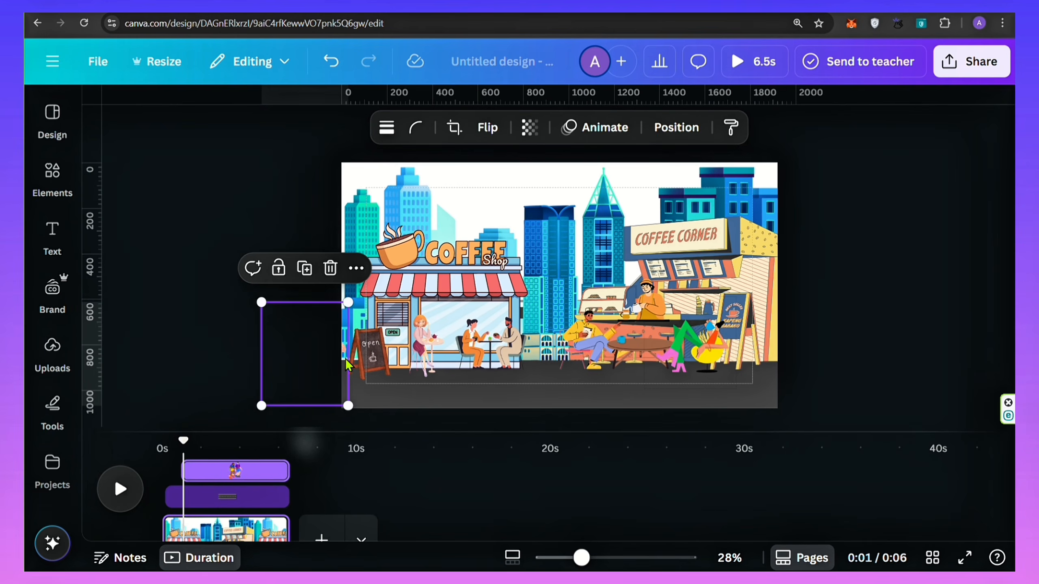
Step: Create a custom motion path taking the walking pair along the road past the page's right edge, with the Steady movement style
left_click(600, 128)
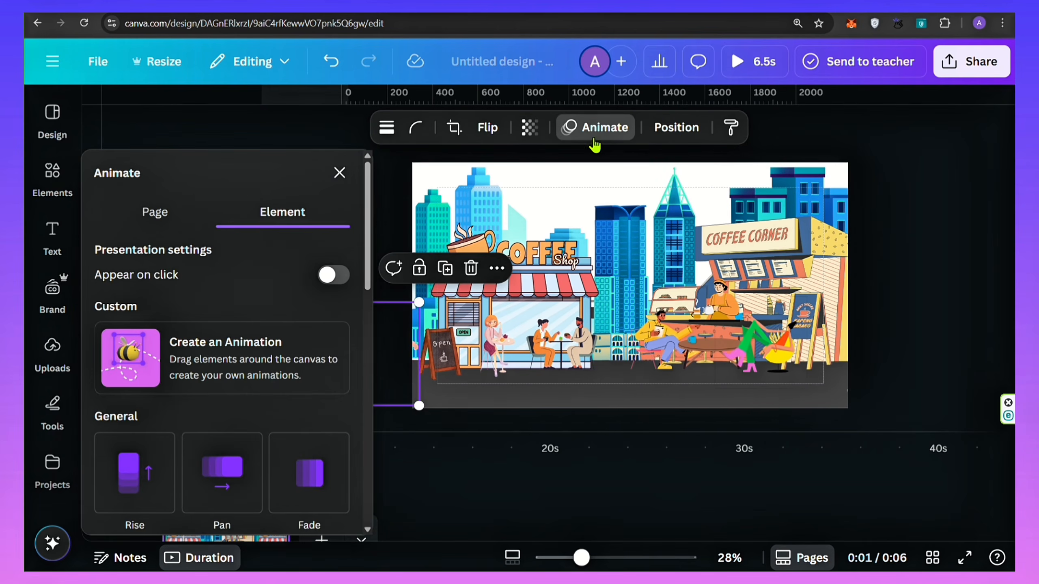
left_click(221, 386)
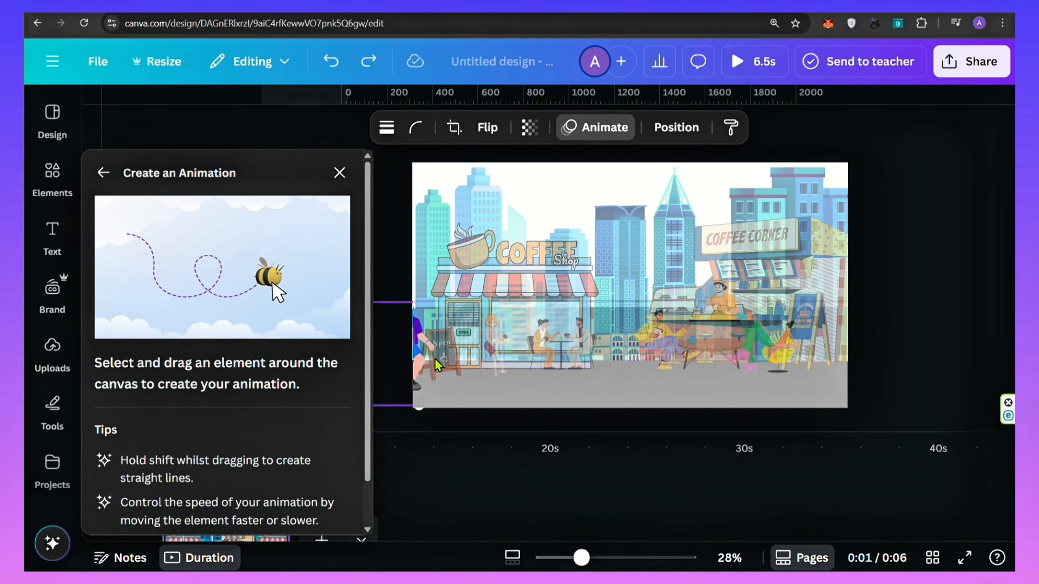
mouse_move(471, 365)
left_mouse_down()
mouse_move(826, 355)
mouse_move(891, 371)
left_mouse_up()
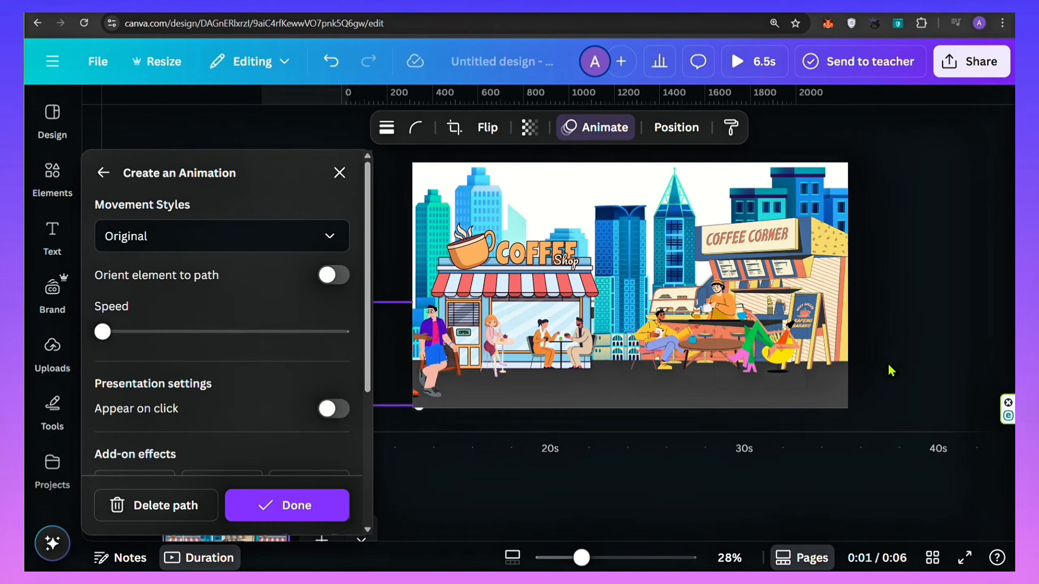
left_click(329, 239)
left_click(213, 347)
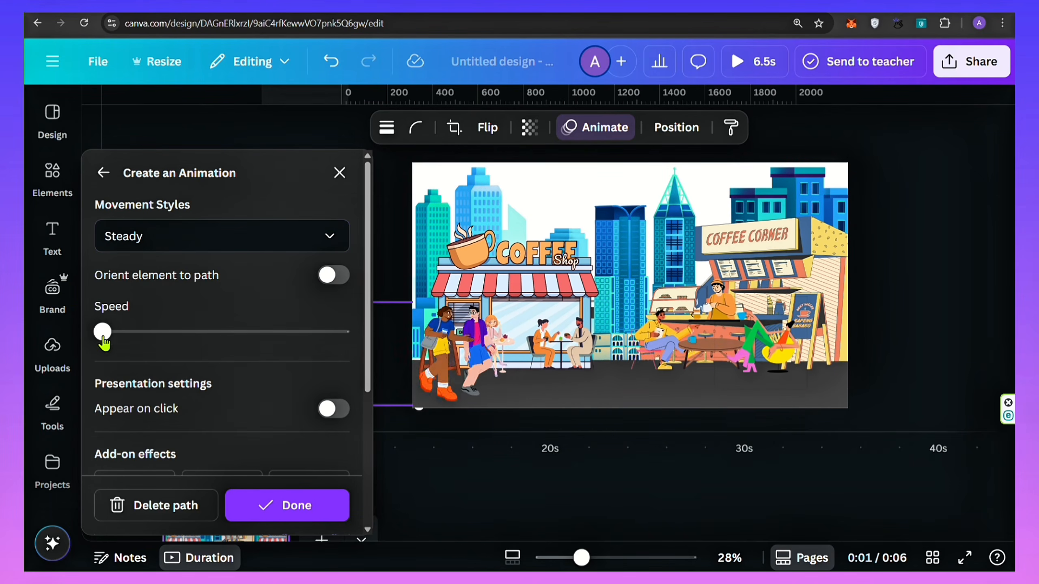
left_click(263, 506)
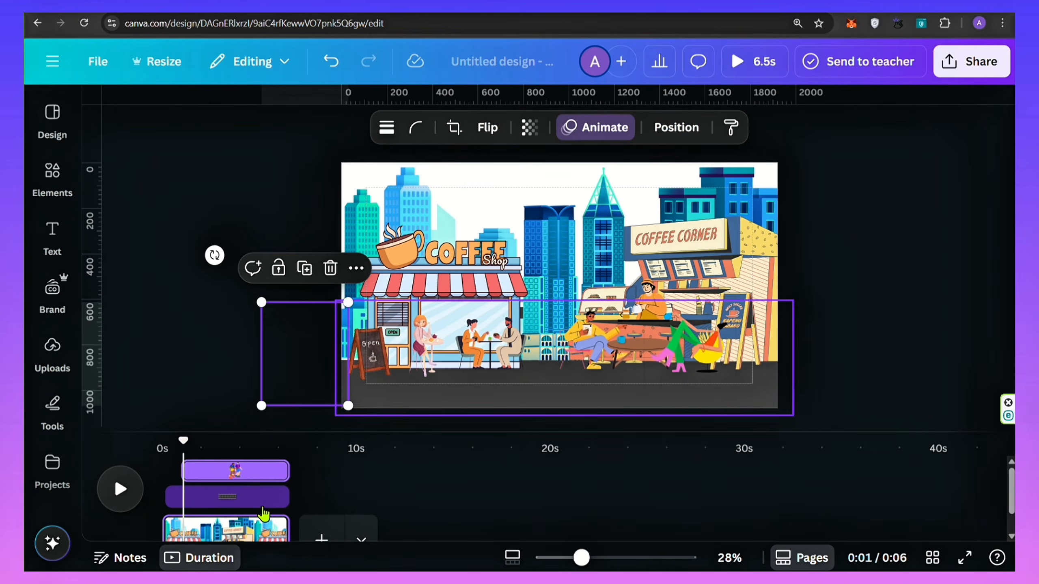
Step: Trim the skateboarding woman's start to about 1 second and create a straight motion path along the road past the page's left edge
left_click(768, 380)
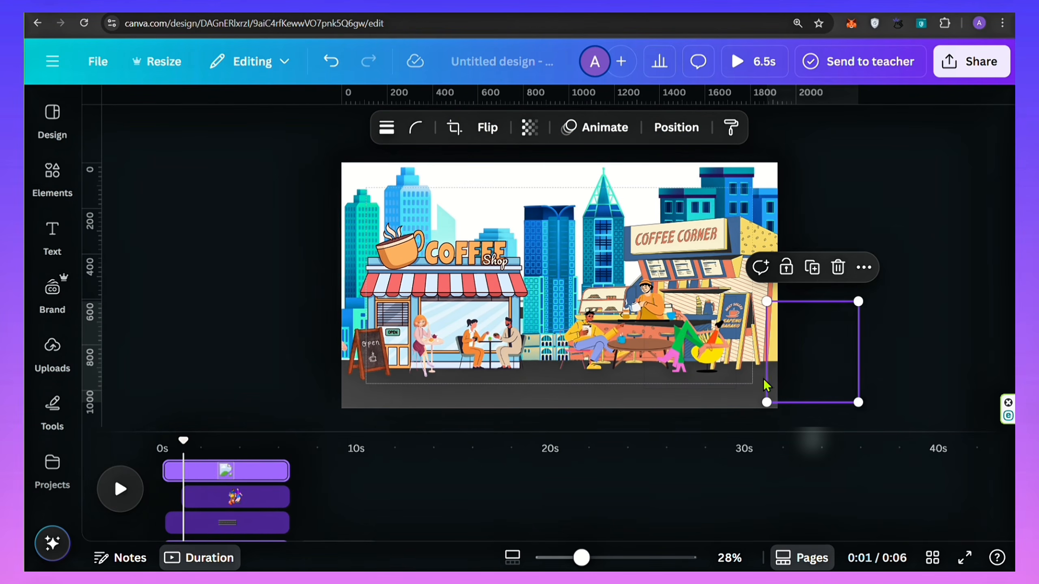
left_click_drag(166, 472, 183, 472)
left_click(605, 128)
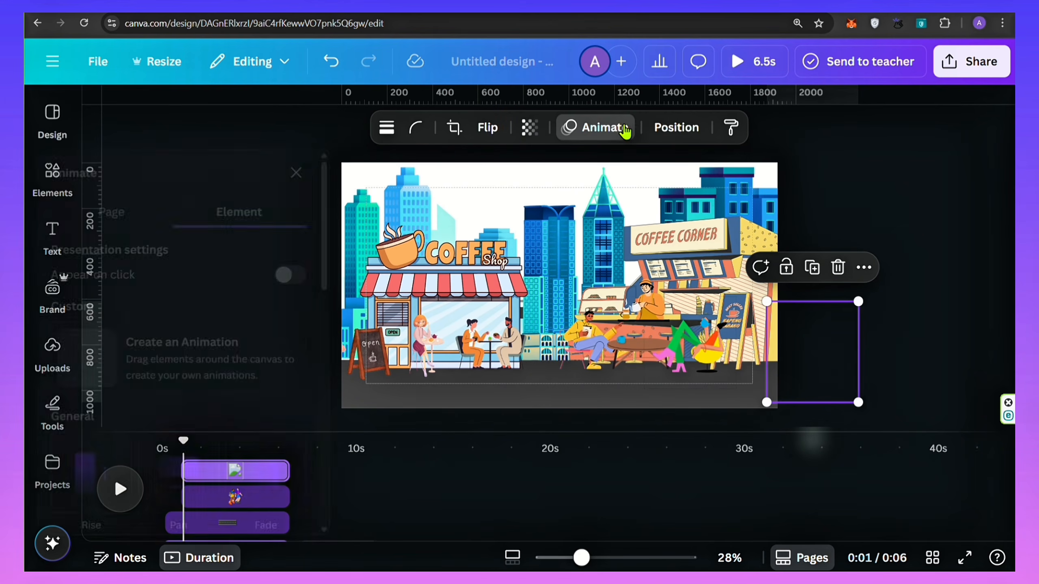
left_click(229, 348)
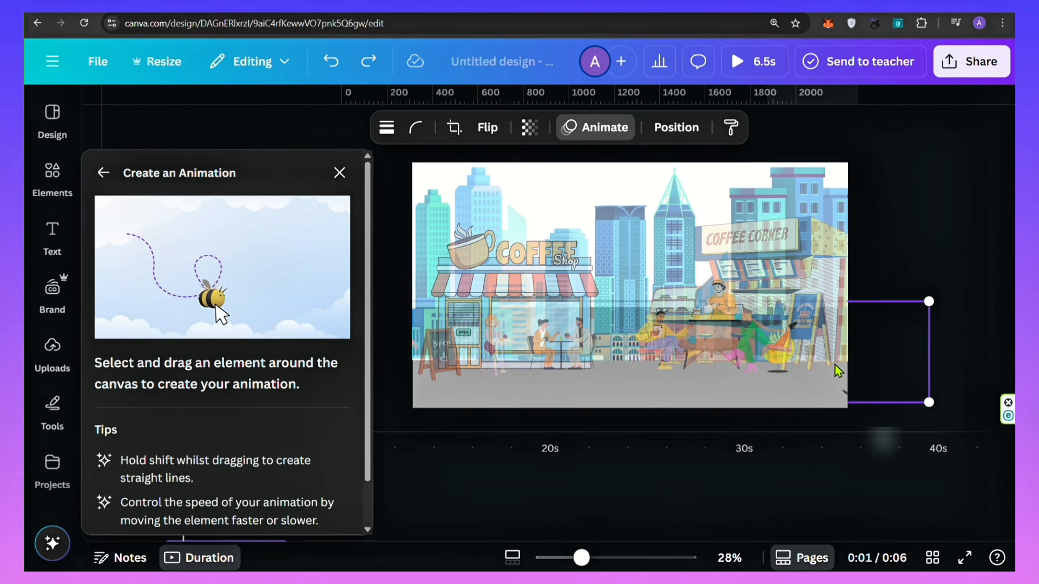
left_click_drag(805, 371, 720, 368)
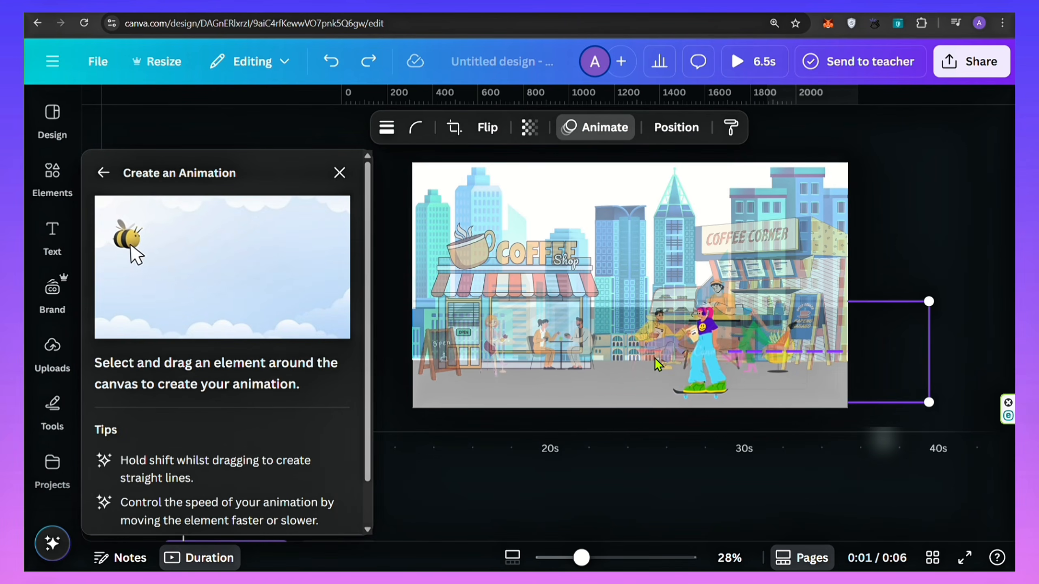
left_click_drag(596, 362, 375, 359)
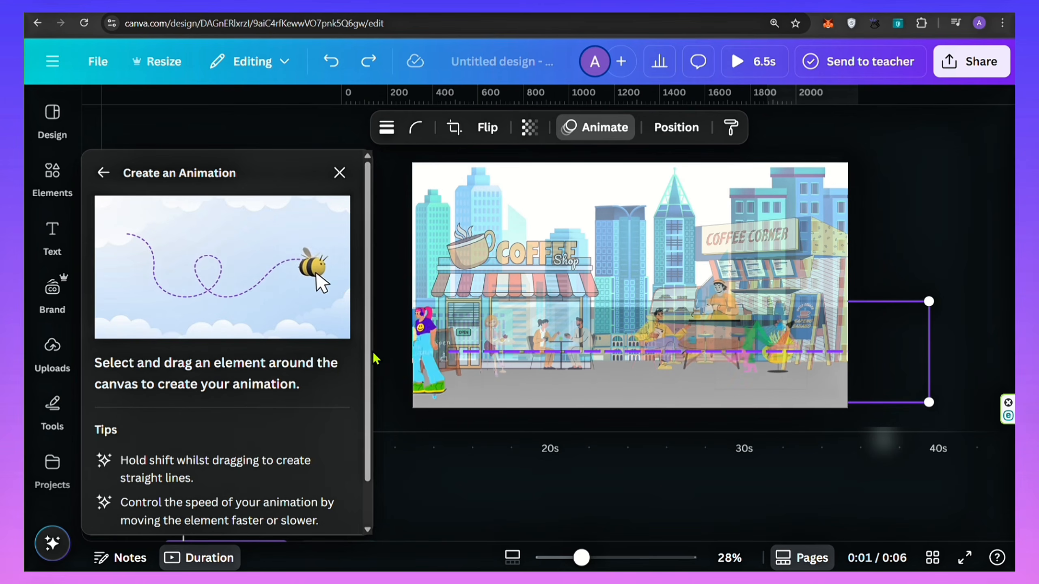
left_click_drag(308, 350, 295, 364)
Step: Set the skateboarding woman's path to the Steady movement style with a slightly raised speed, and finish the animation
left_click(330, 237)
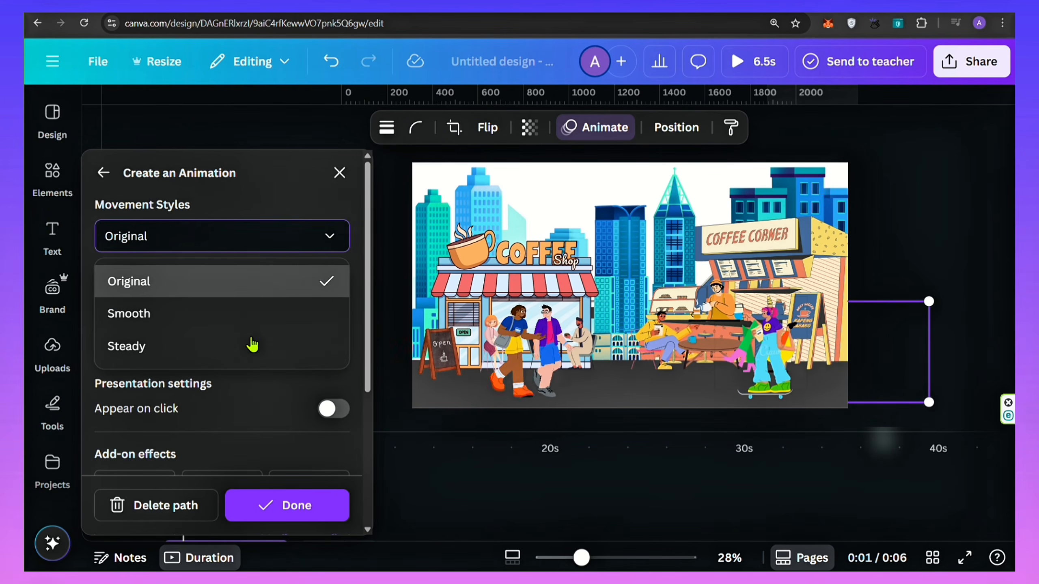
left_click(222, 355)
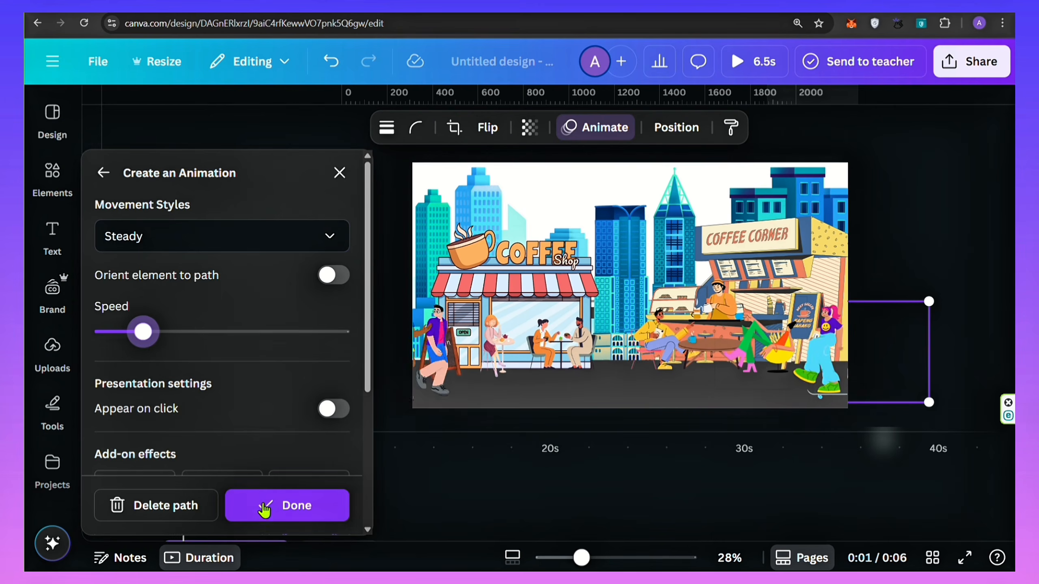
left_click(264, 509)
Step: Deselect everything and play the complete scene from the start to preview all animations
left_click(188, 274)
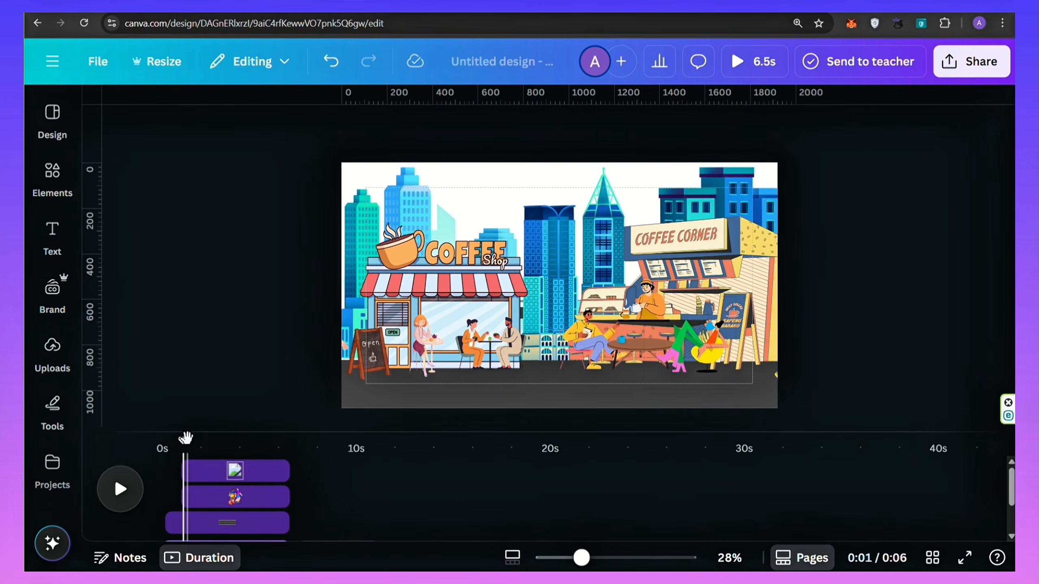
left_click_drag(186, 438, 162, 441)
left_click(127, 495)
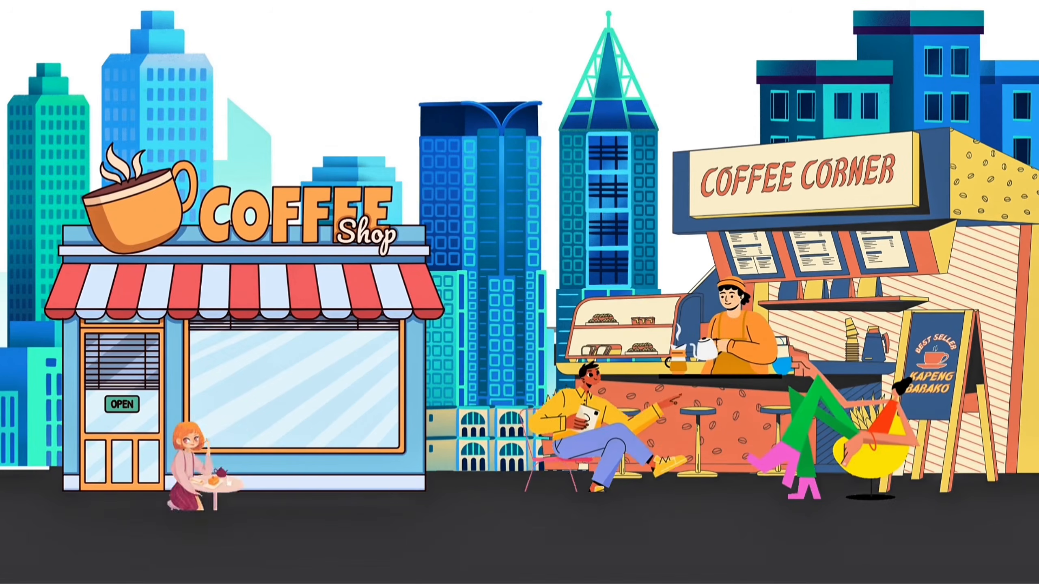